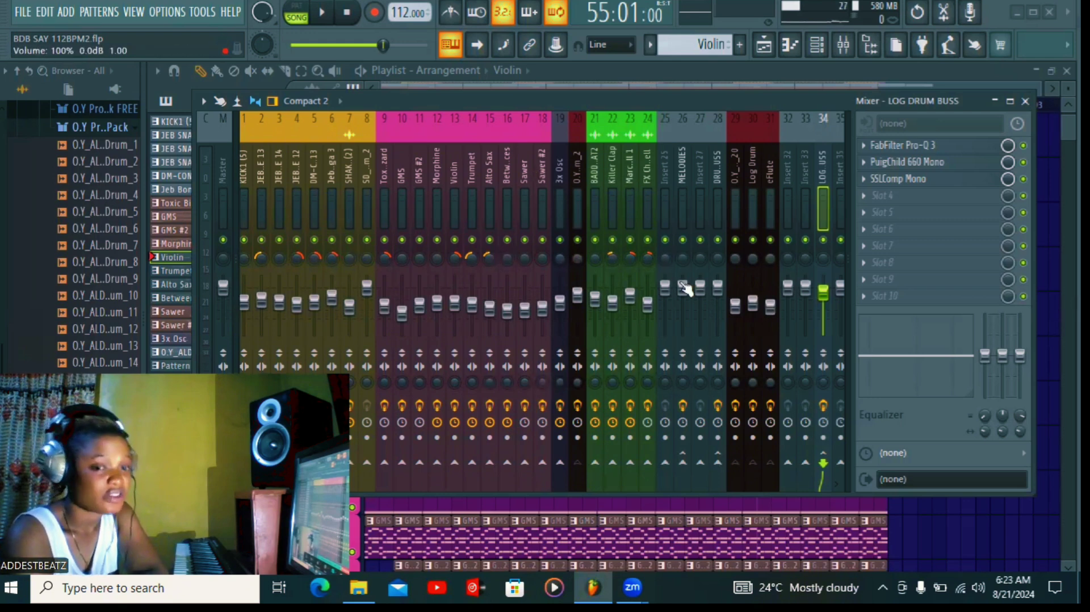
- Reposition the mixer over the playlist and play the song's opening with the track effects enabled
drag(472, 100, 607, 79)
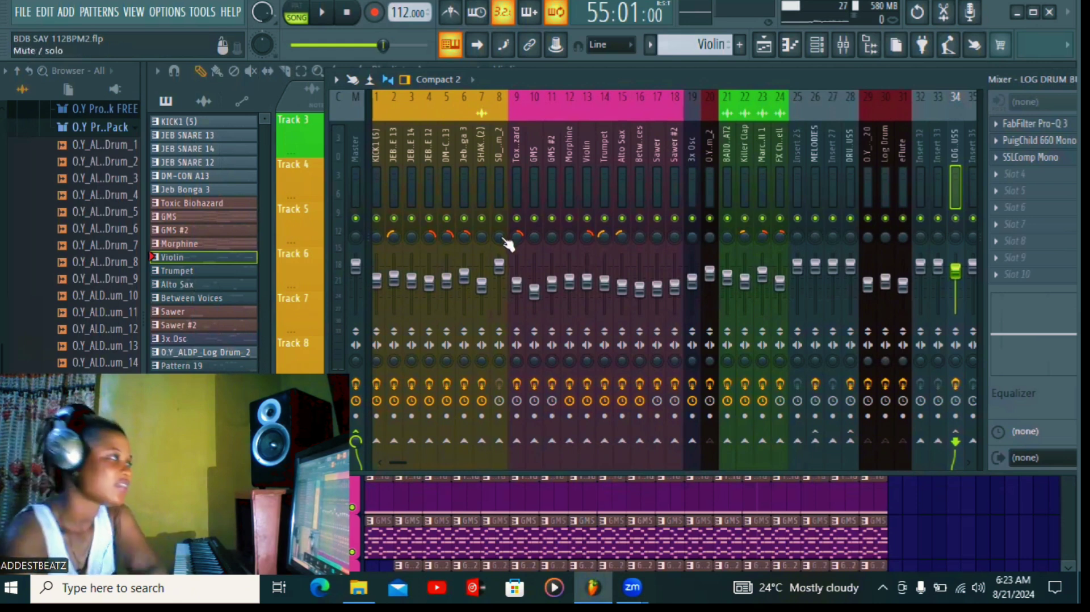
drag(402, 464, 379, 461)
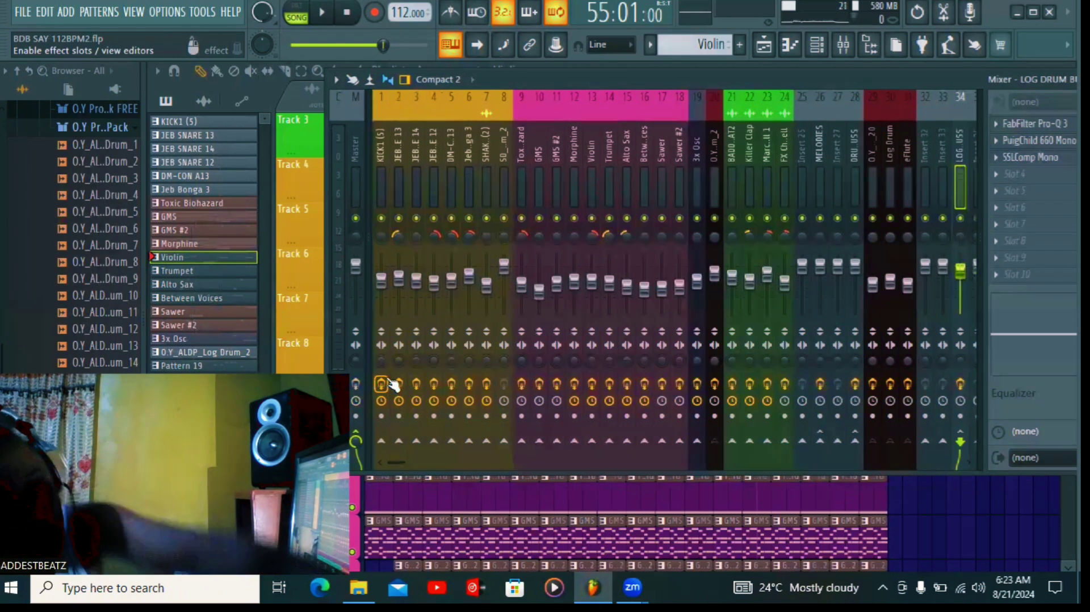
click(323, 13)
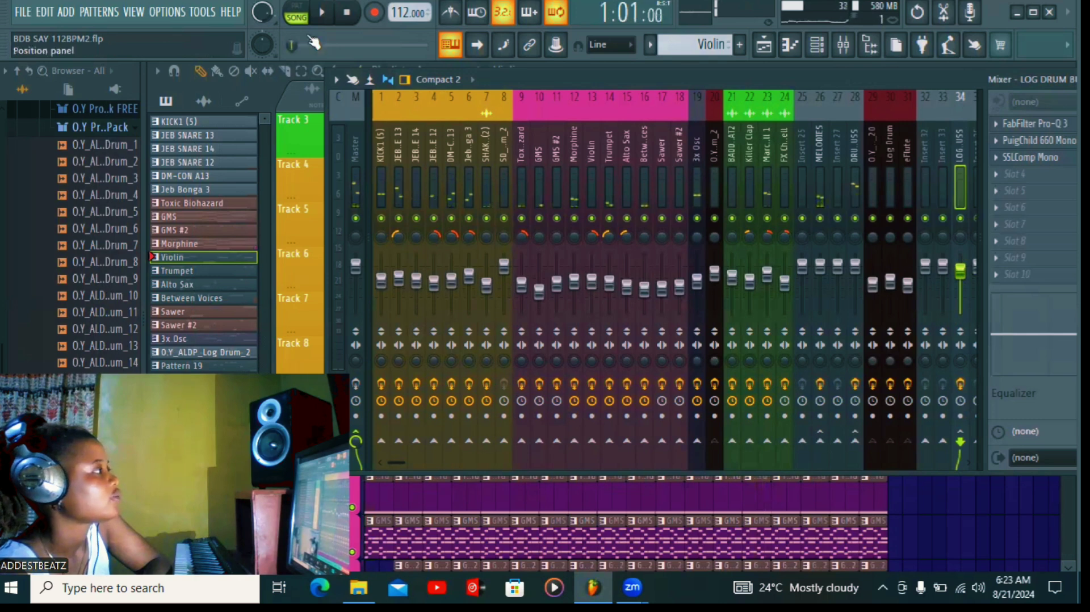
click(319, 13)
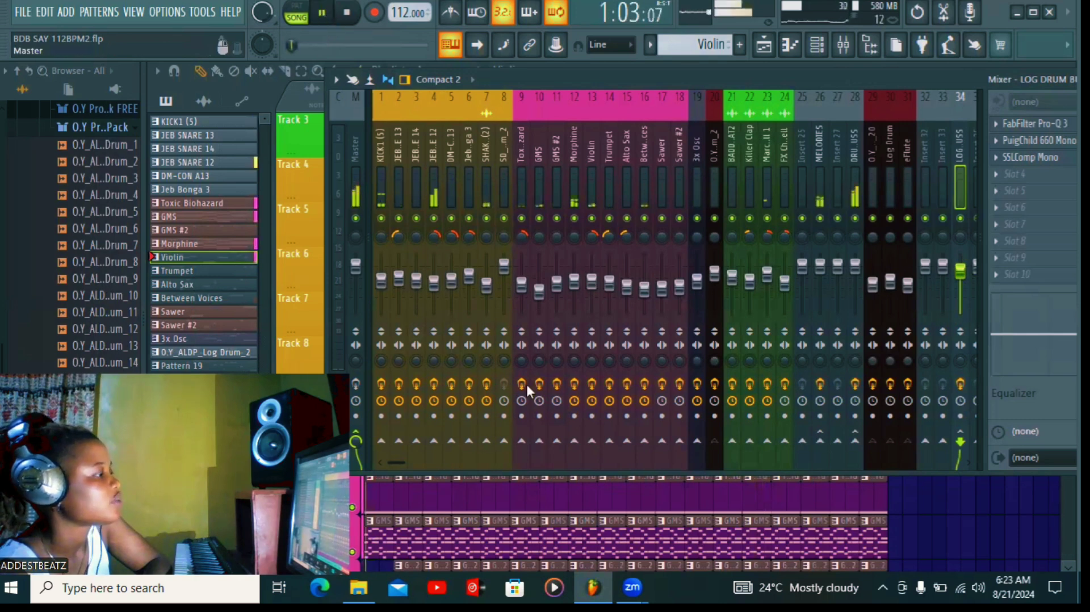
click(319, 14)
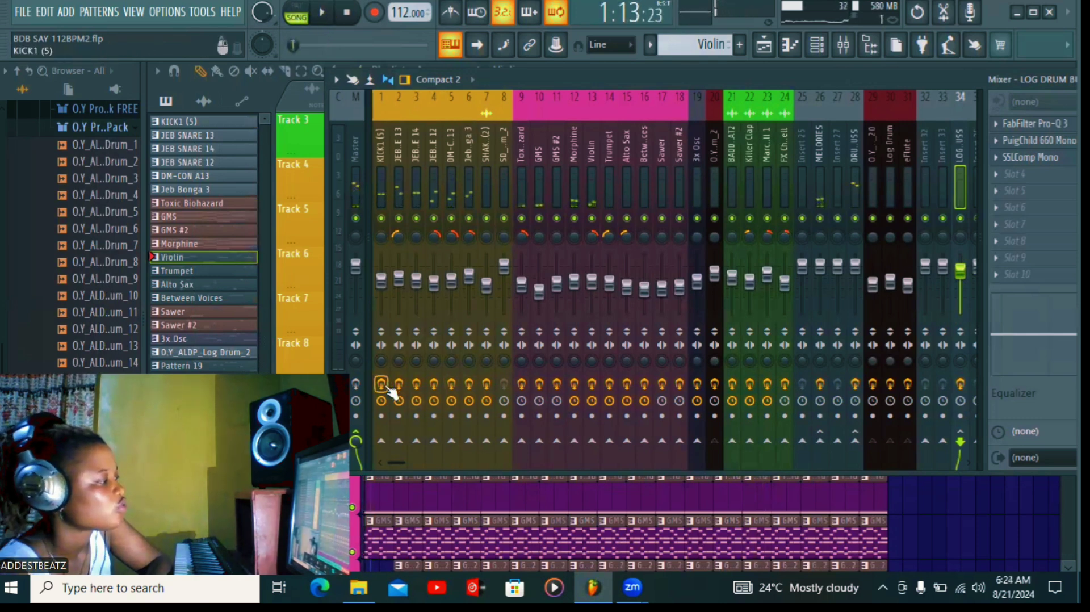
- Disable the effect slots on all mixer tracks, from KICK1 (5) through eFlute and LOG DRUM BUSS
drag(388, 387, 792, 386)
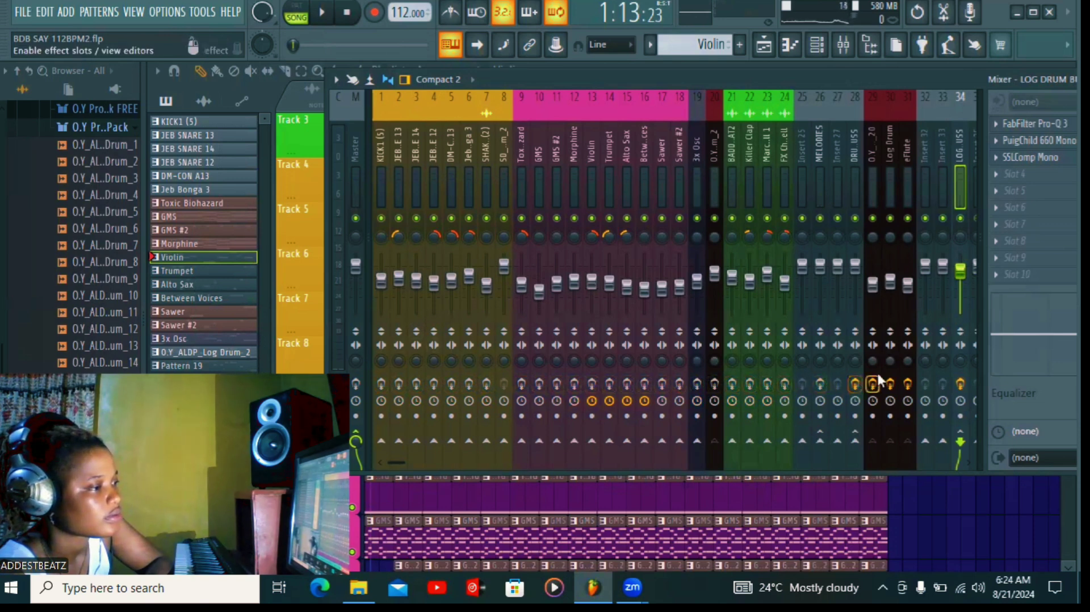
drag(884, 385, 908, 390)
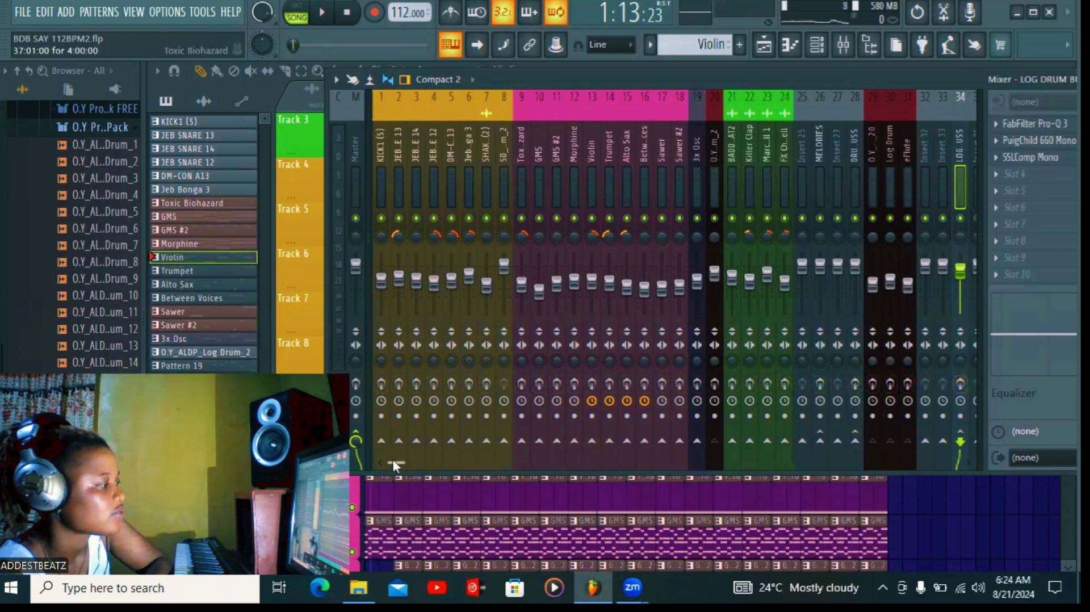
mouse_move(393, 461)
mouse_down()
mouse_move(501, 461)
mouse_move(381, 448)
mouse_up()
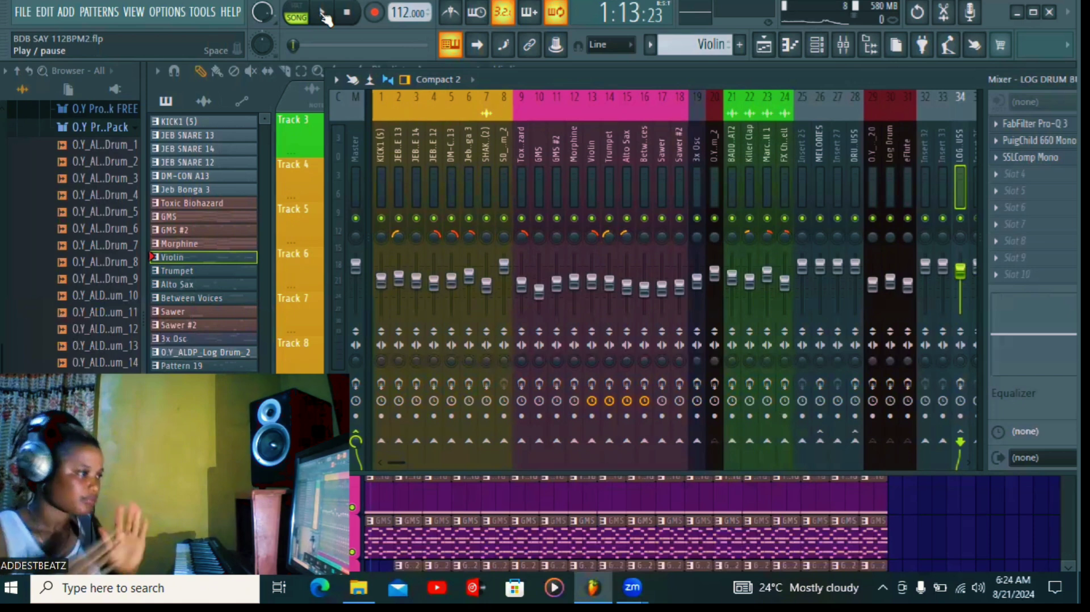
- Play the song with all mixer effects bypassed to audition the dry mix, and pause it
click(323, 14)
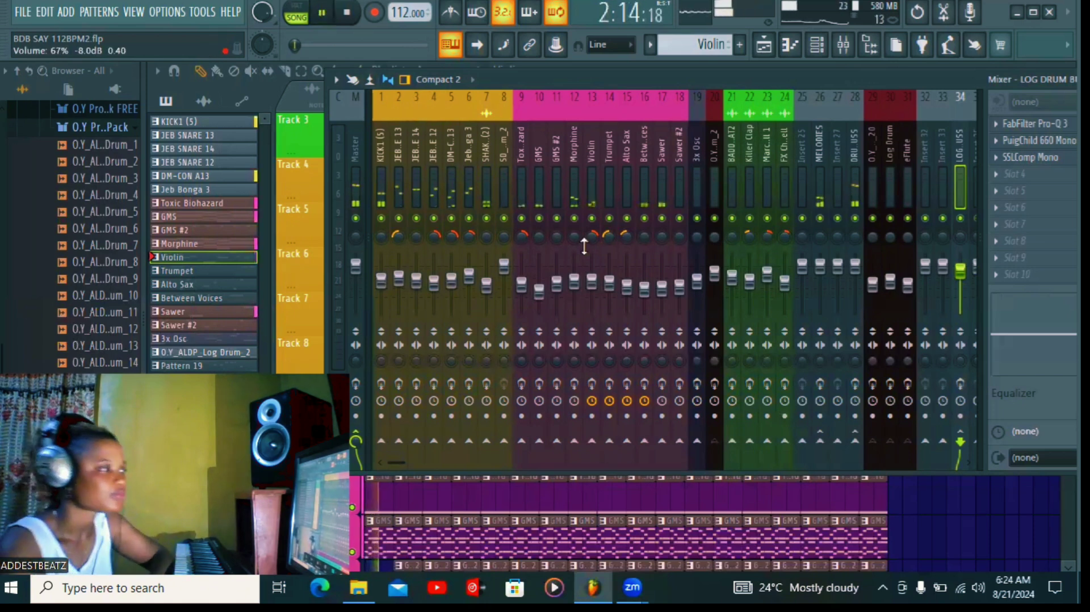
click(322, 14)
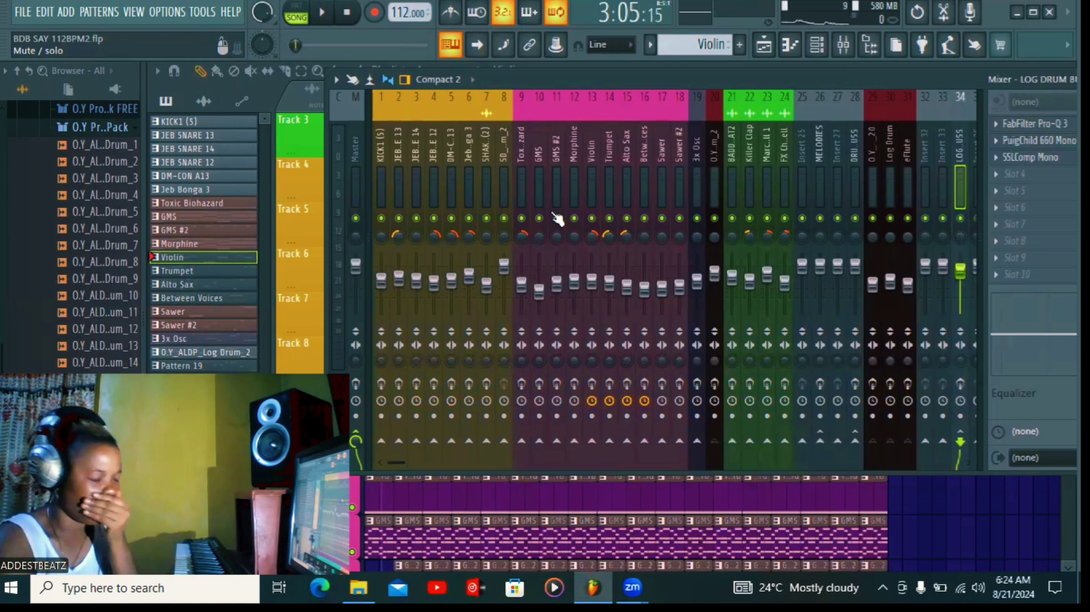
click(322, 12)
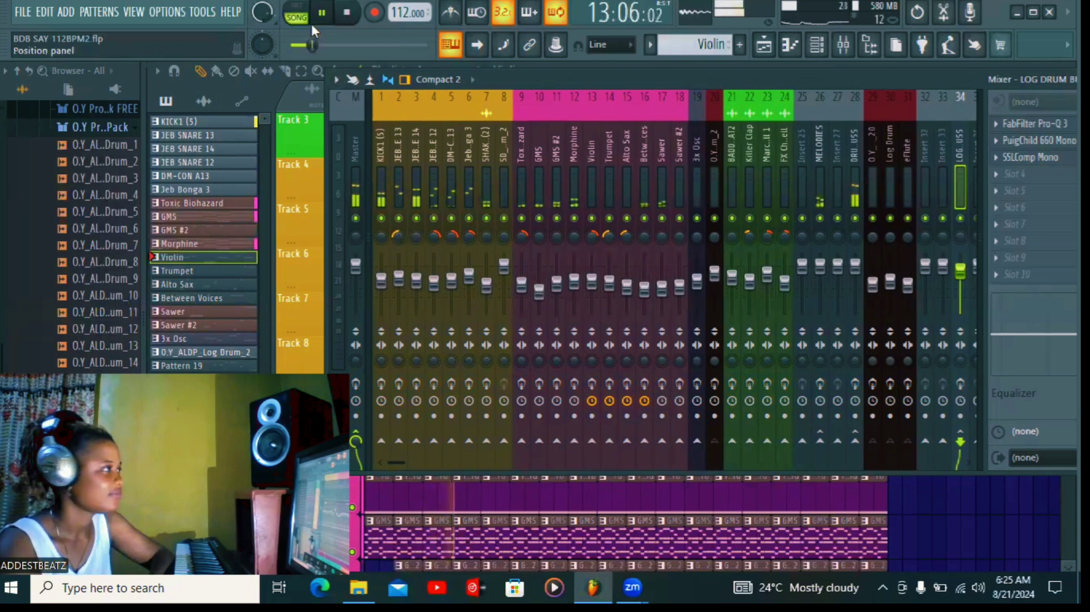
click(324, 14)
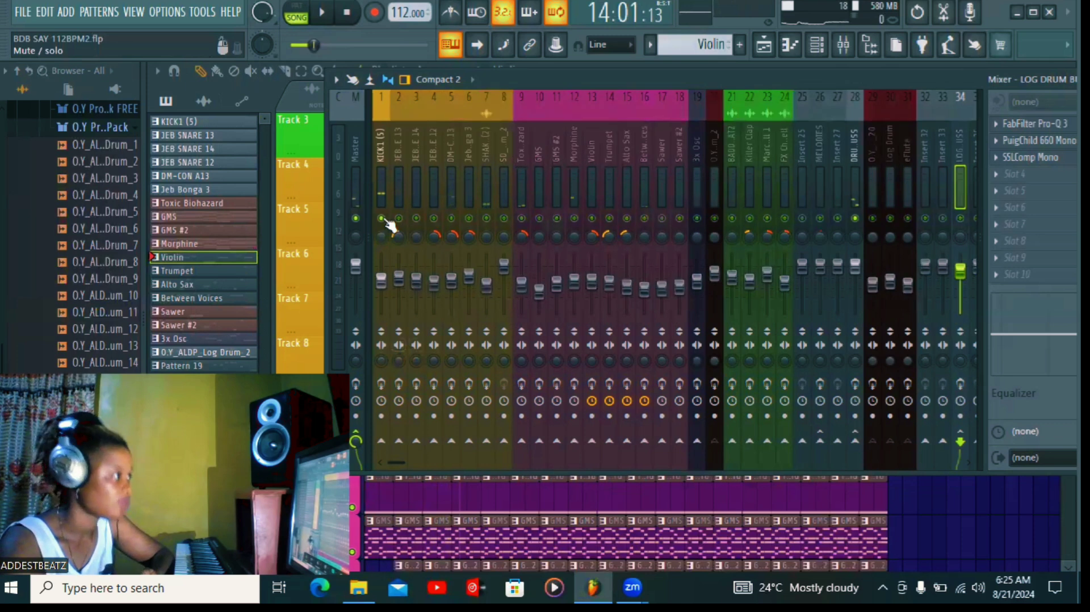
- Play the soloed KICK1 (5), examine its Fruity parametric EQ 2 curve, and re-enable the track's effects
click(322, 13)
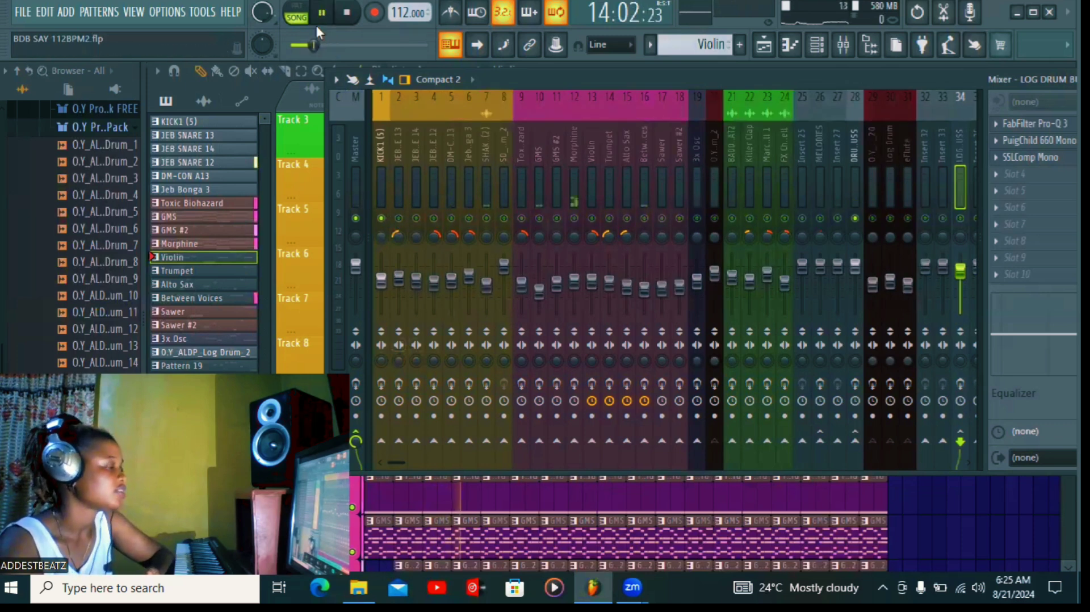
click(382, 152)
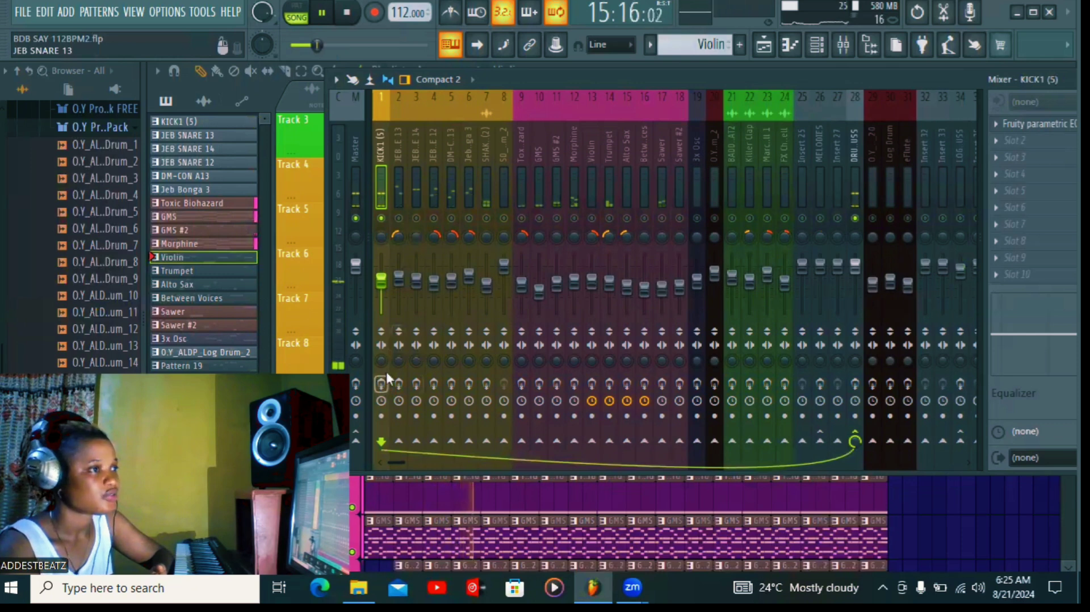
click(1028, 124)
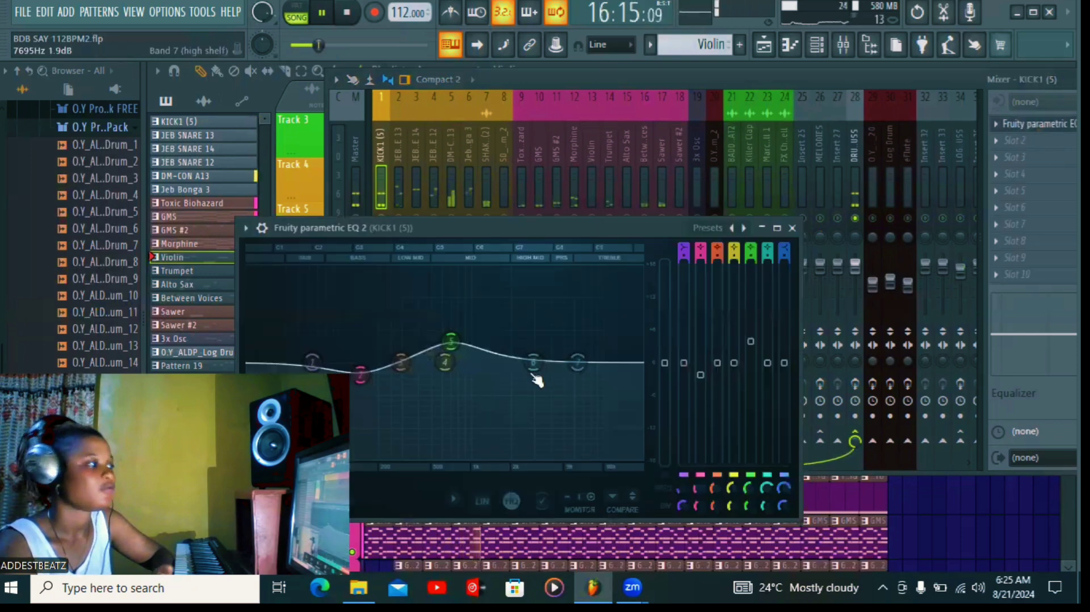
drag(535, 228, 608, 148)
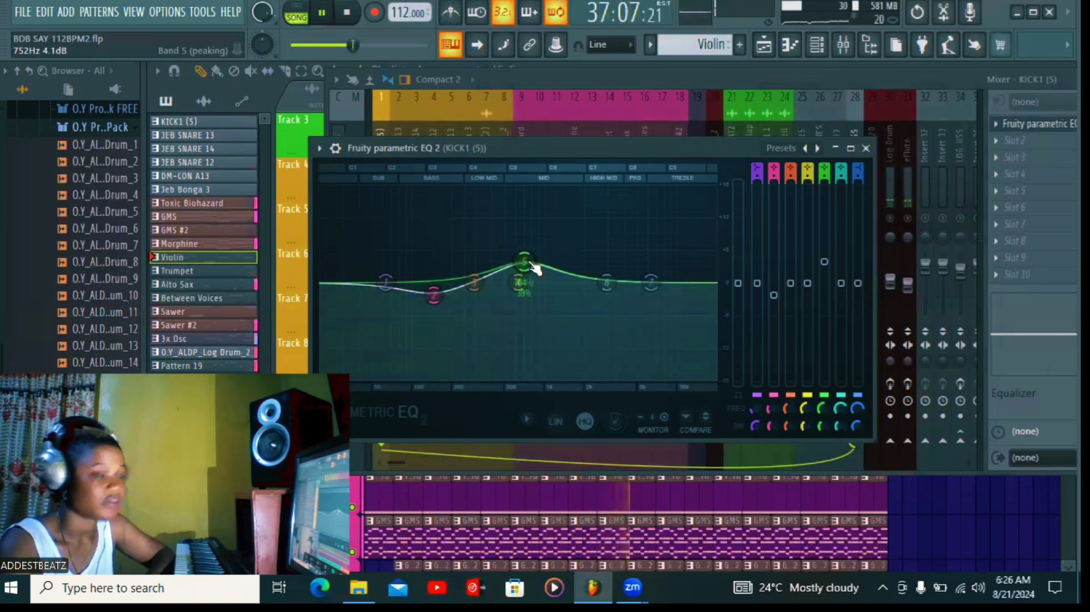
click(866, 148)
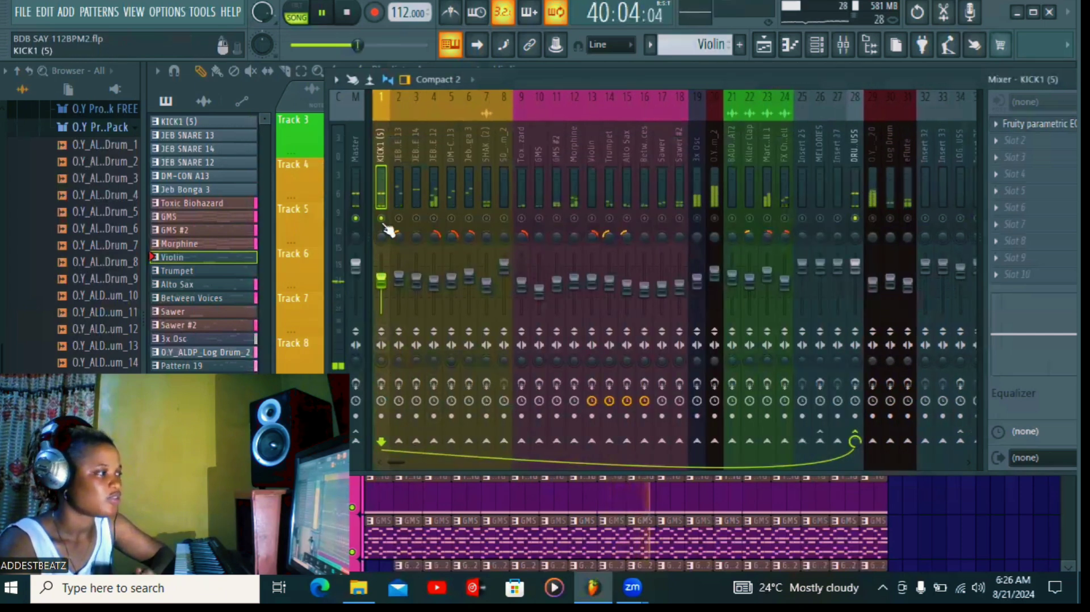
click(383, 385)
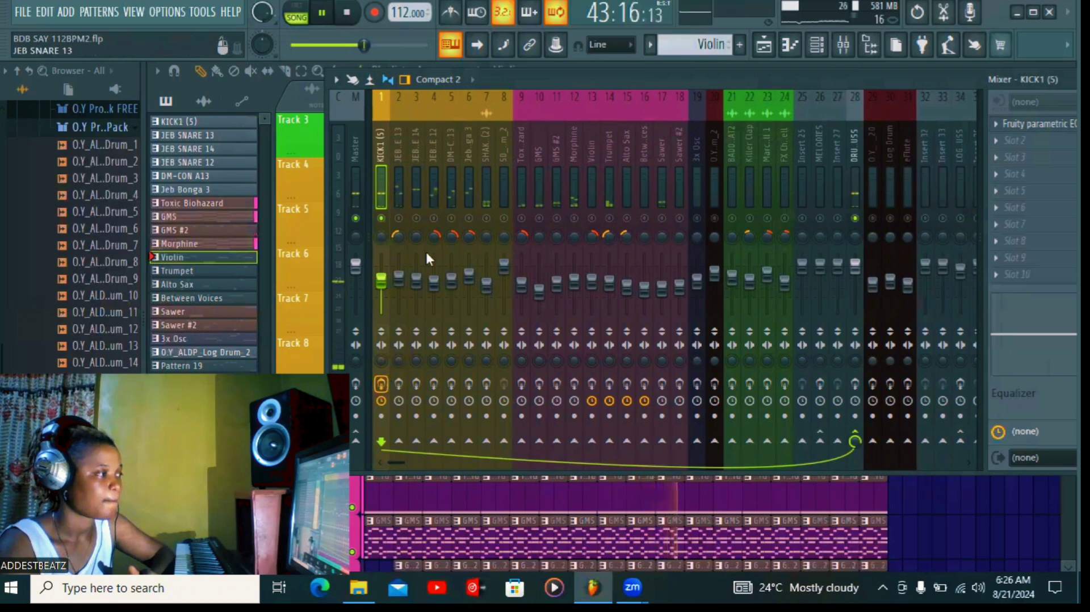
- Review the effect chains of the drum tracks from JEB SNARE 13 to SHAKER (2) one by one
click(395, 146)
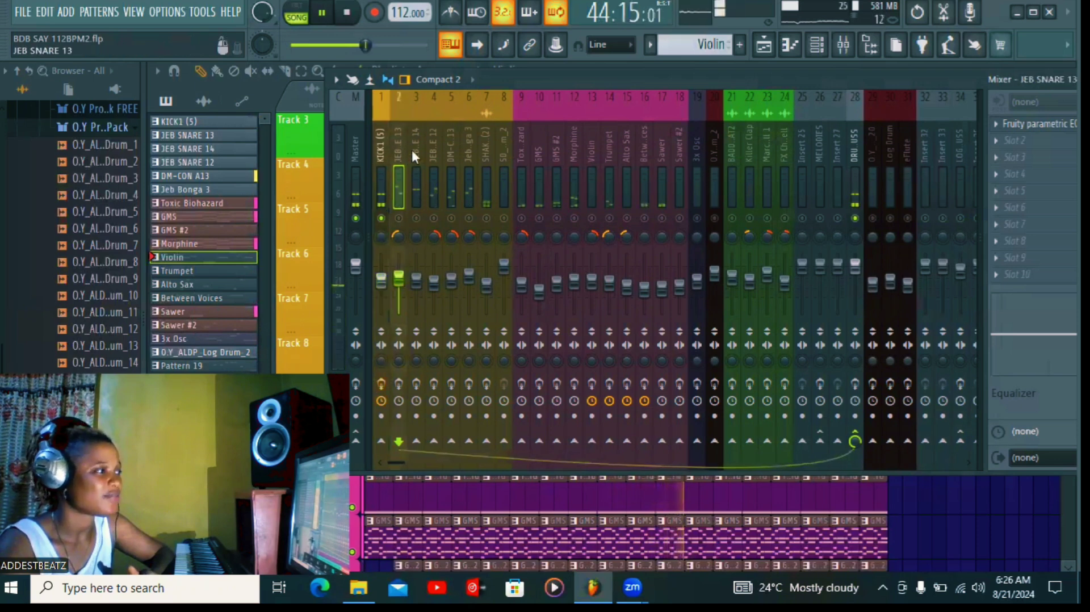
click(417, 147)
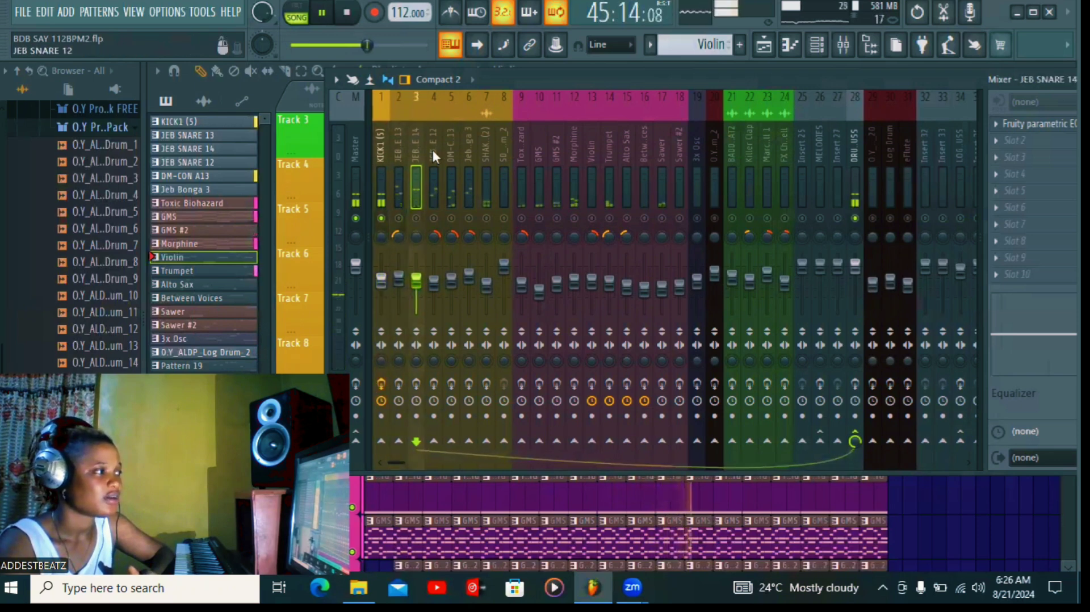
click(432, 150)
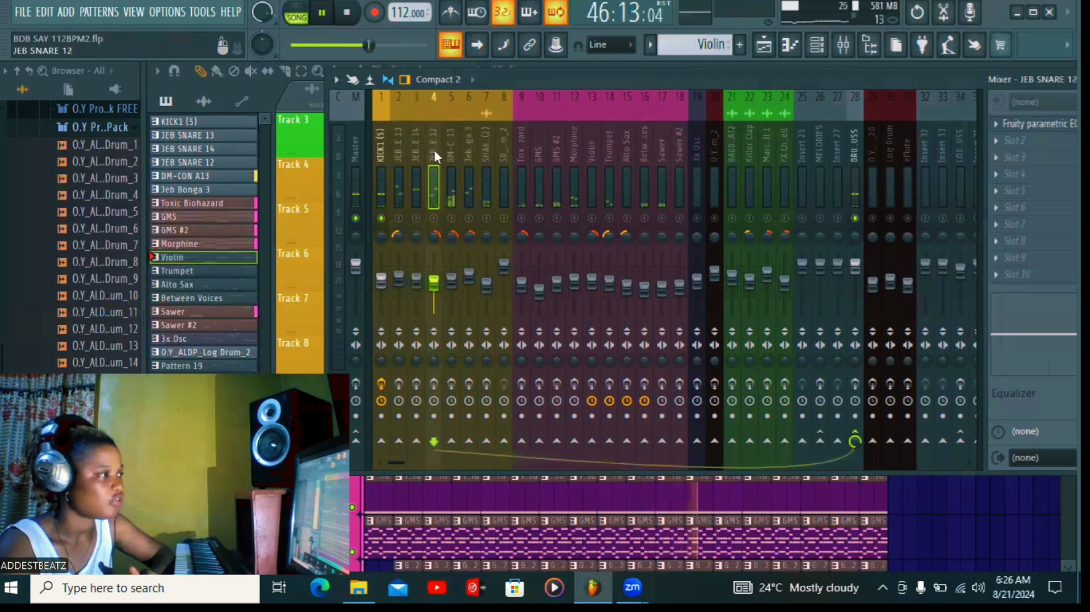
click(452, 147)
click(469, 147)
click(482, 151)
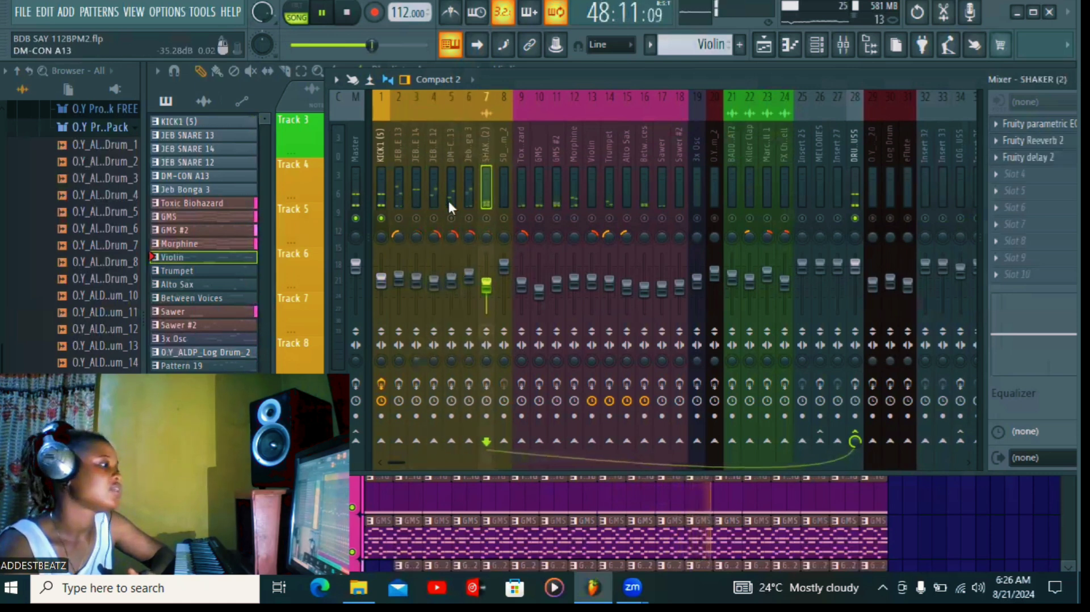
- Re-enable the effect slots on mixer tracks 2 to 7, from JEB SNARE 13 to SHAKER (2)
click(399, 384)
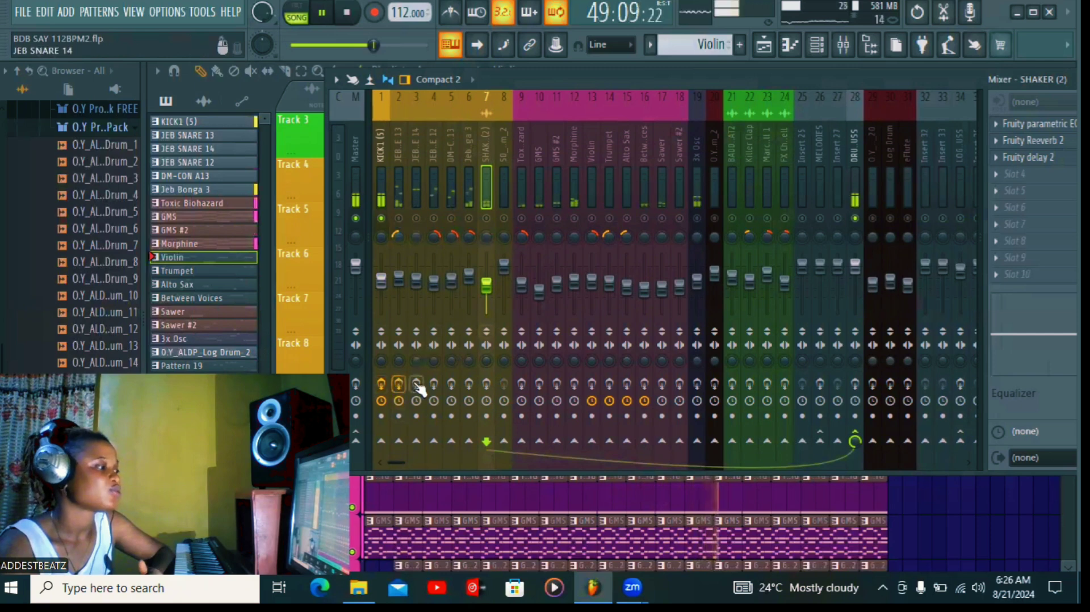
click(416, 384)
click(433, 384)
click(452, 384)
click(469, 384)
click(485, 383)
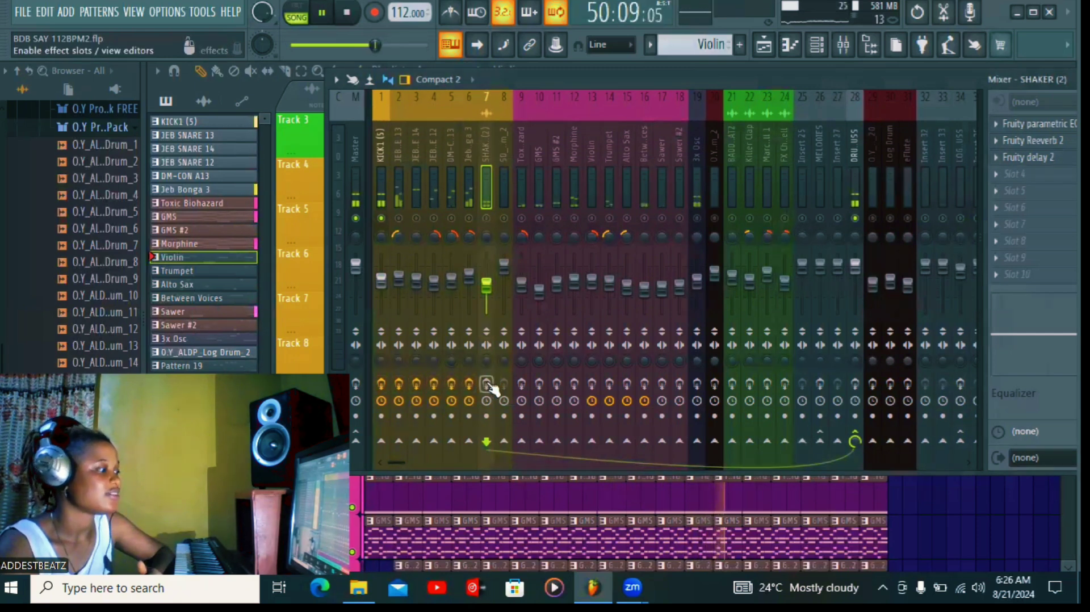
- Unmute mixer tracks 2 to 8 to audition the drum group with KICK1 (5), and restore full-mix playback
click(399, 218)
click(416, 218)
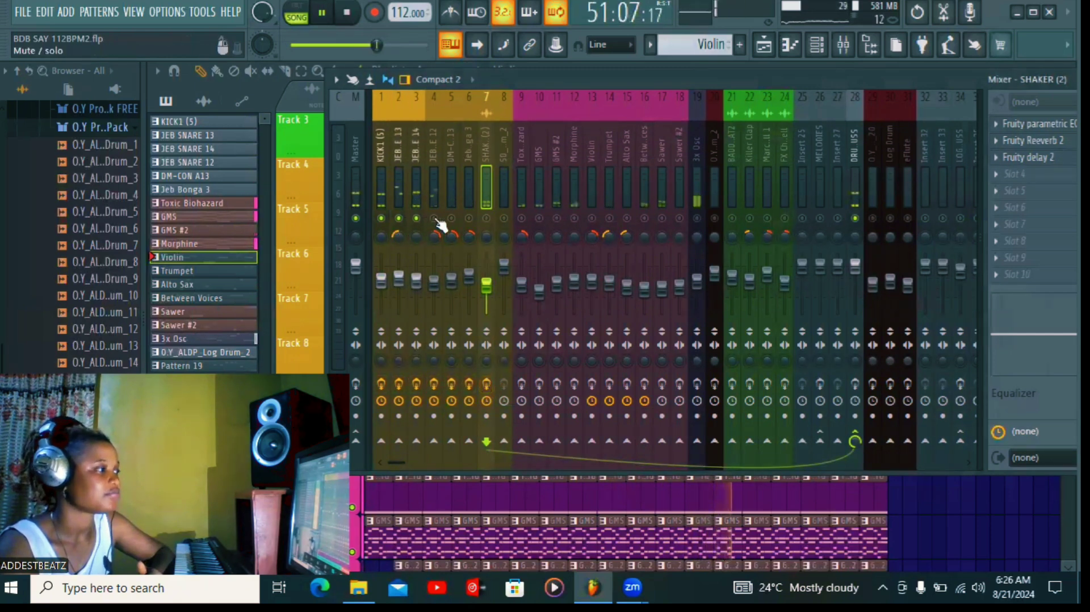
click(434, 218)
click(451, 218)
click(469, 218)
click(486, 218)
click(504, 218)
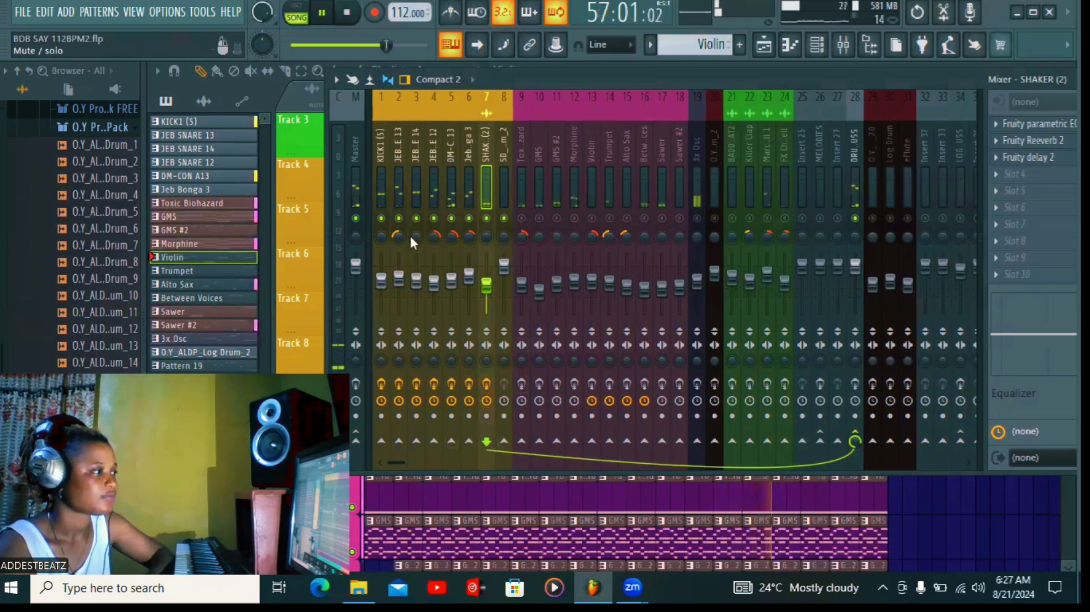
right_click(386, 221)
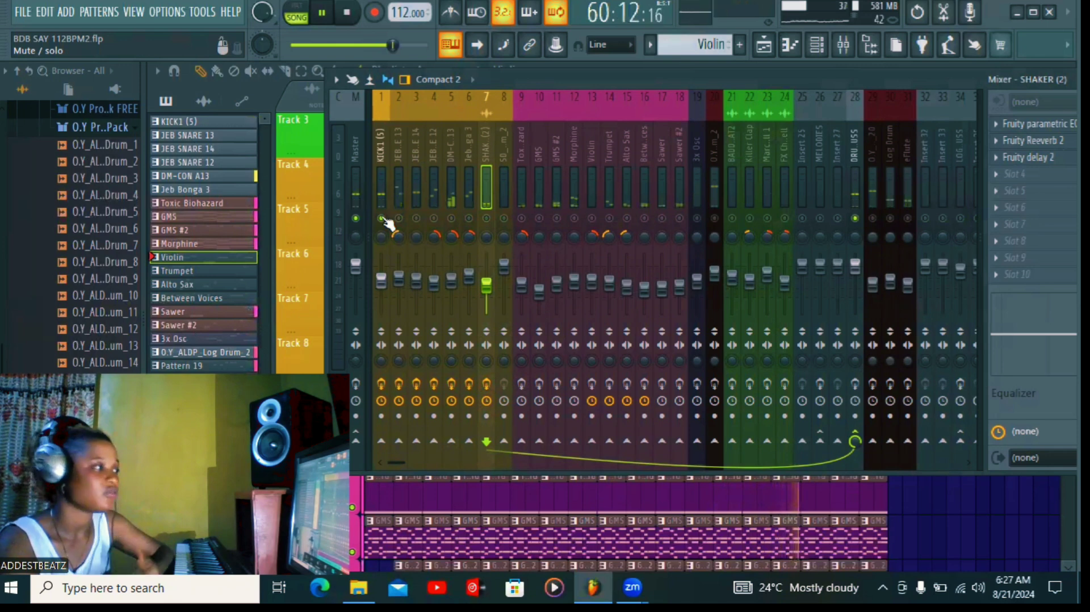
right_click(386, 221)
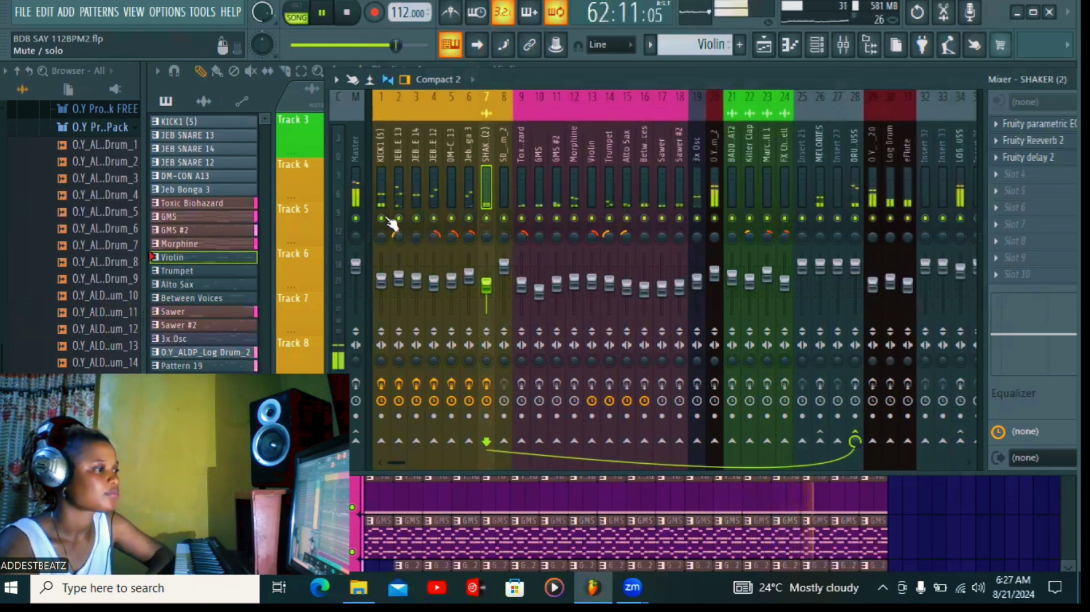
- Solo KICK1 (5), unmute tracks 8 down to 2 to hear only the drums, and bring back the full mix
right_click(386, 221)
click(504, 218)
click(486, 219)
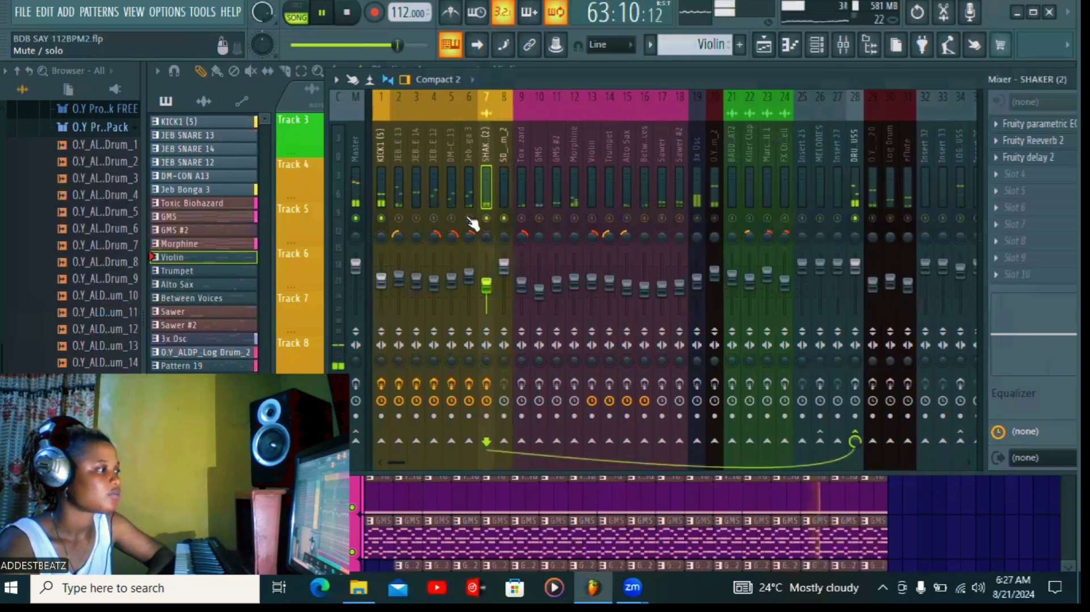
click(469, 219)
click(451, 219)
click(434, 219)
click(416, 218)
click(399, 219)
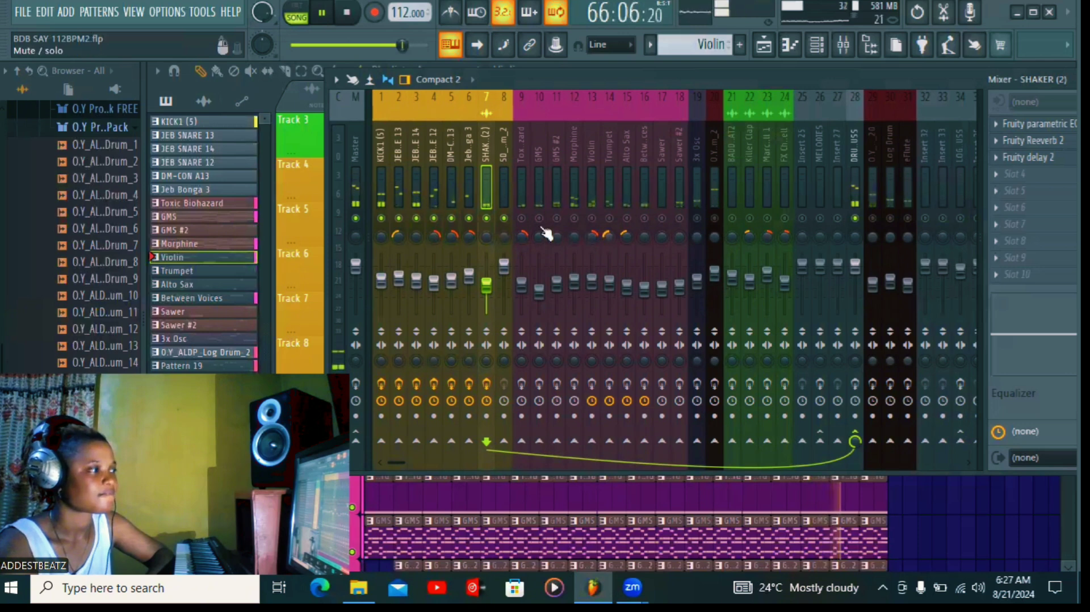
right_click(384, 218)
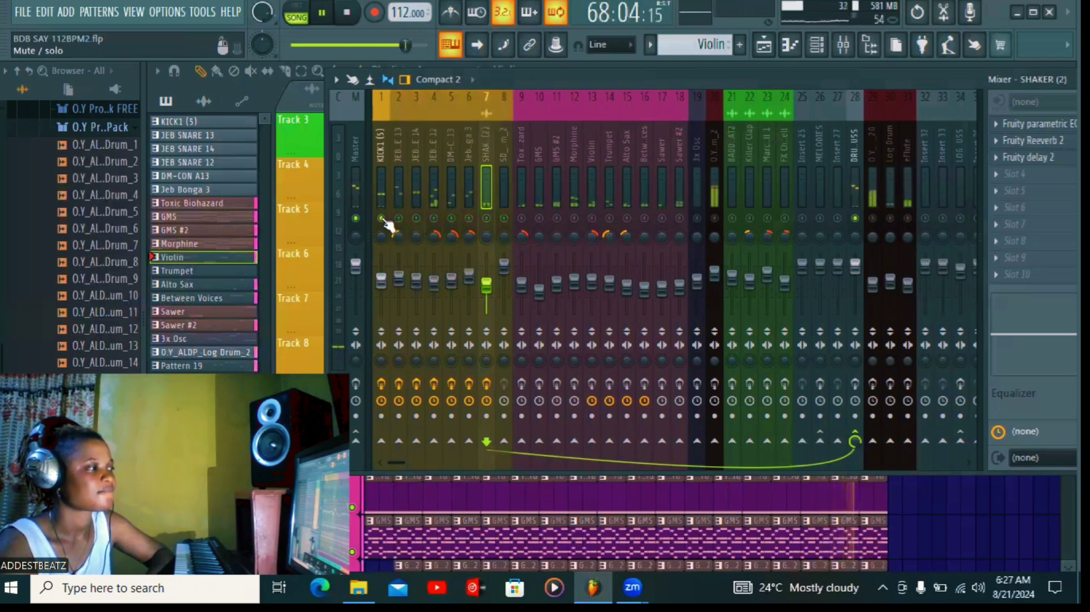
right_click(383, 219)
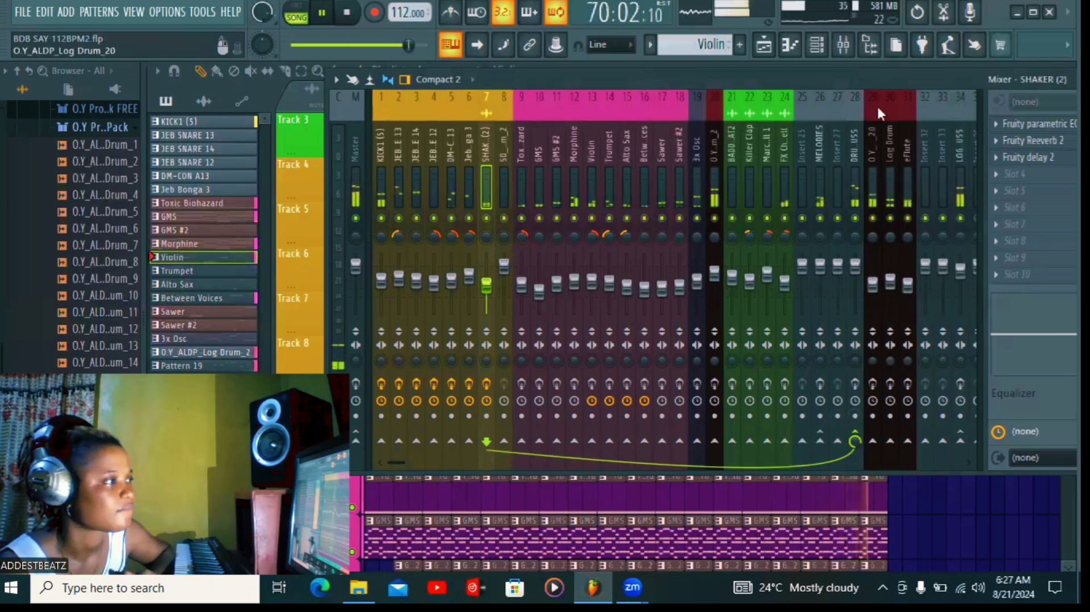
- Mute the MELODIES bus and the LOG DRUM BUSS, keeping the Log Drum track itself unmuted
click(819, 218)
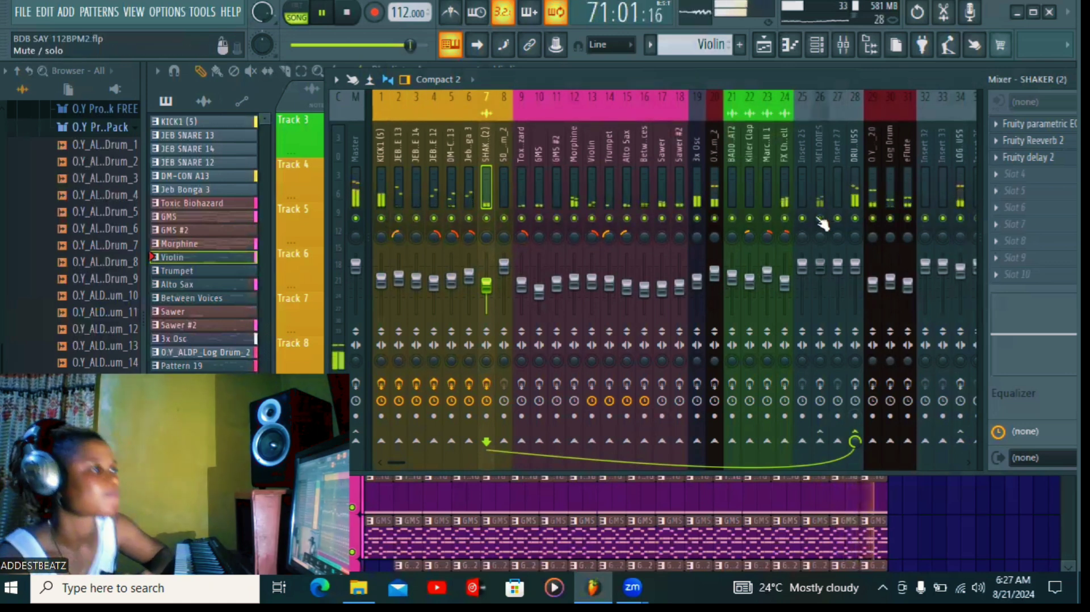
click(891, 219)
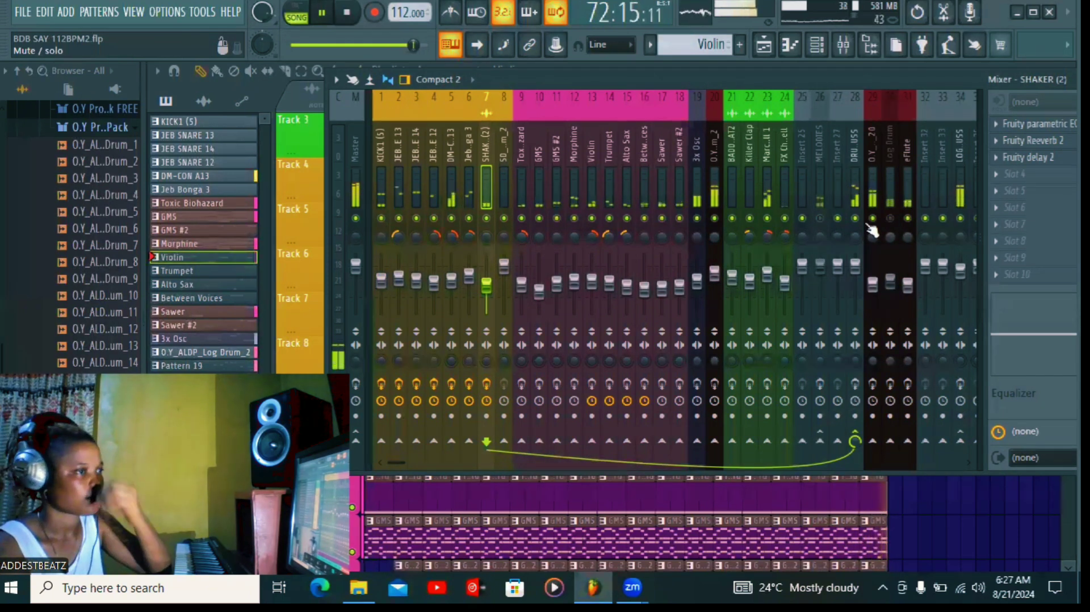
click(890, 218)
click(958, 219)
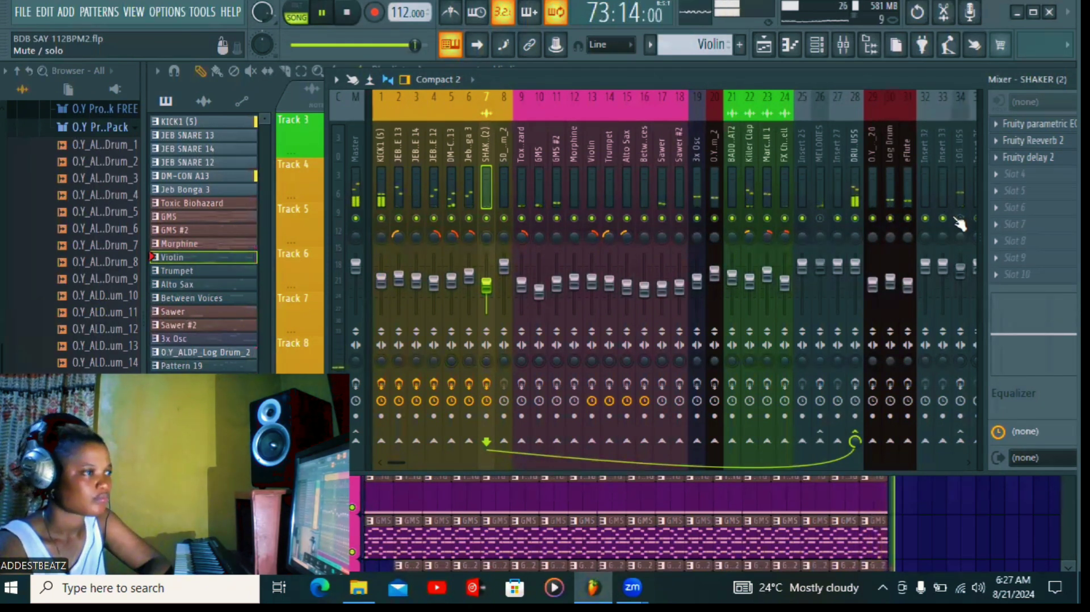
- Switch the audition to the melodies by muting 3x Osc and the DRUM BUSS, unmuting the MELODIES bus, and soloing GMS
click(697, 219)
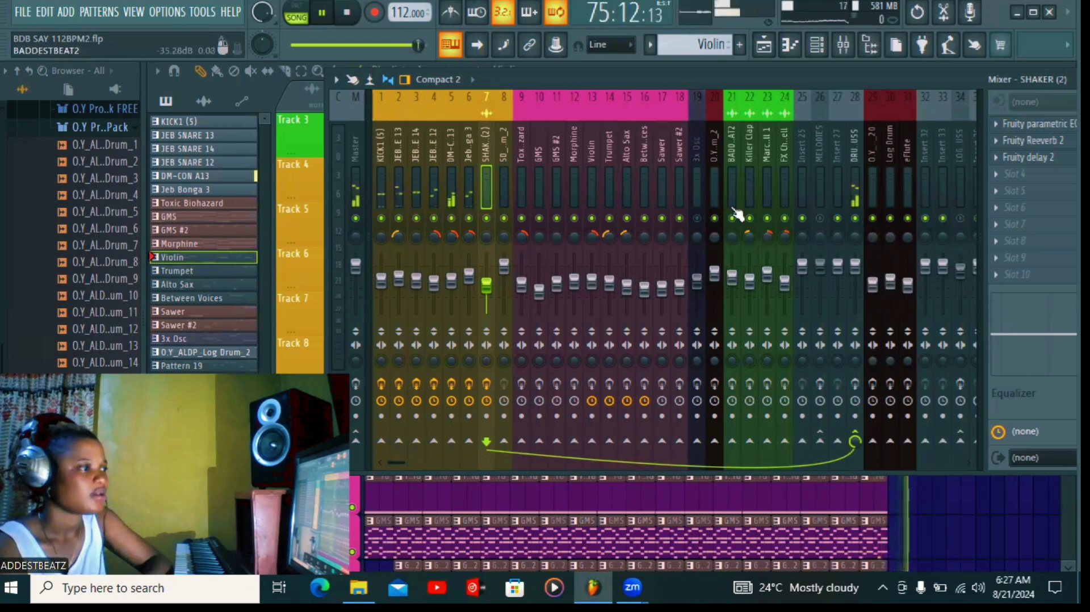
click(820, 220)
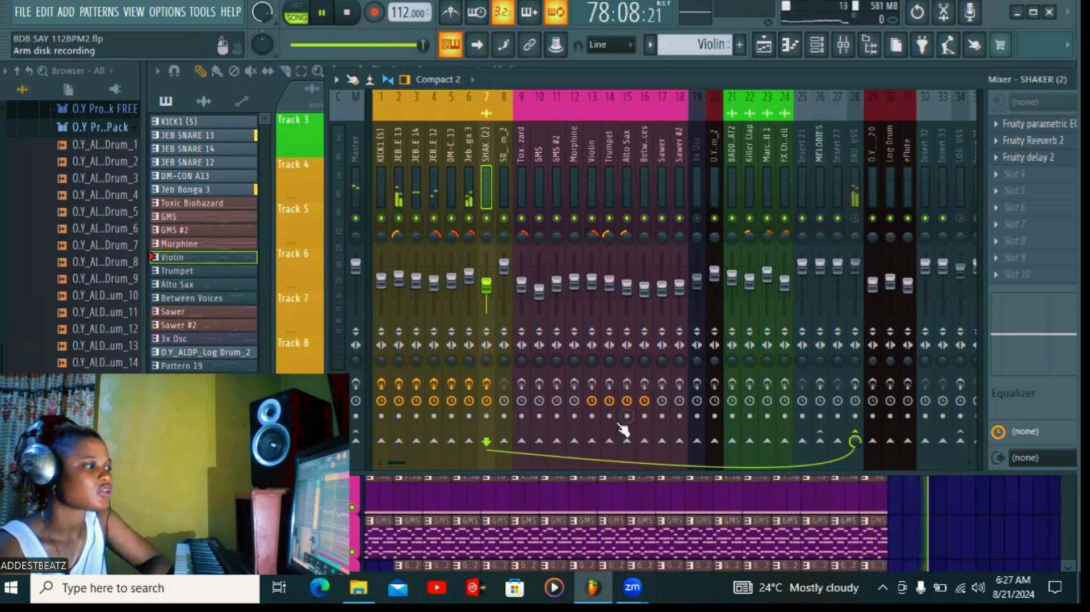
click(522, 187)
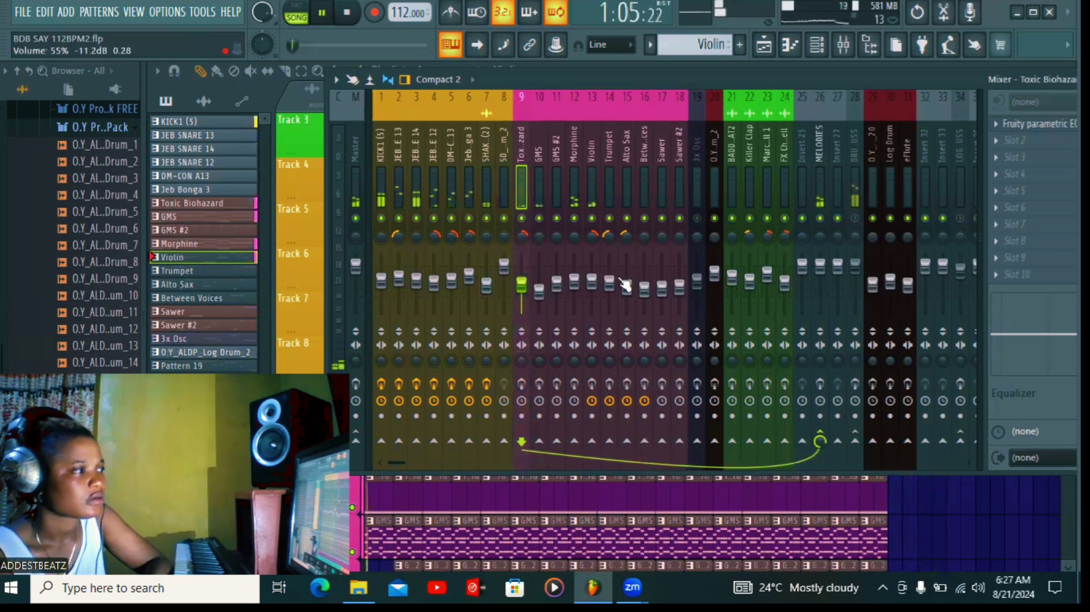
right_click(538, 218)
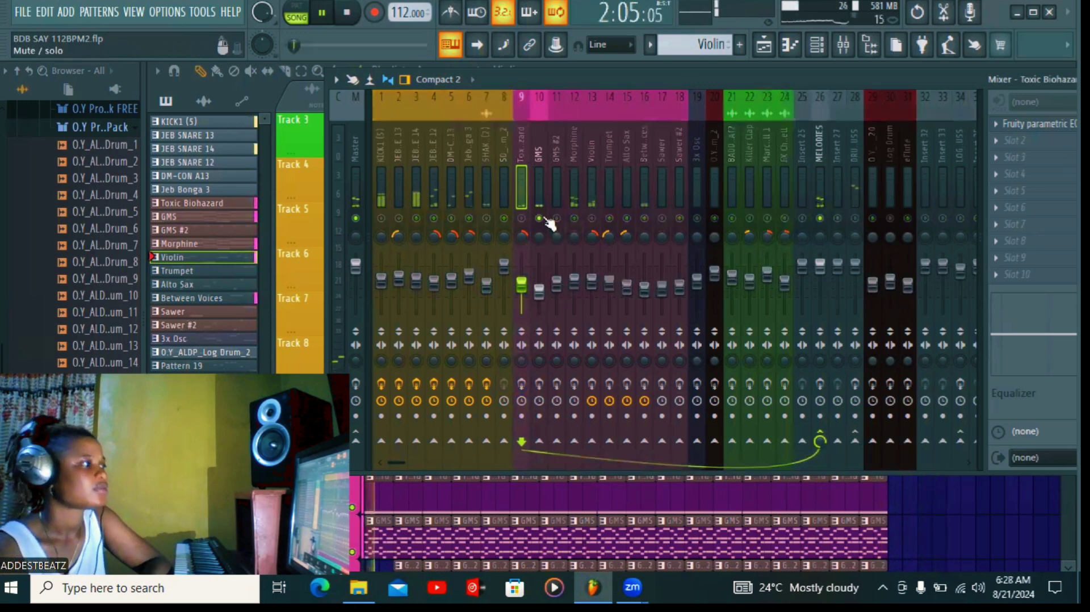
- Go through the melody mixer tracks from GMS to Sawer #2 one by one to review the effects loaded on each
click(540, 139)
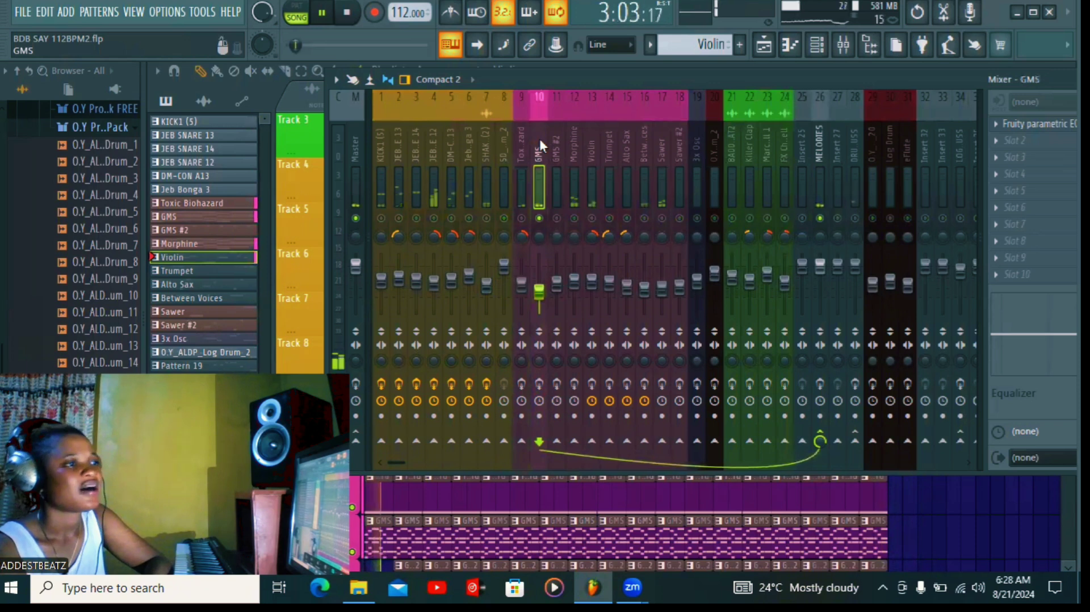
click(557, 145)
click(574, 144)
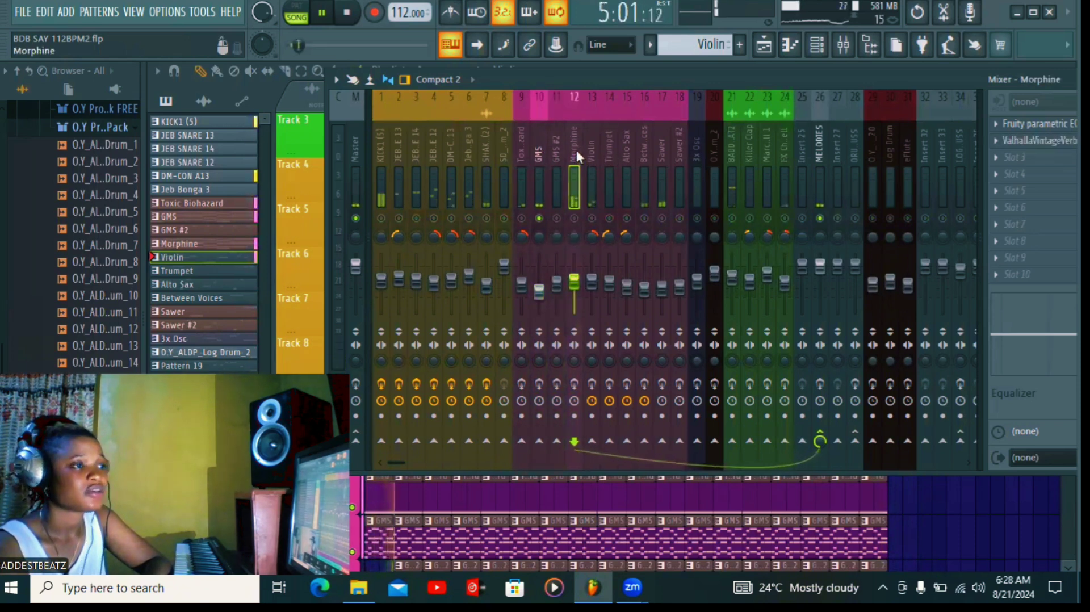
click(591, 141)
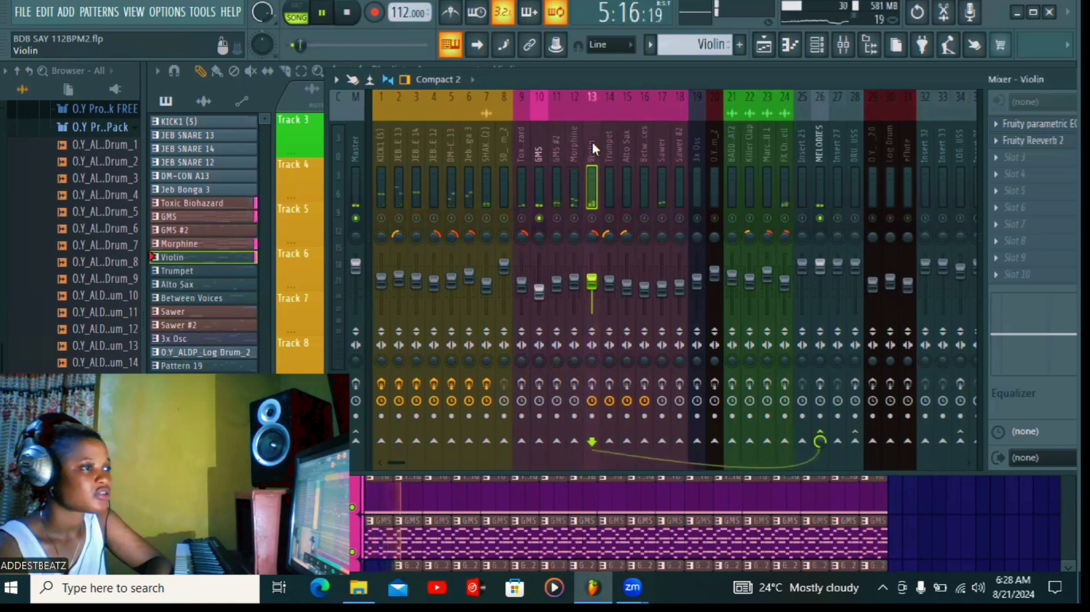
click(609, 143)
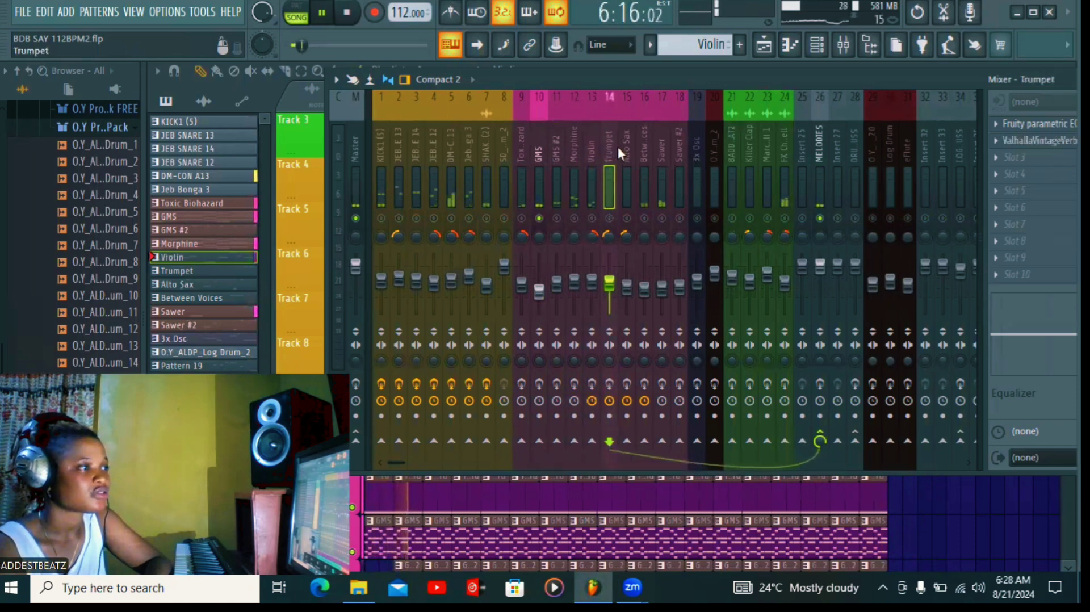
click(627, 143)
click(641, 143)
click(663, 145)
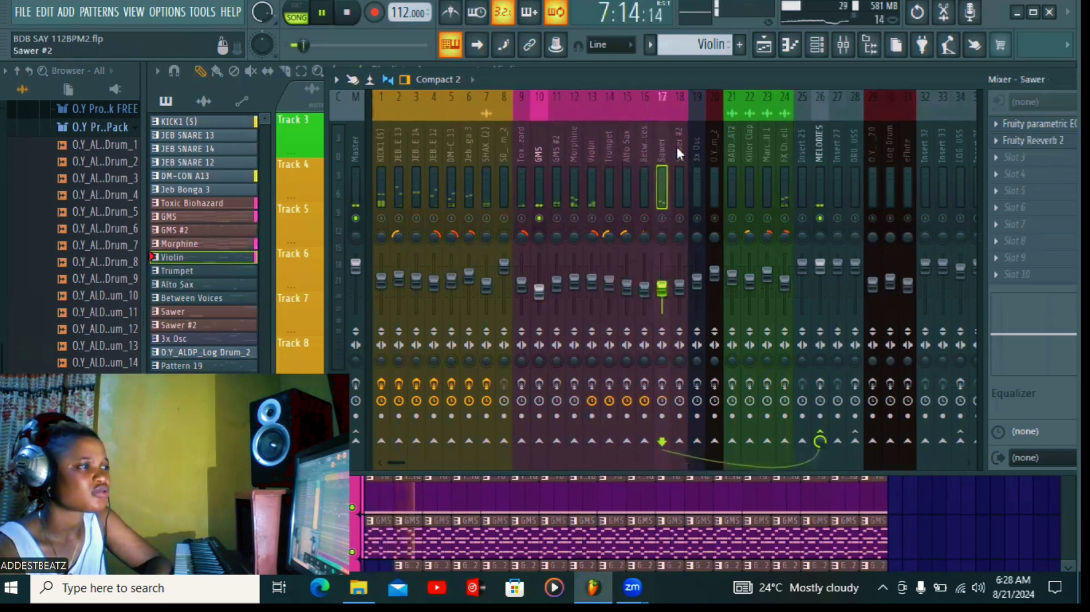
click(679, 144)
click(691, 146)
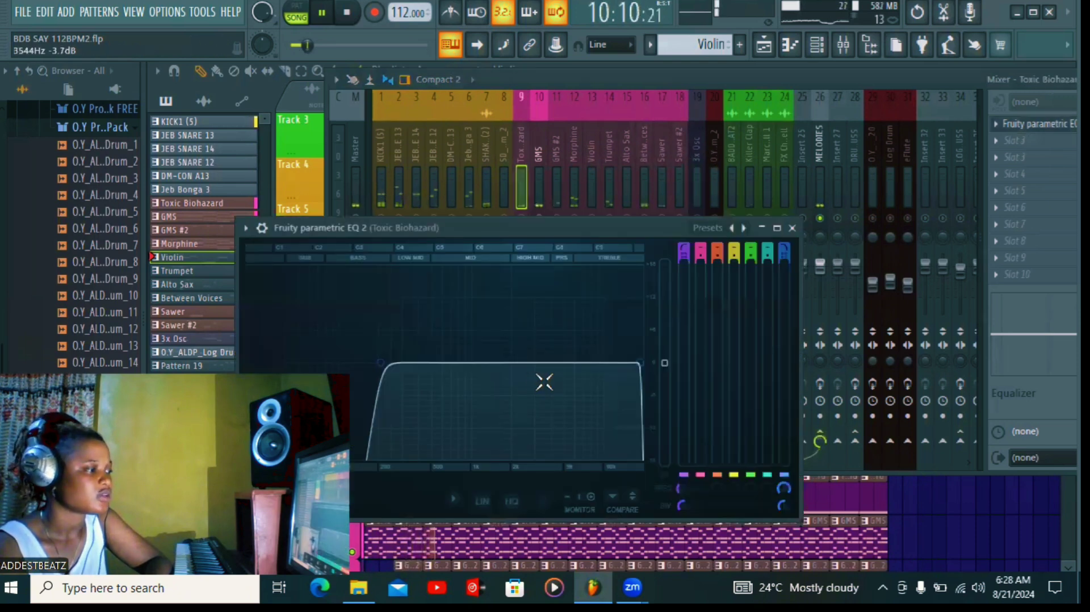
click(792, 227)
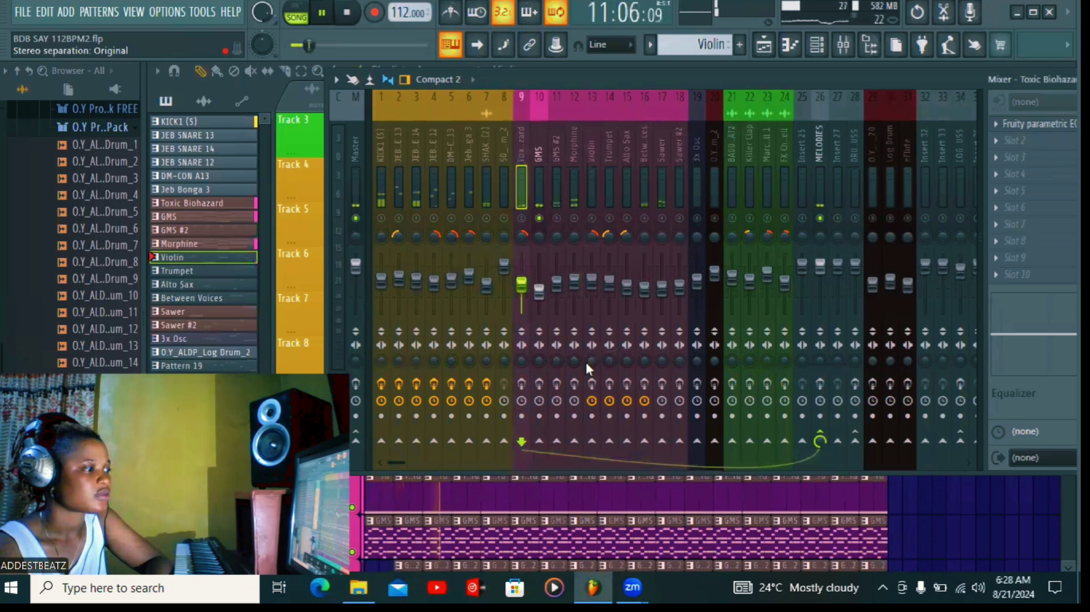
right_click(525, 384)
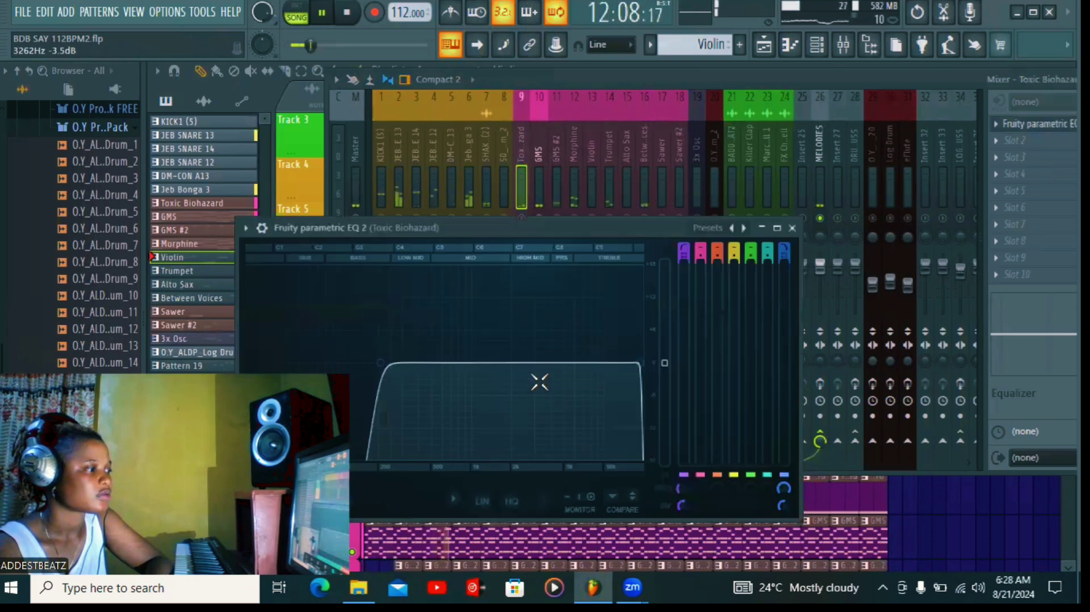
click(792, 229)
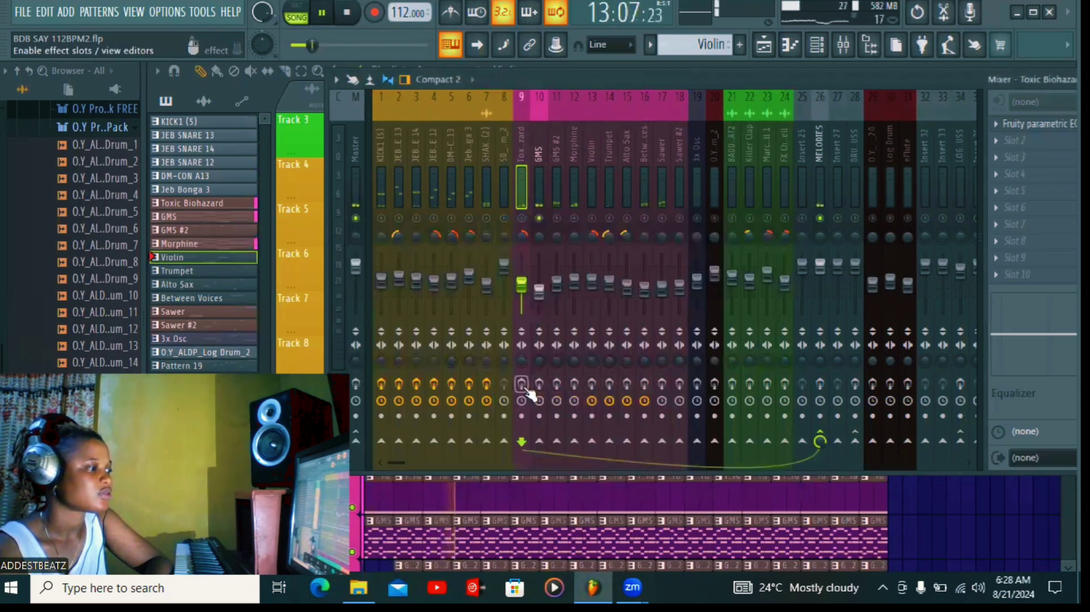
- Re-enable the effect slots on melody mixer tracks 9 to 18, from Toxic Biohazard to Sawer #2
click(522, 384)
click(574, 384)
click(592, 384)
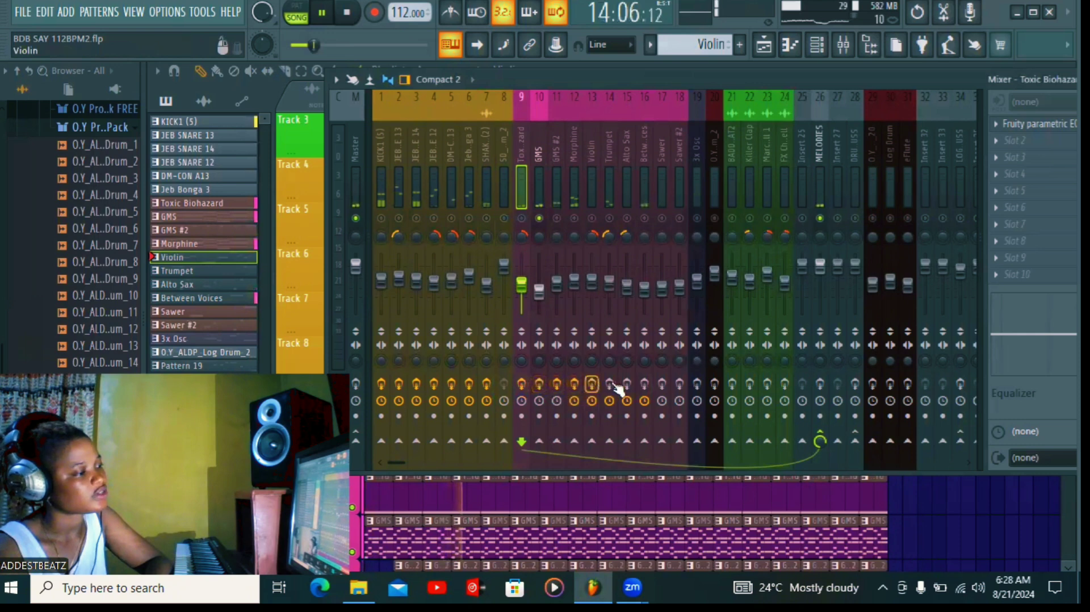
click(609, 384)
click(662, 385)
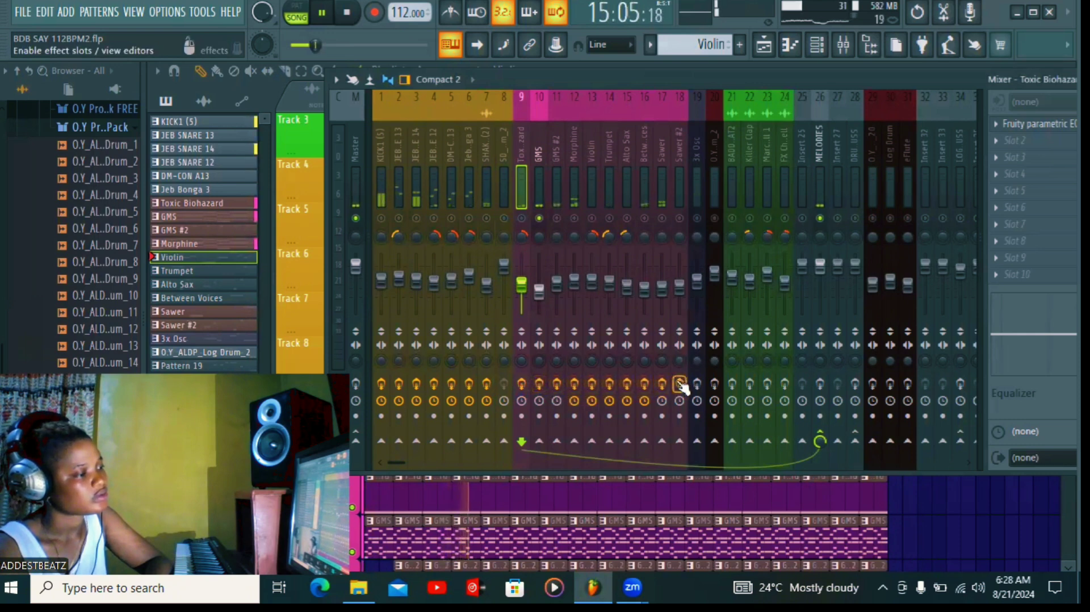
click(680, 384)
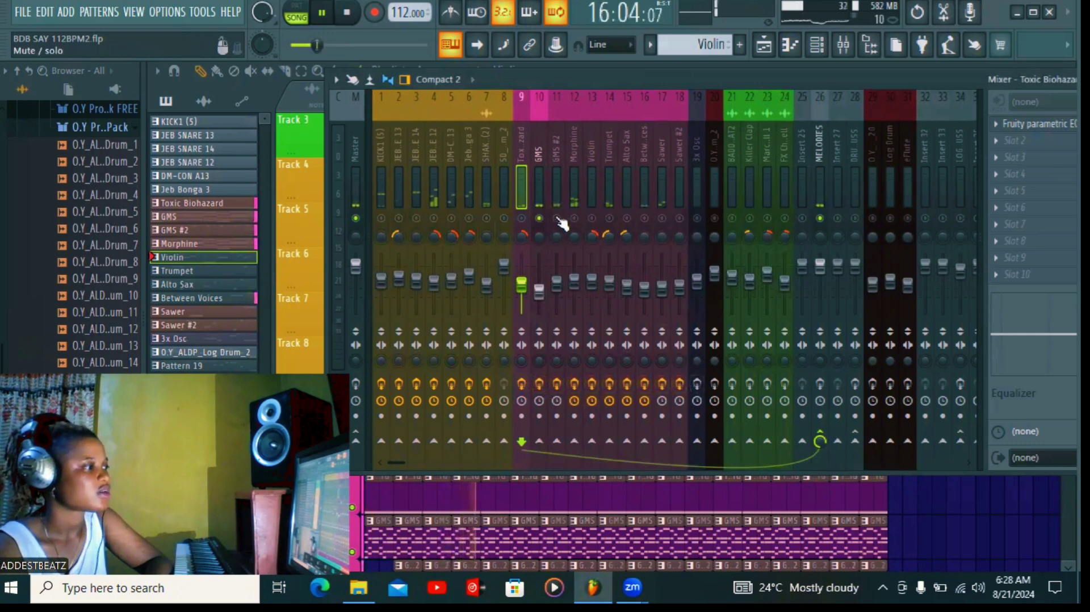
- Unmute melody tracks 11 to 18 and drum tracks 1 to 8 to hear melodies and drums together
drag(557, 218, 690, 222)
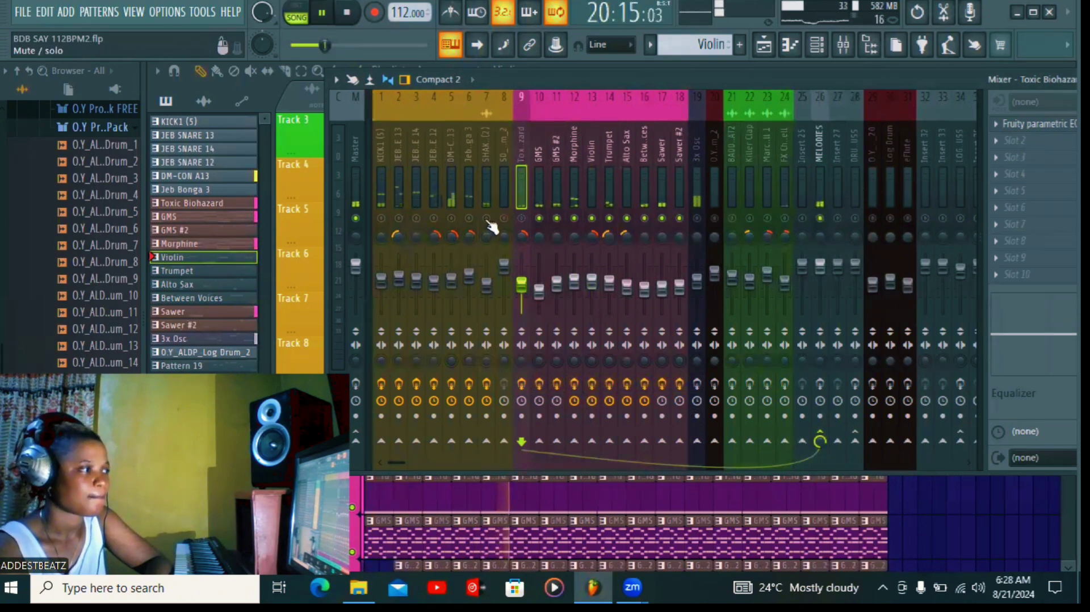
click(380, 219)
click(399, 219)
drag(416, 219, 550, 222)
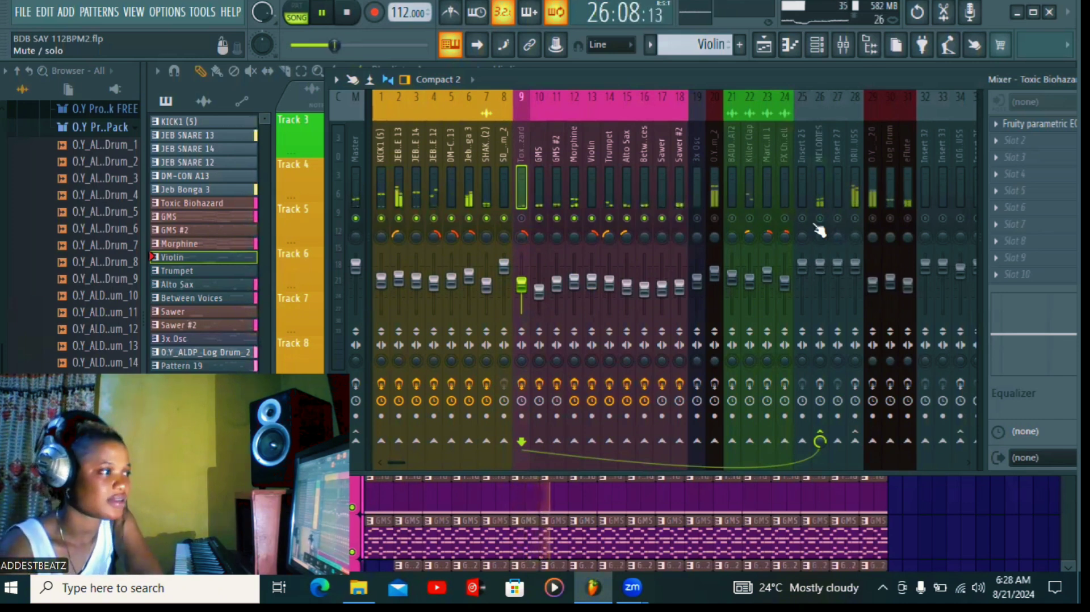
- Unmute 3x Osc and open its Fruity parametric EQ 2 and Fruity Fast Dist to examine their settings
click(697, 218)
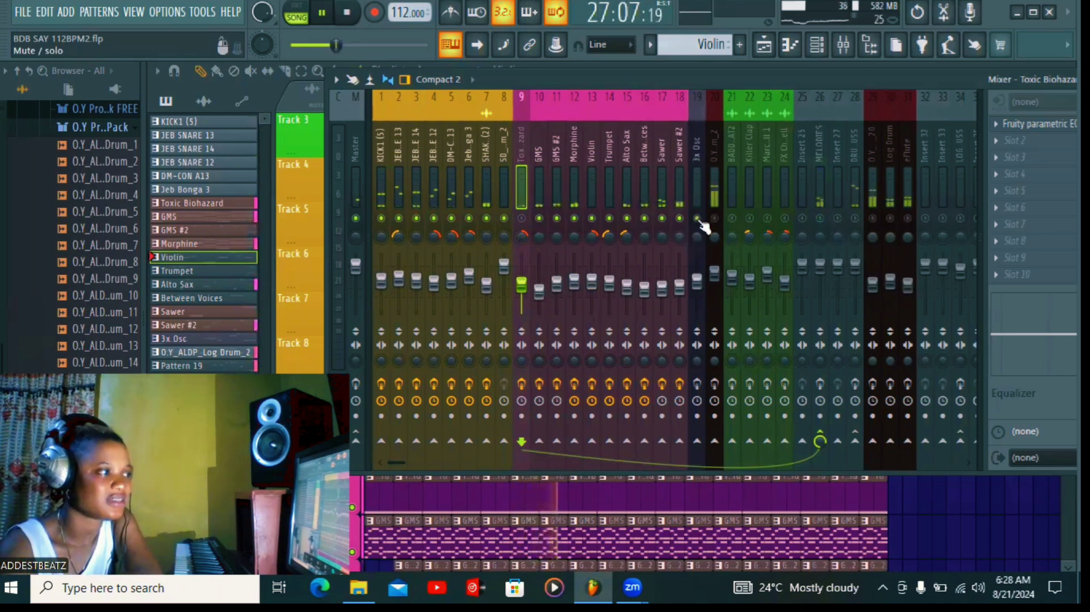
click(700, 142)
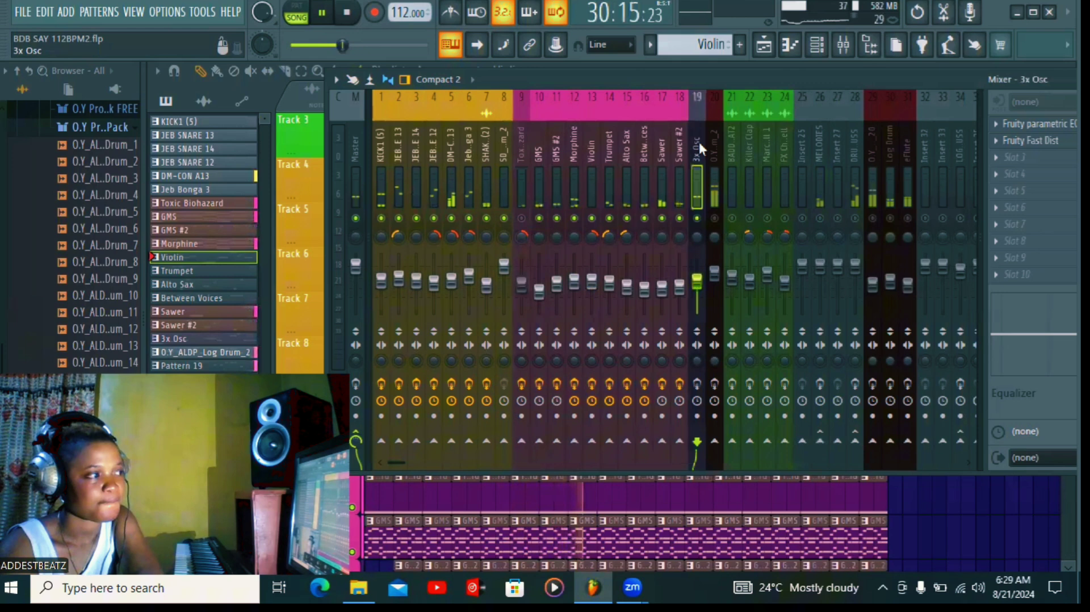
click(1021, 123)
click(1016, 141)
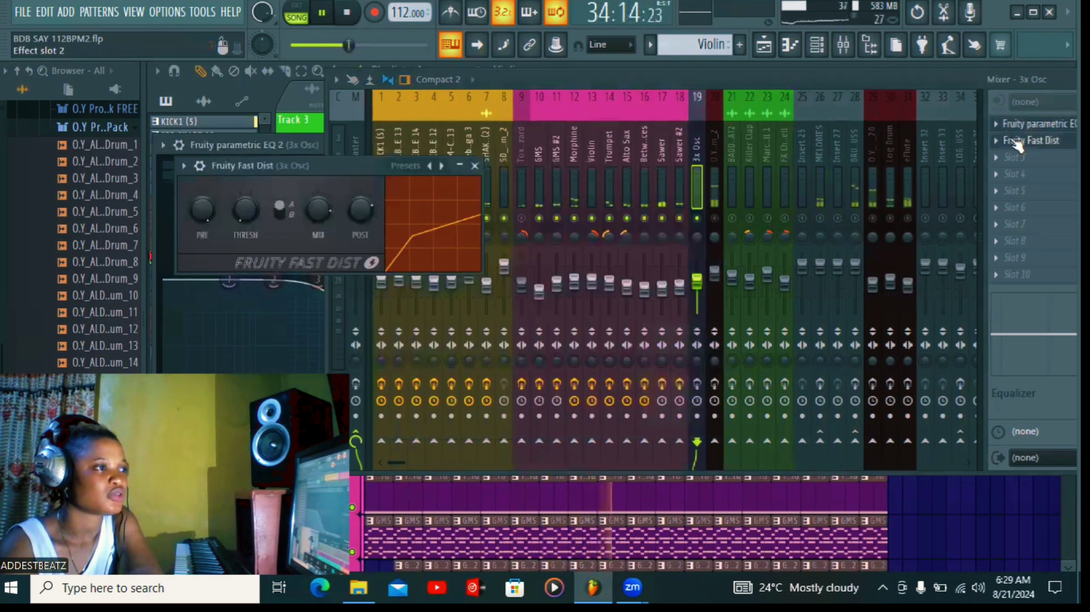
click(475, 166)
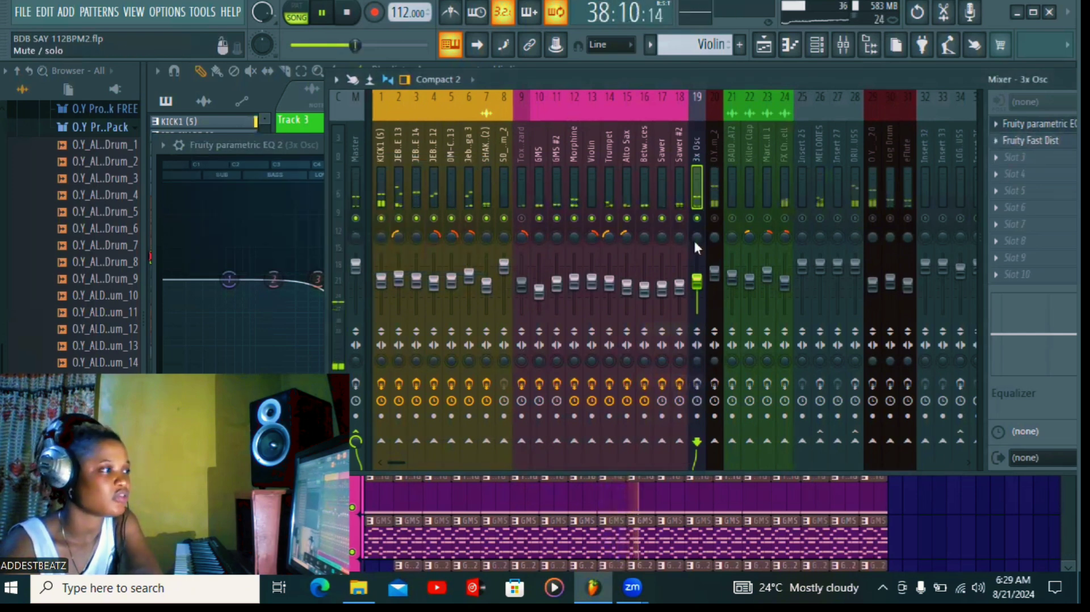
- Re-enable the effect slots on 3x Osc, listen to the result, and mute the track
click(698, 385)
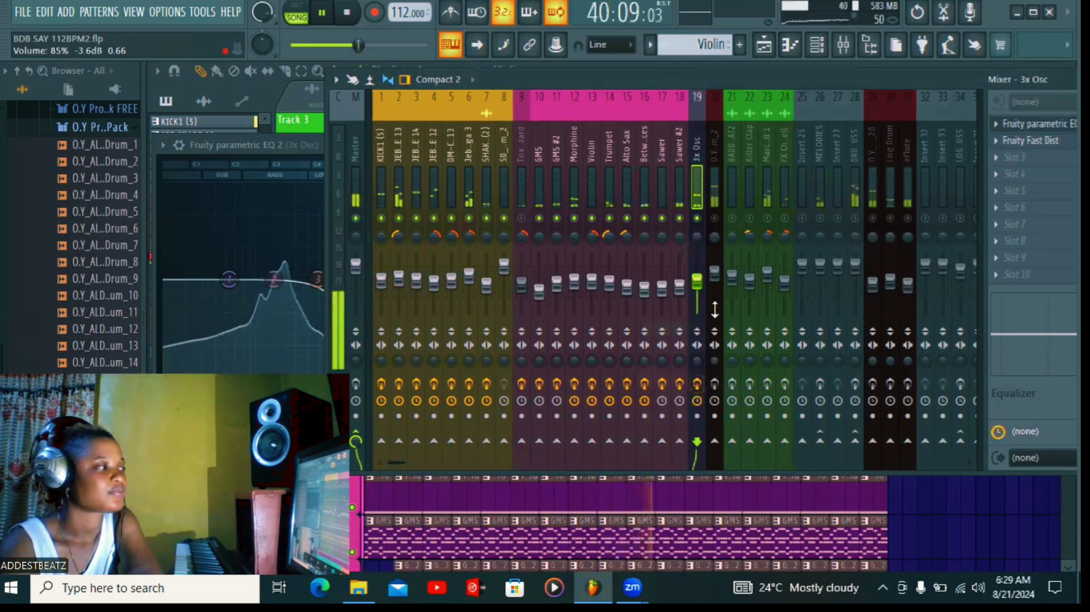
click(698, 219)
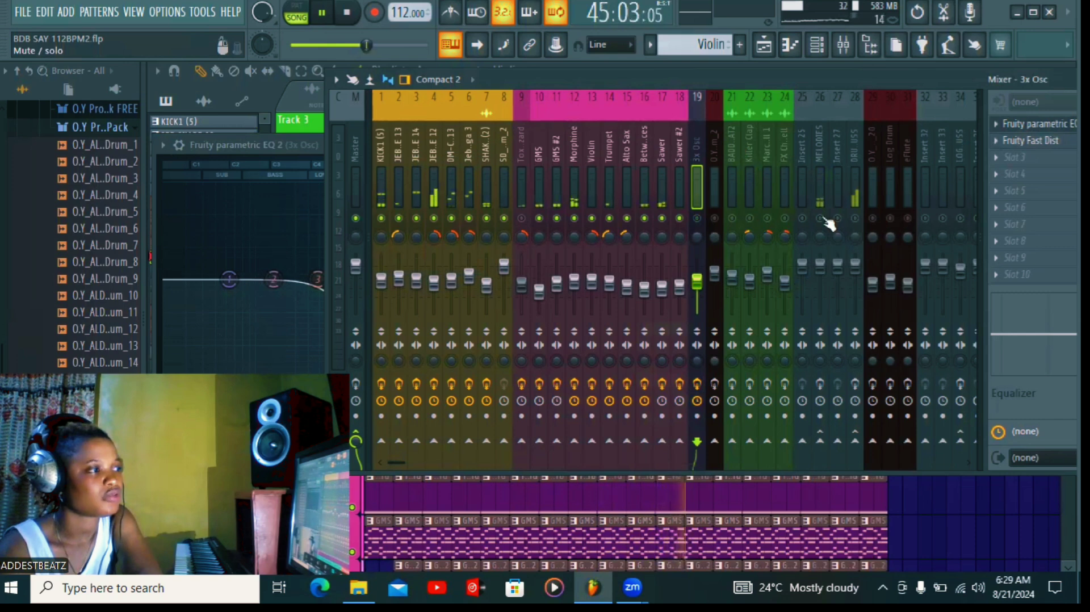
- Reposition the mixer window and unmute the log drum tracks 20, 29, 30 and 31 along with the LOG DRUM BUSS
click(714, 141)
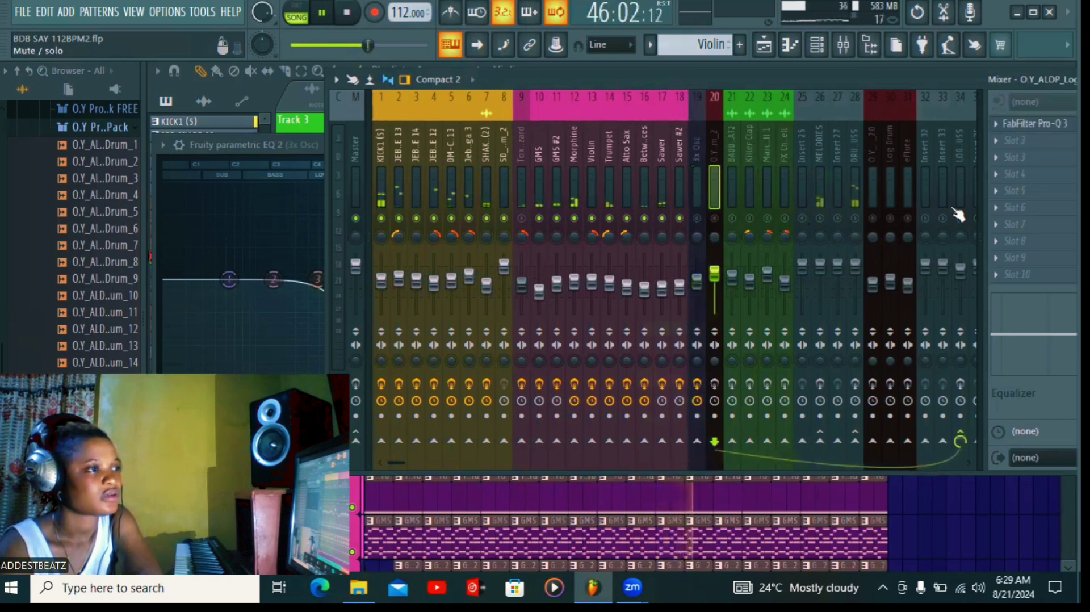
drag(802, 78, 596, 72)
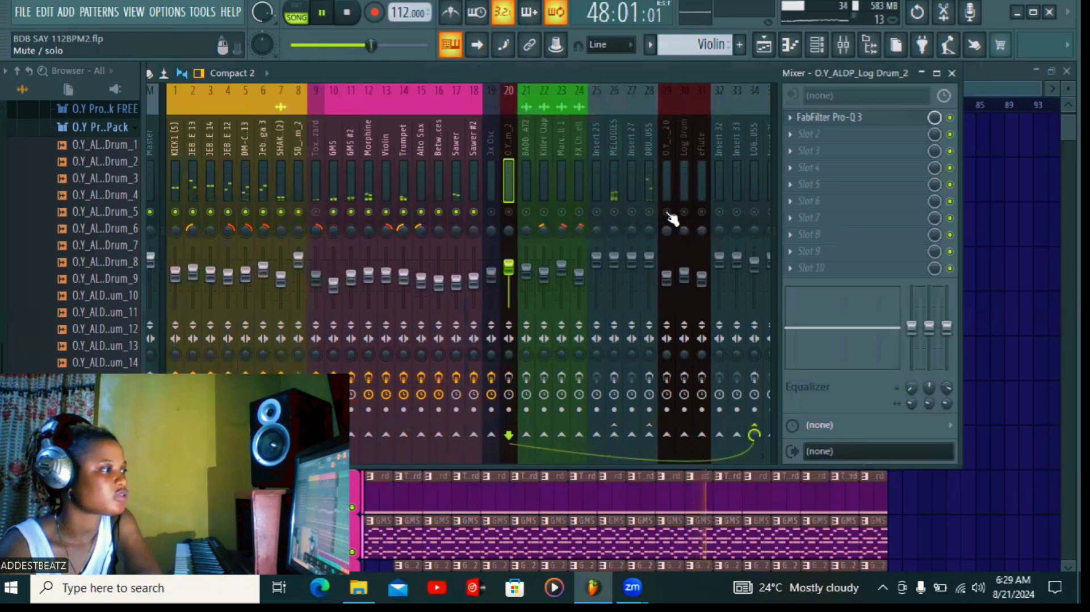
click(509, 213)
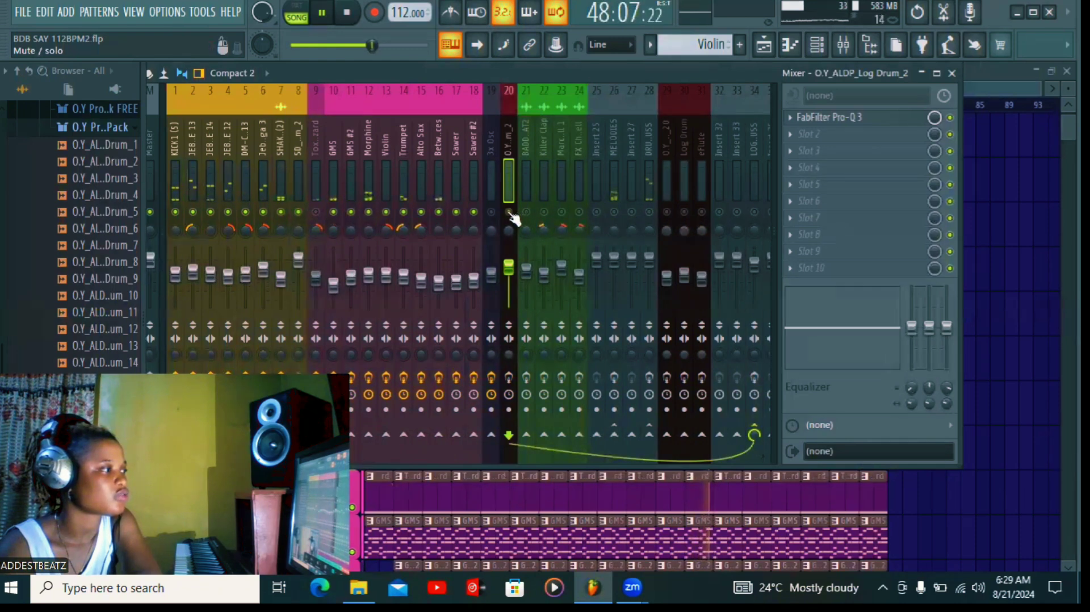
click(666, 212)
click(685, 213)
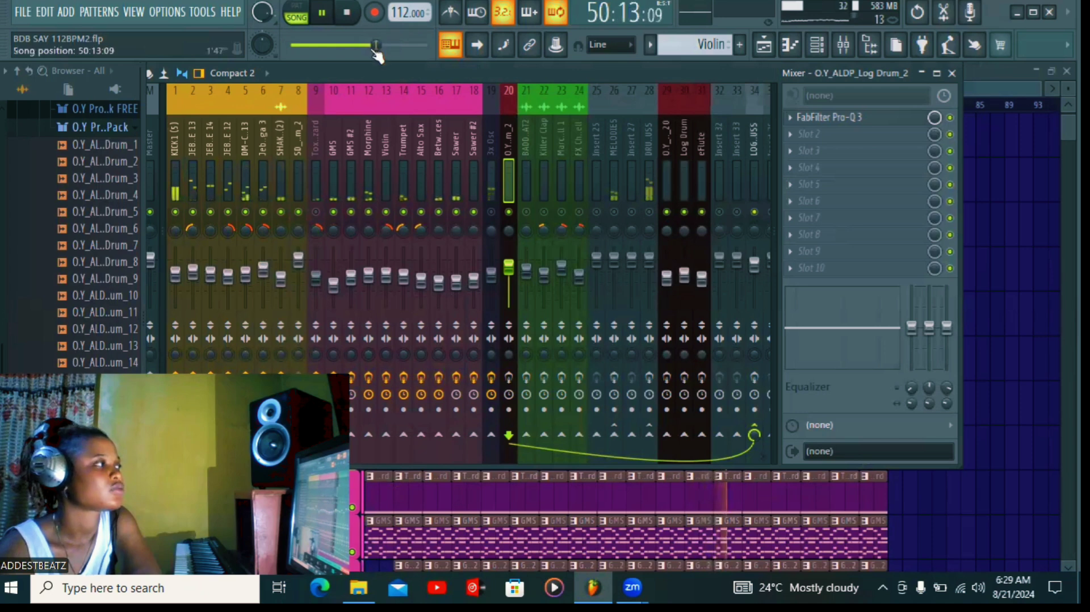
- Clear the mixer and EQ windows from the playlist and select bars 25 to 40 so the log drum section loops
click(952, 74)
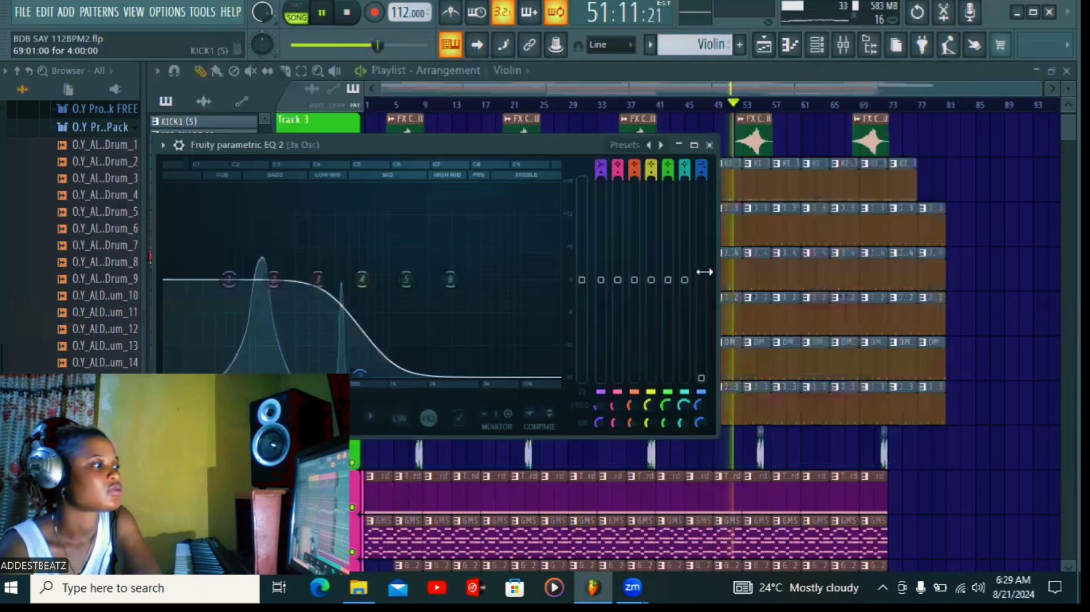
click(722, 140)
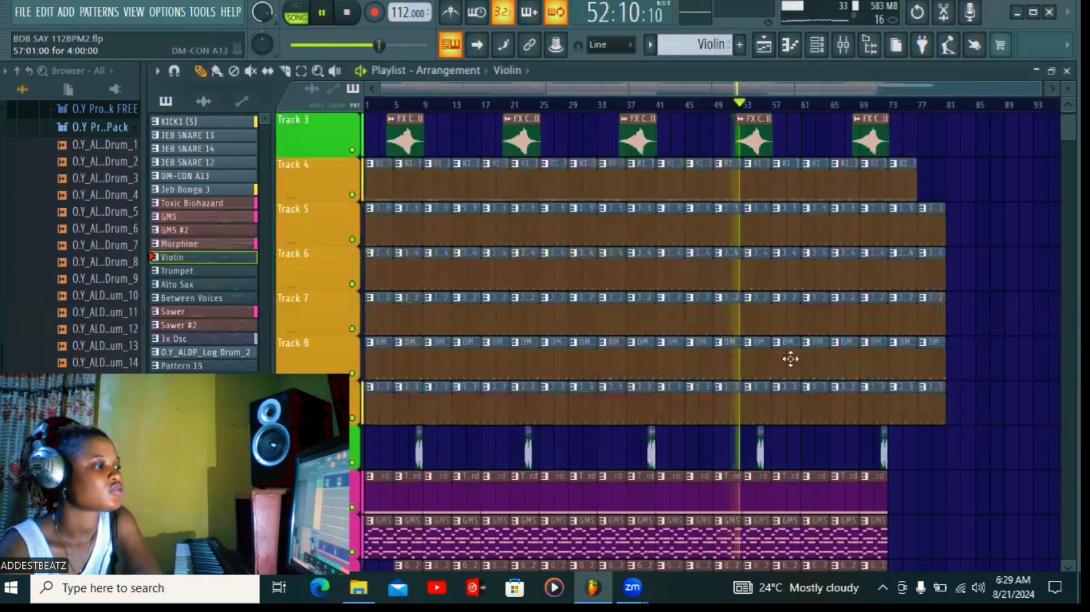
scroll(791, 357, down, 10)
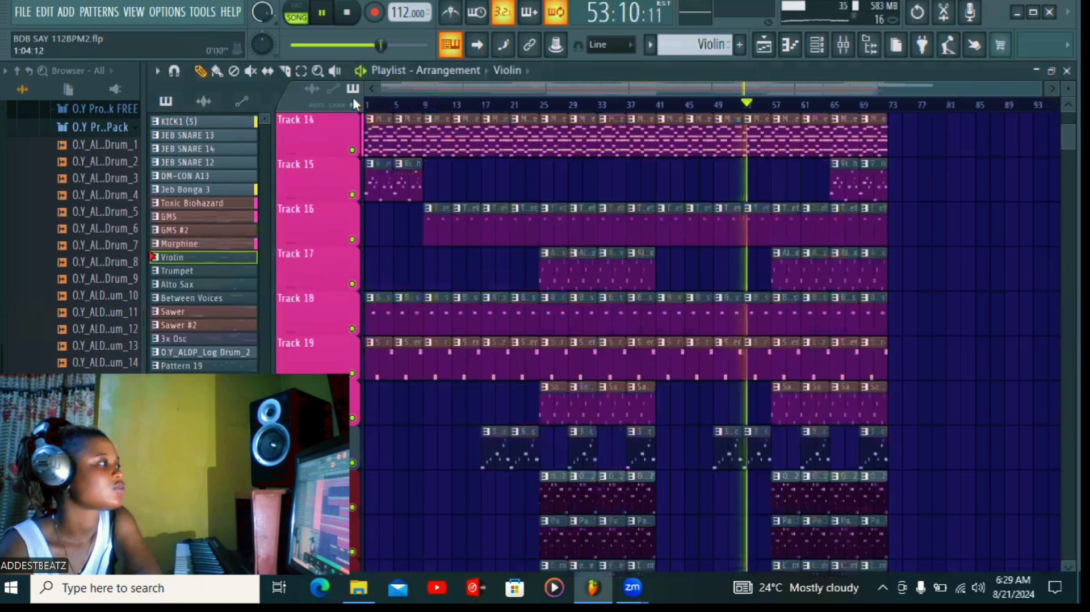
click(302, 71)
drag(543, 108, 656, 108)
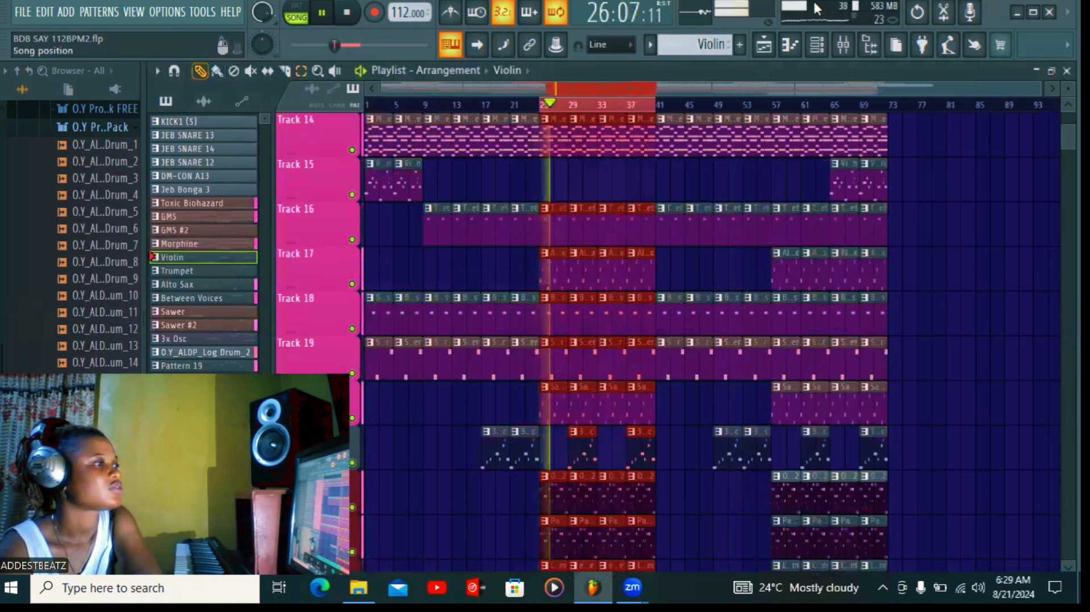
- Mute the eFlute and Log Drum tracks, listen to the remaining log drums, and check the effect chains of tracks 20 and 30
click(844, 46)
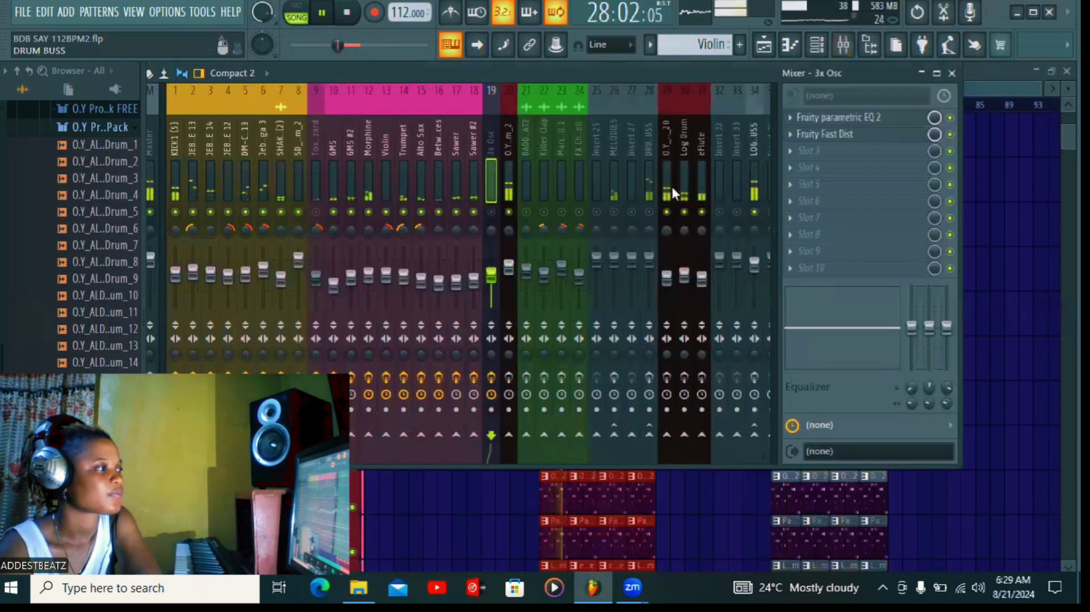
click(701, 212)
click(684, 212)
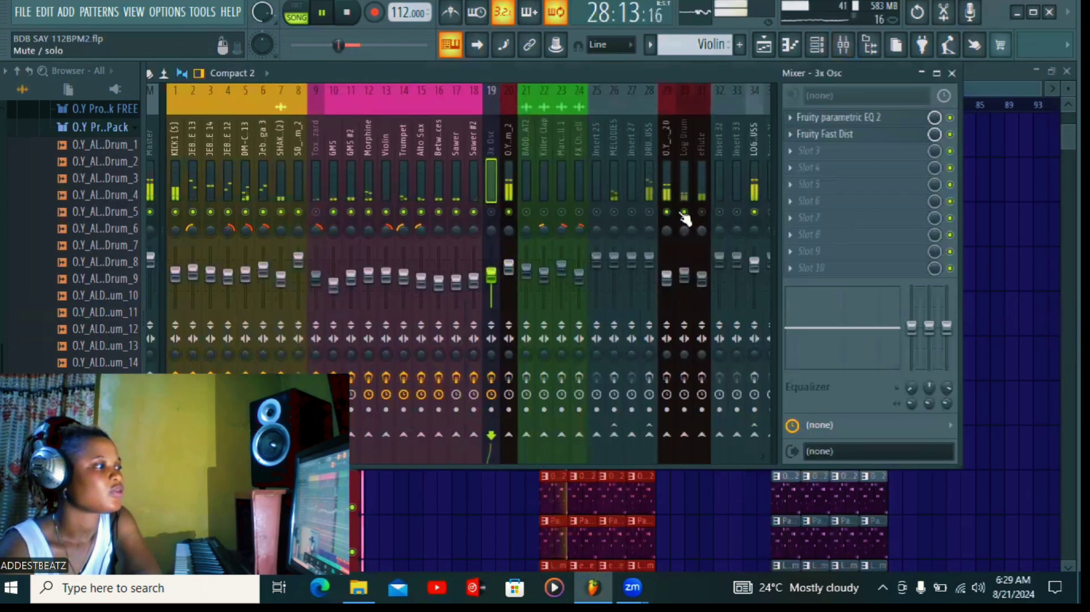
click(503, 137)
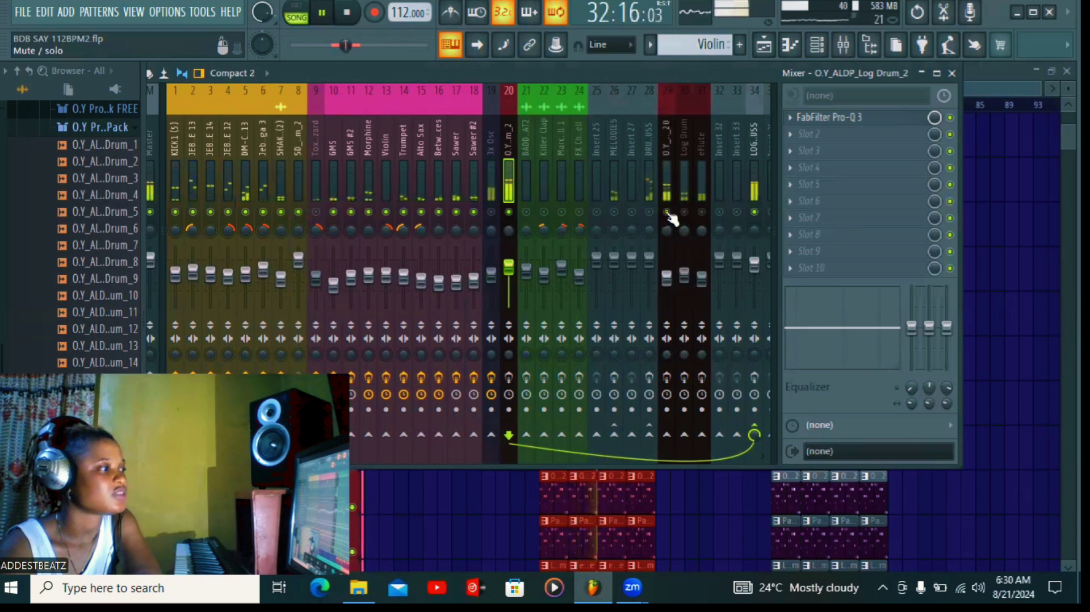
click(686, 132)
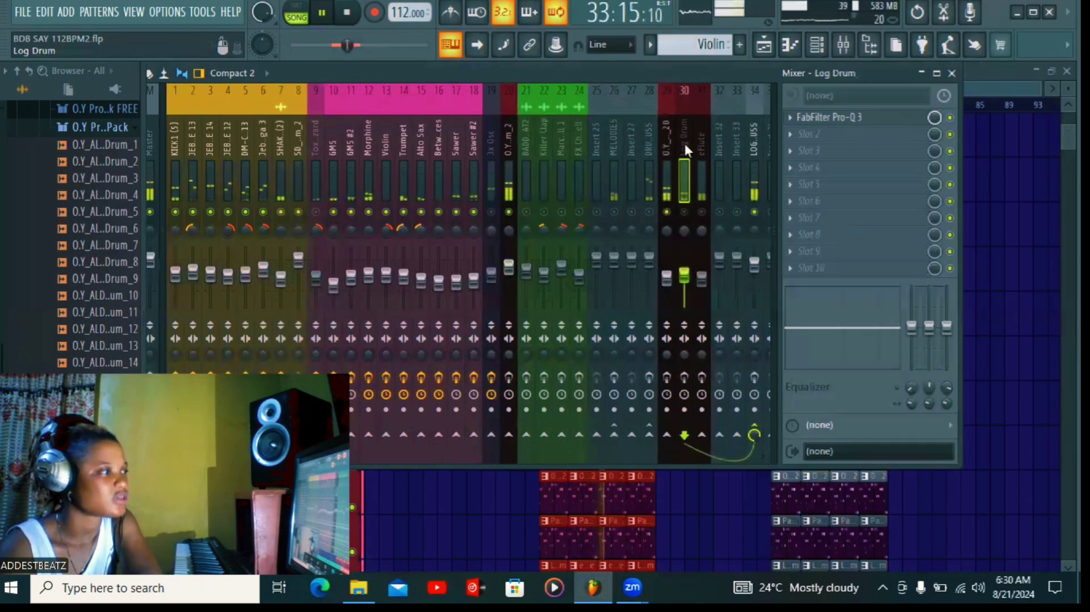
click(952, 73)
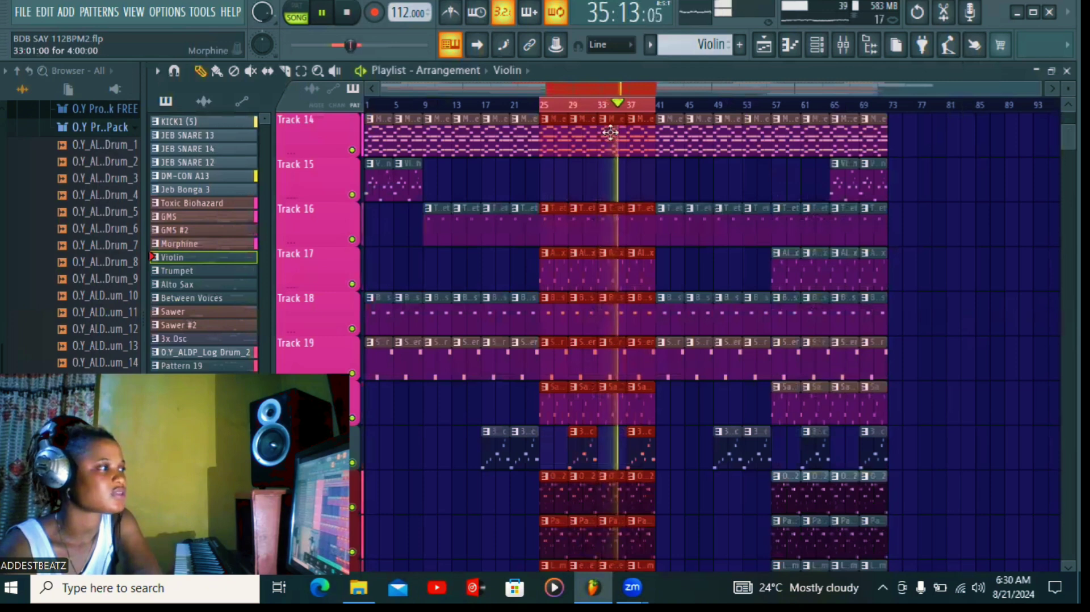
- Re-enable the effect slots on log drum tracks 20, 29, 30, 31 and the LOG DRUM BUSS, and unmute tracks 30 and 31
click(842, 45)
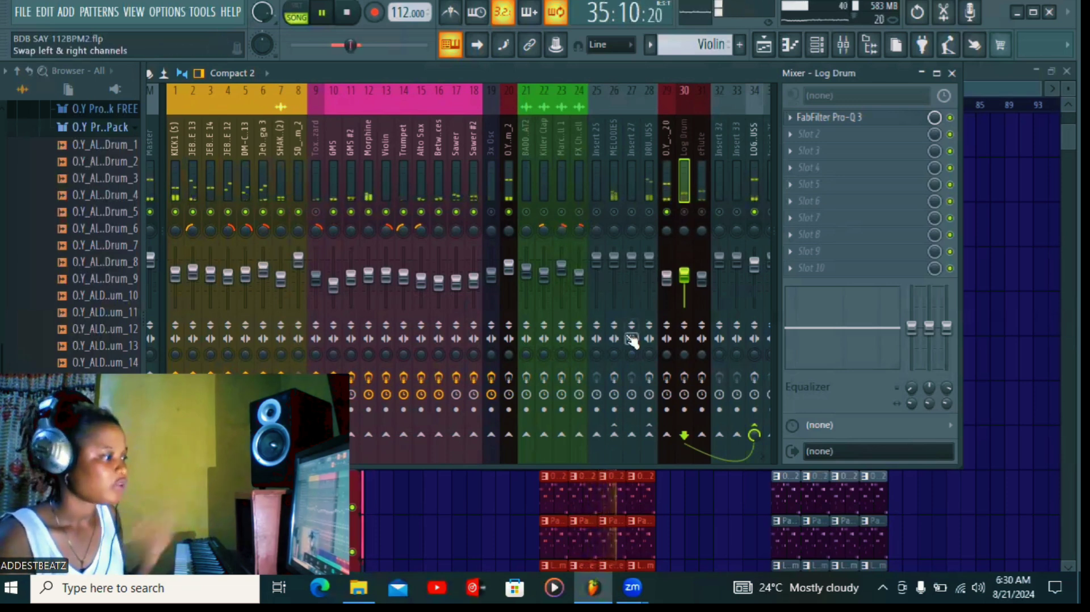
click(672, 381)
click(686, 379)
click(704, 378)
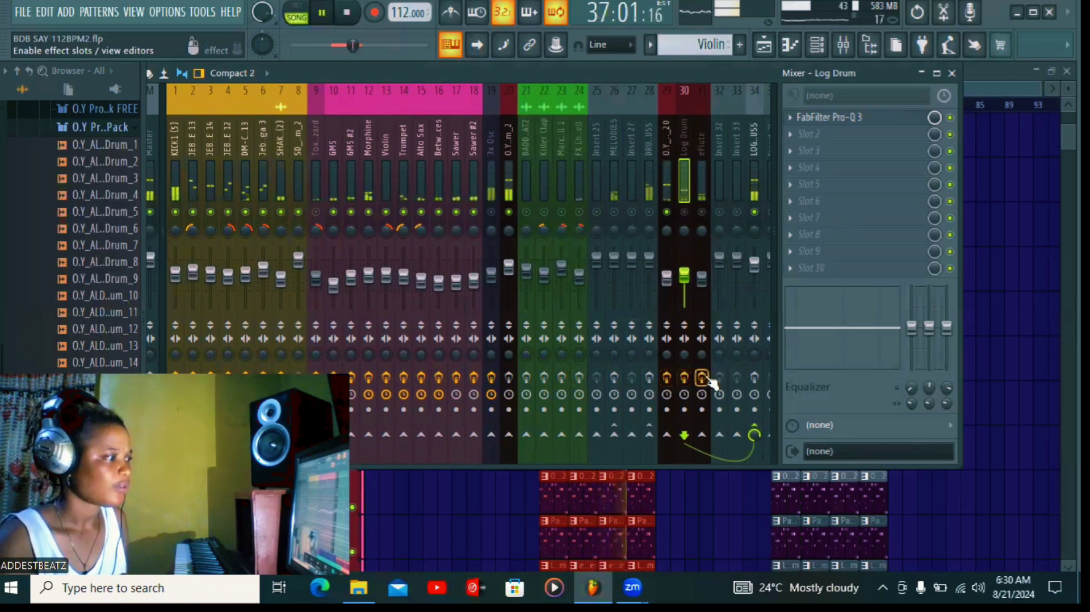
click(702, 212)
click(685, 213)
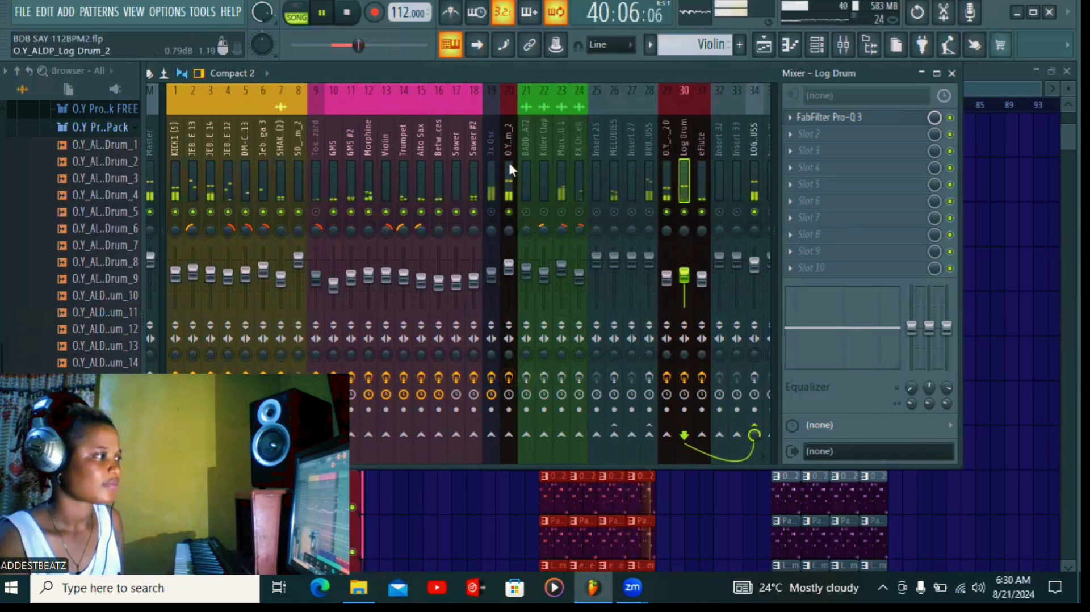
click(506, 127)
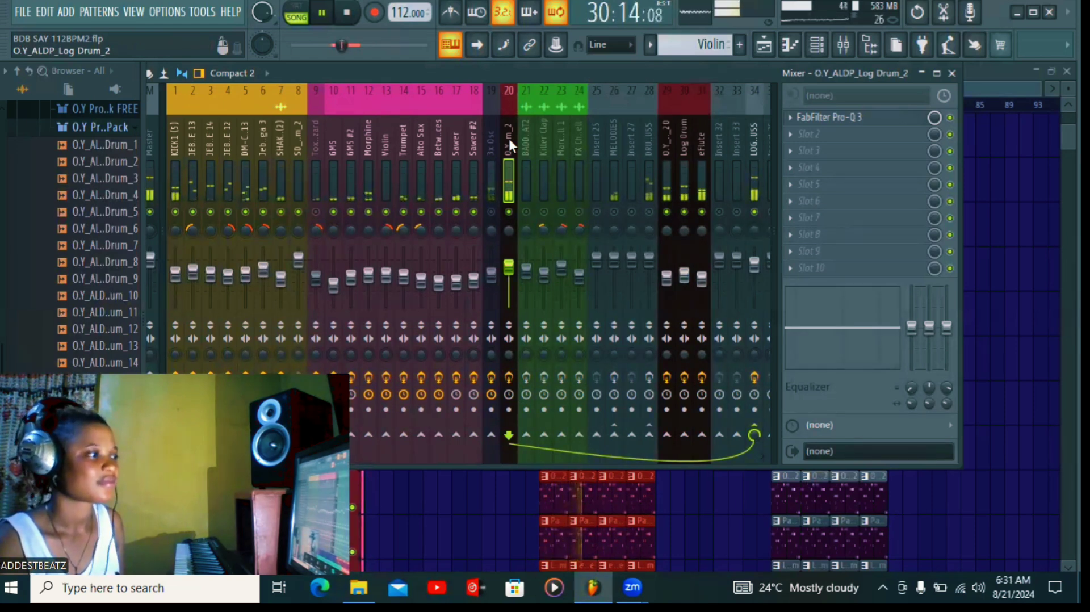
- Mute the LOG DRUM BUSS and unmute mixer tracks 22, 23, 24 and 25
click(754, 212)
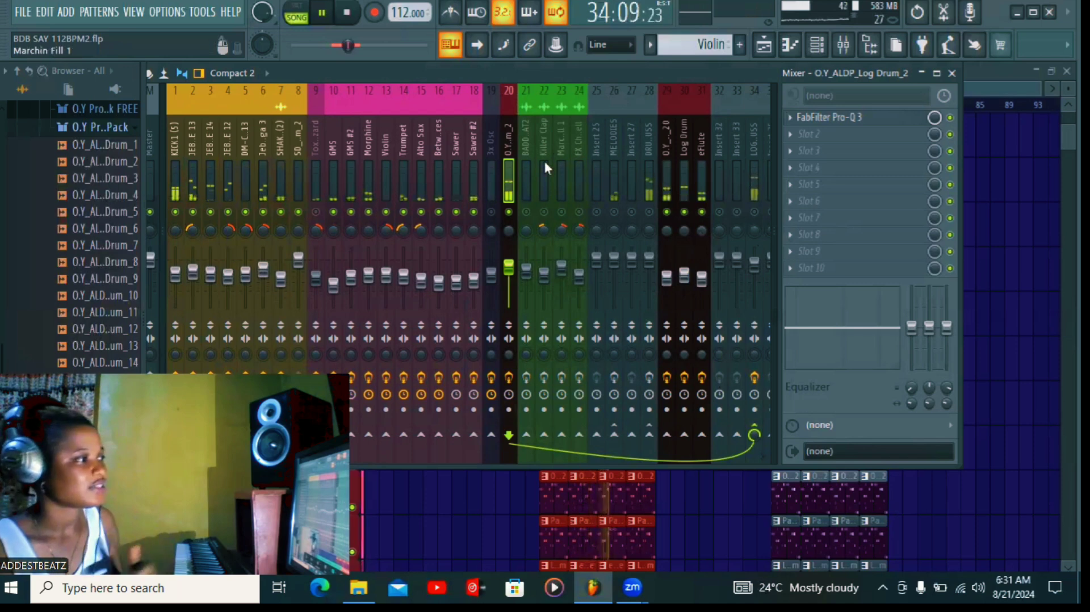
click(545, 212)
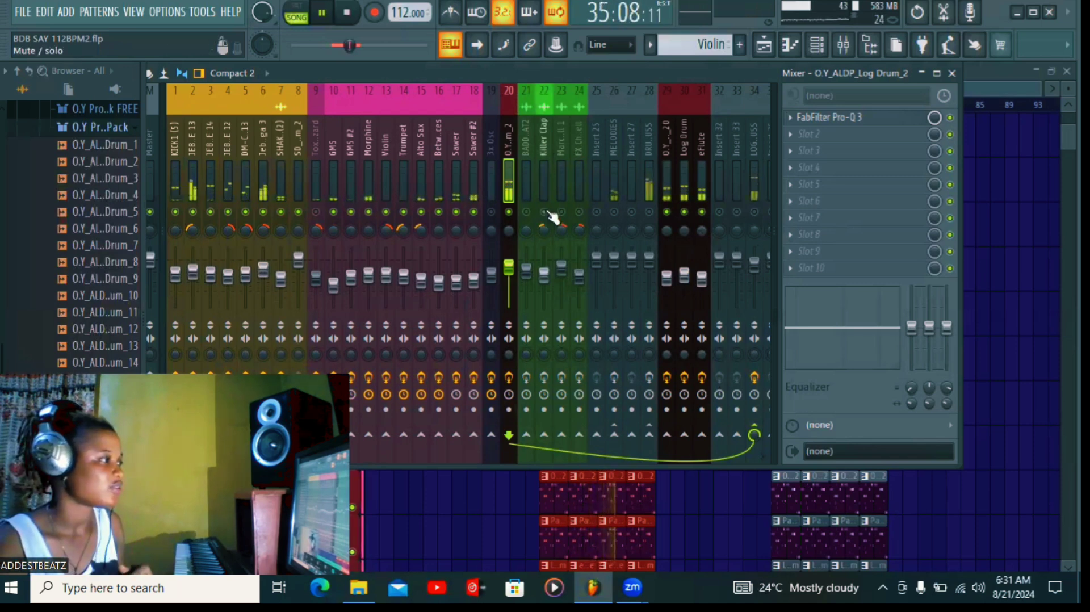
click(562, 213)
click(579, 213)
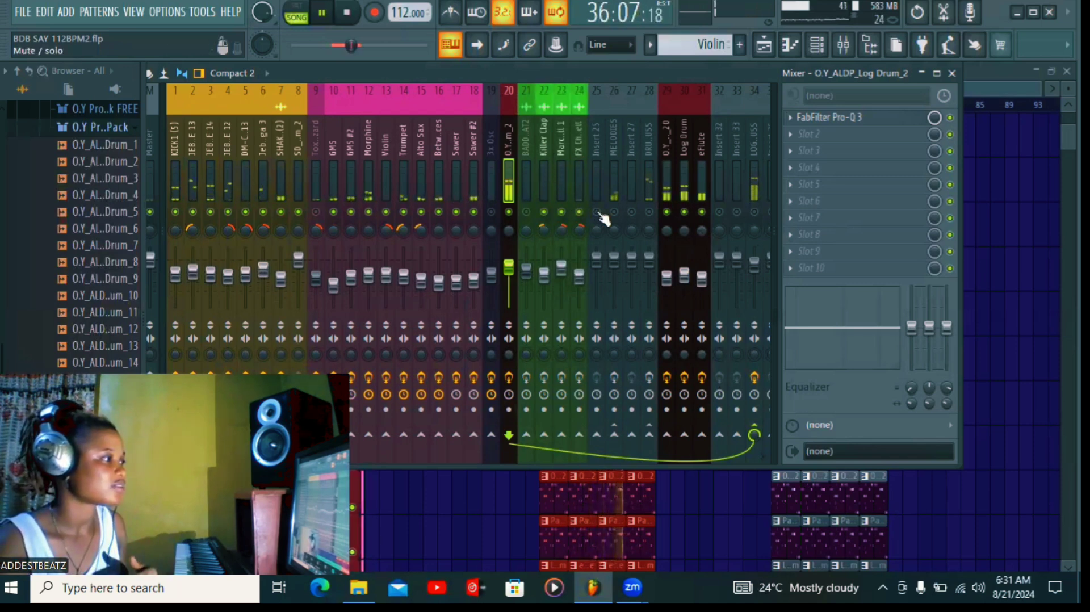
click(596, 212)
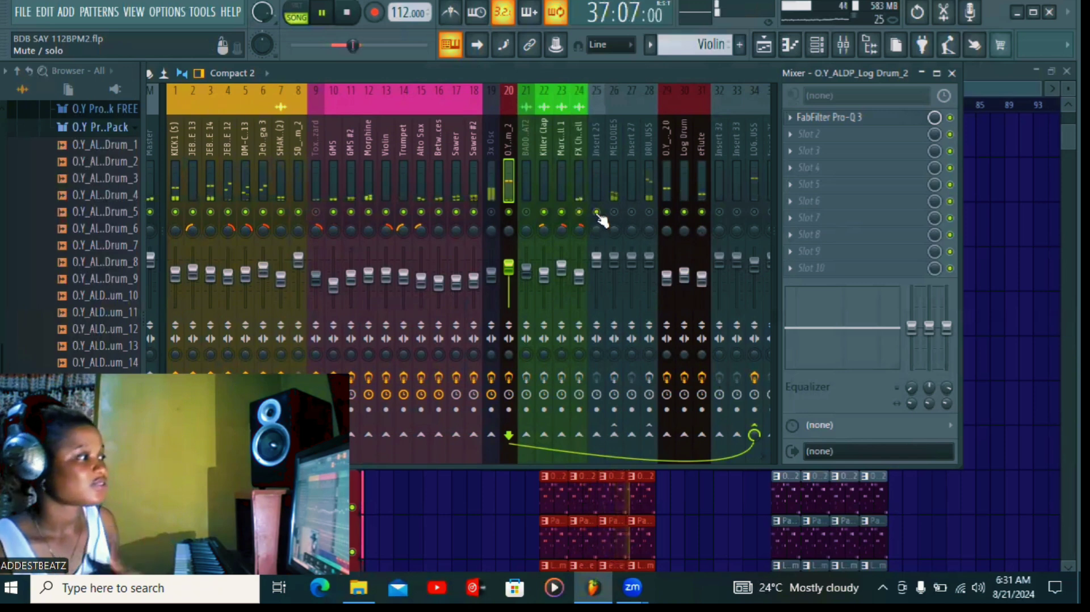
- Load the compressor preset in Fruity Fast Dist on the MELODIES bus and close the plugin
click(614, 122)
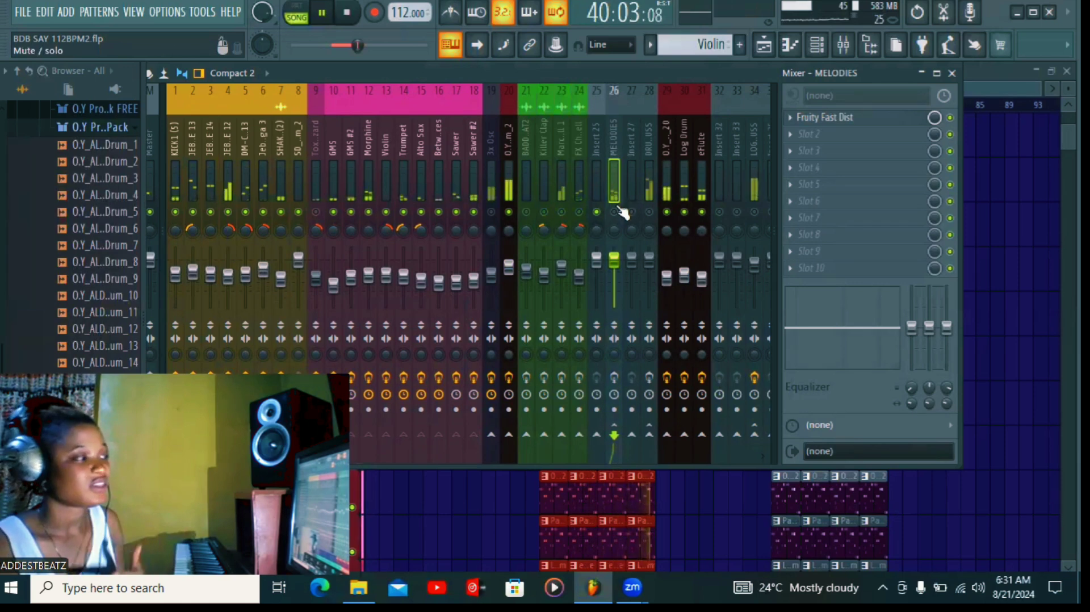
click(839, 119)
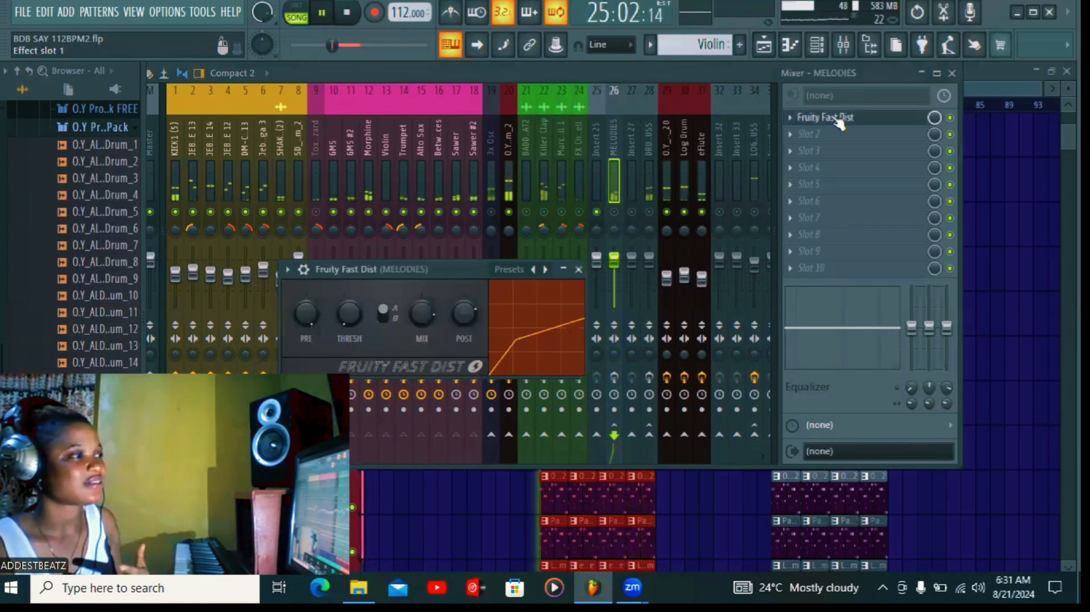
click(514, 270)
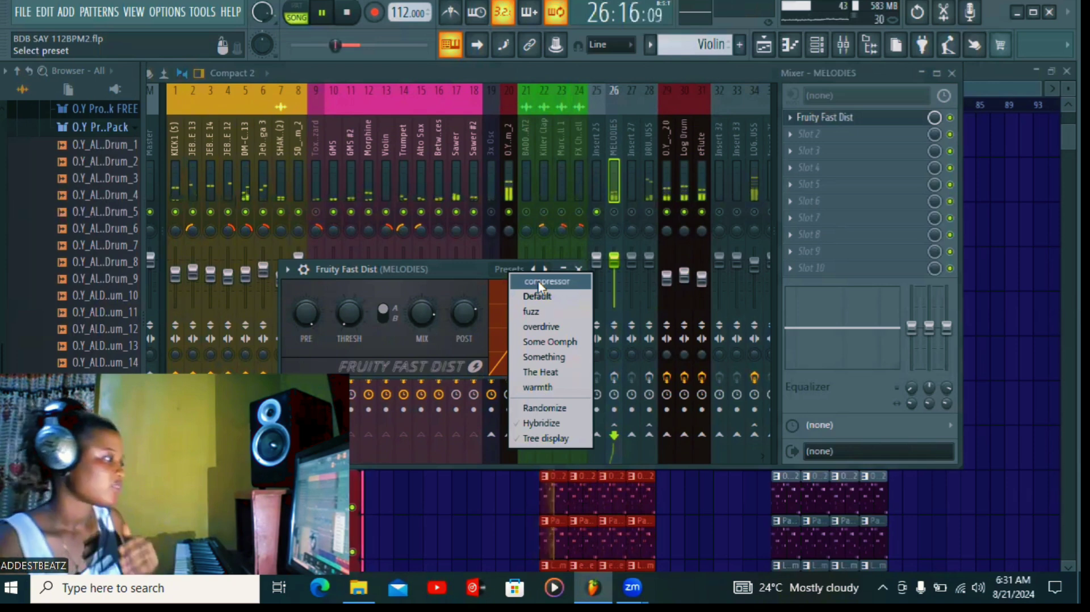
click(538, 281)
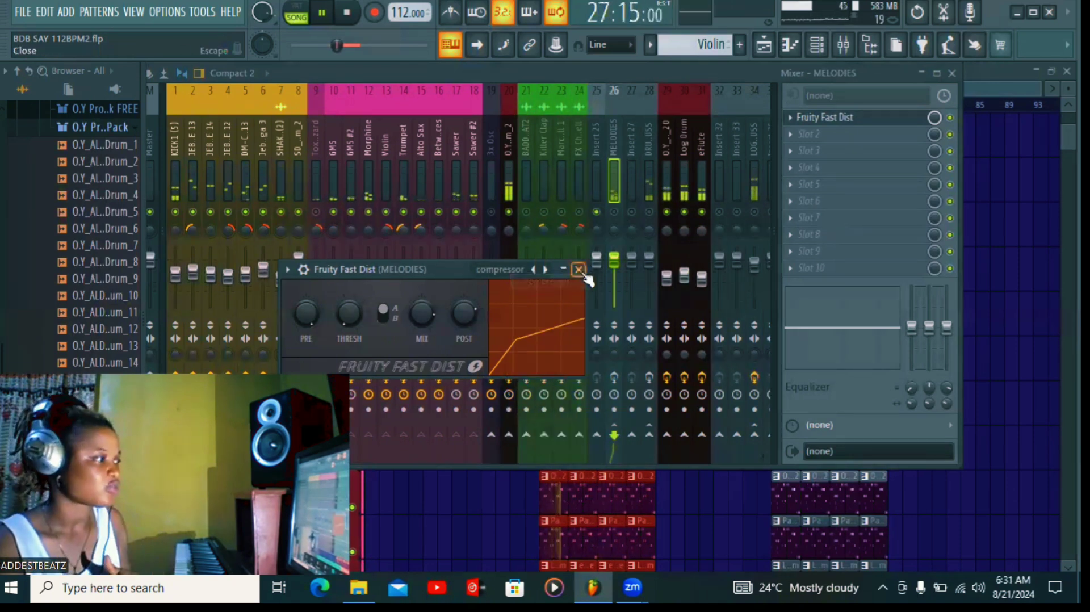
click(579, 268)
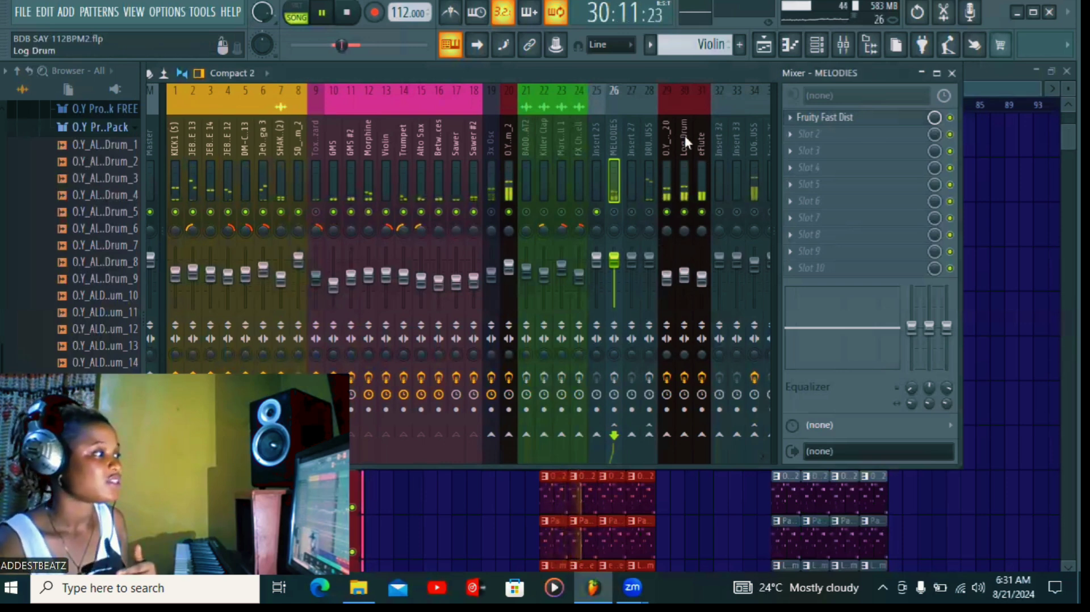
- Examine the SSLComp Stereo settings on the DRUM BUSS and check the drum tracks Jeb Bonga 3 and KICK1 (5) that feed it
click(652, 136)
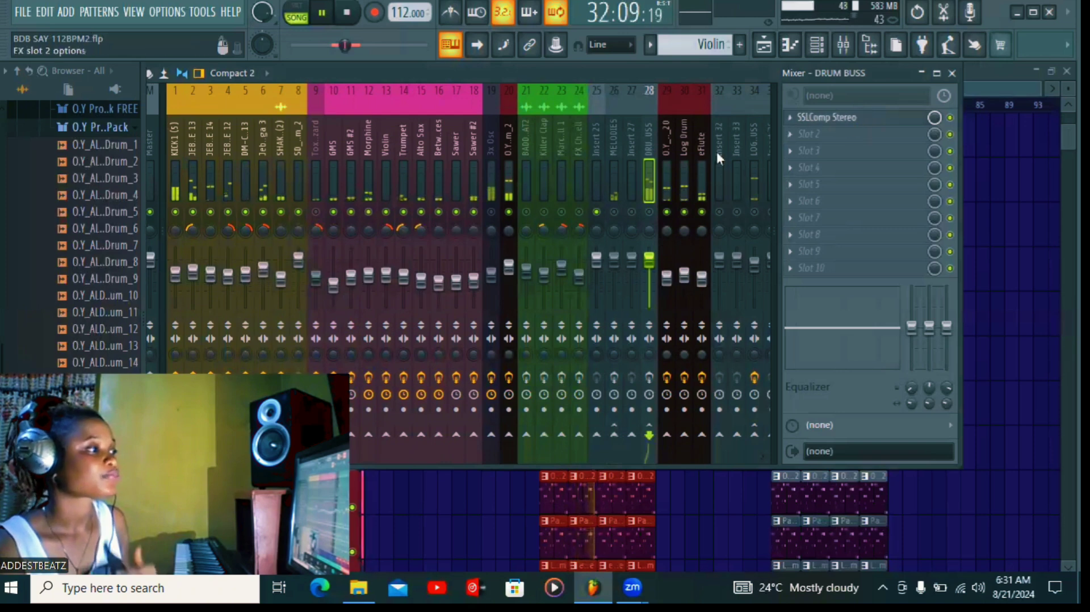
click(826, 117)
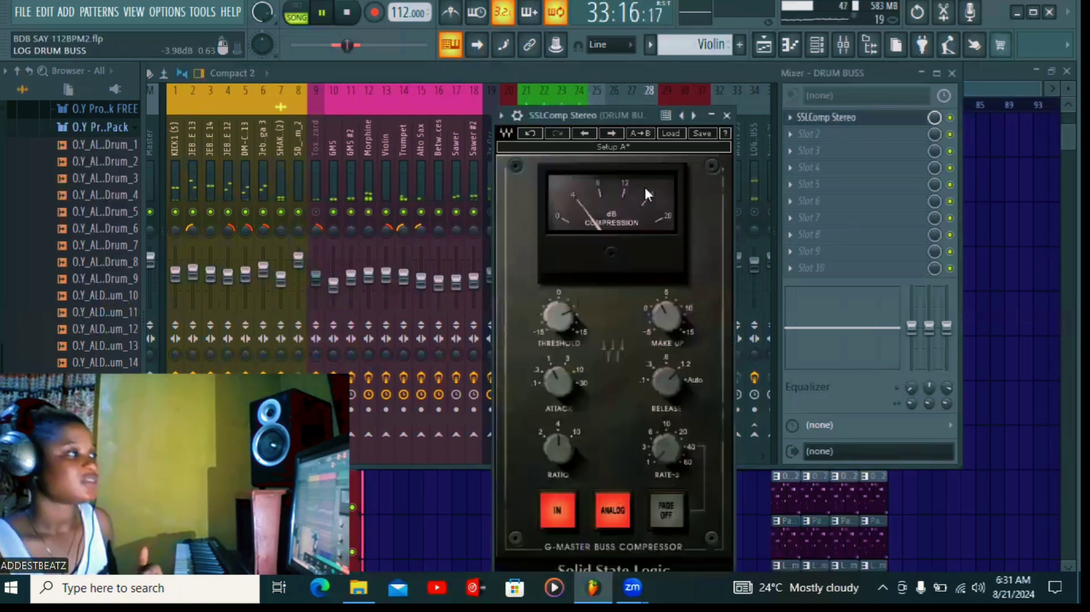
click(728, 115)
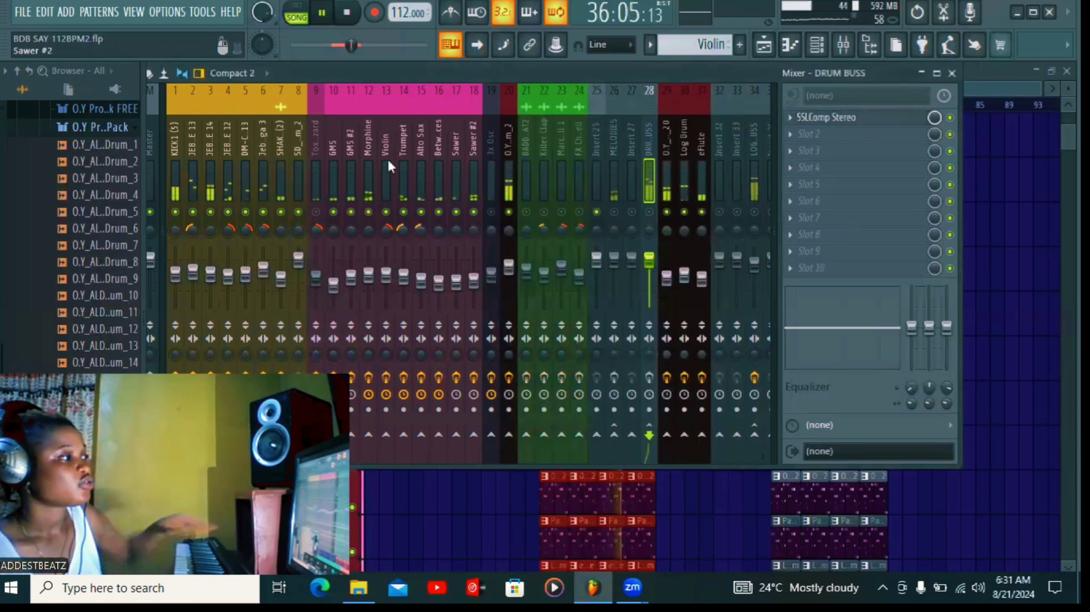
click(260, 132)
click(174, 142)
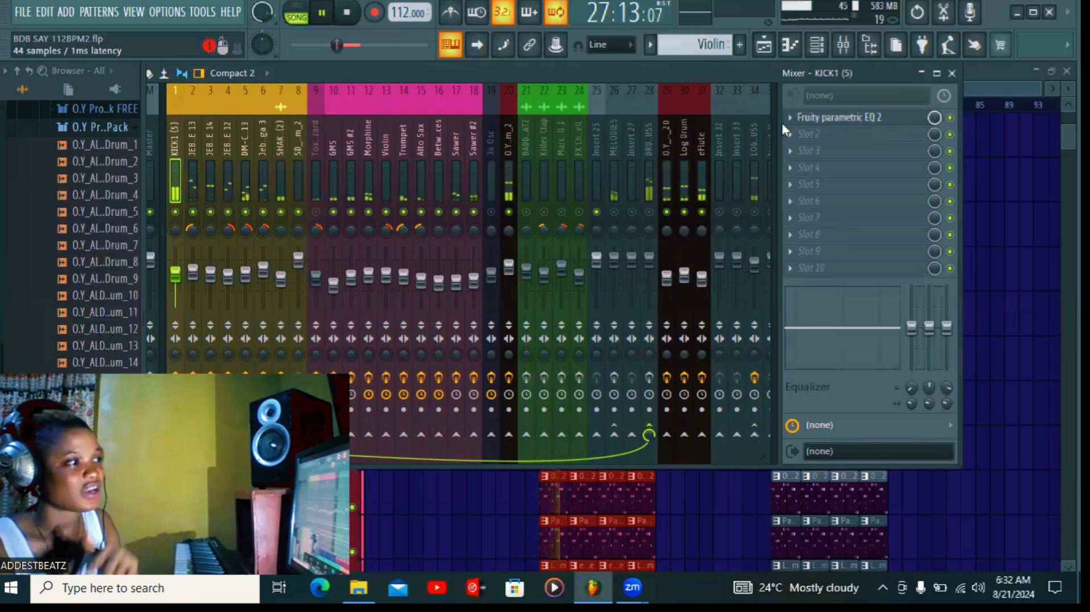
click(650, 134)
click(823, 119)
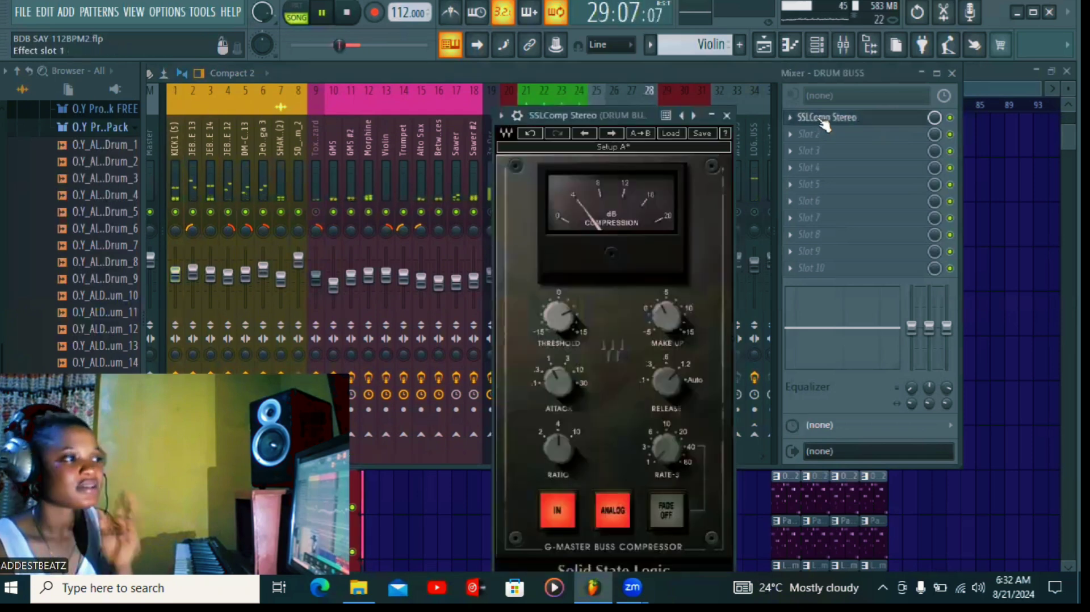
click(728, 117)
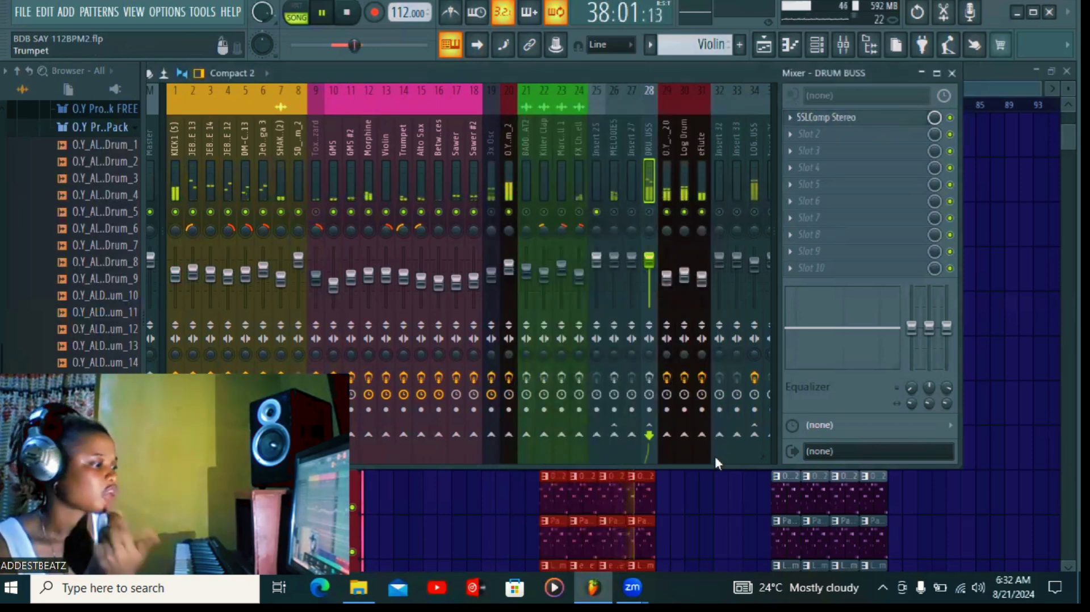
- Open FabFilter Pro-Q 3 on the LOG DRUM BUSS to examine its EQ curve, and close it
scroll(762, 451, right, 4)
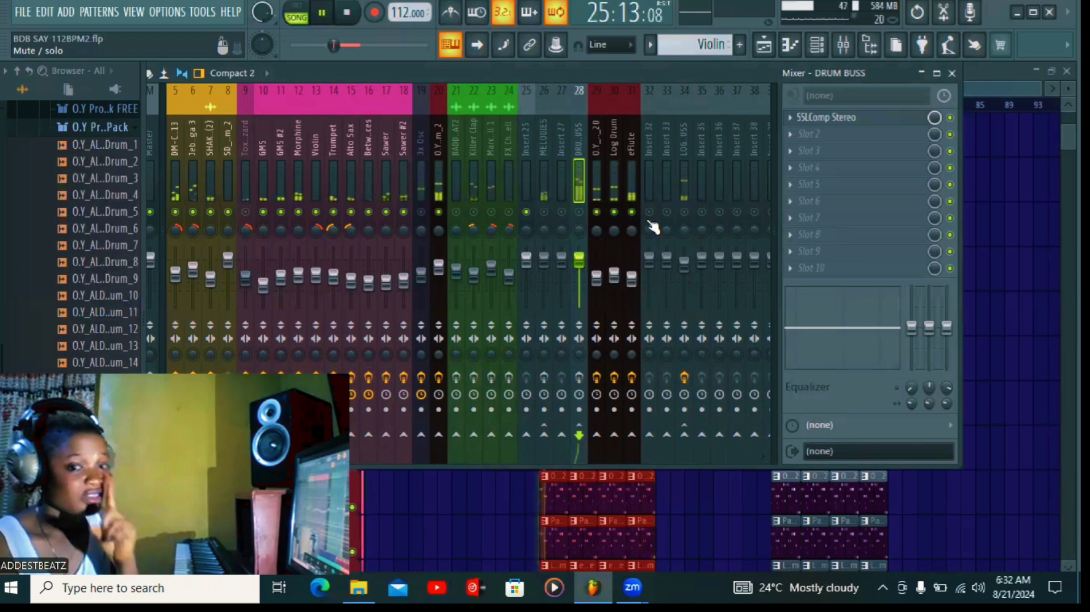
click(686, 144)
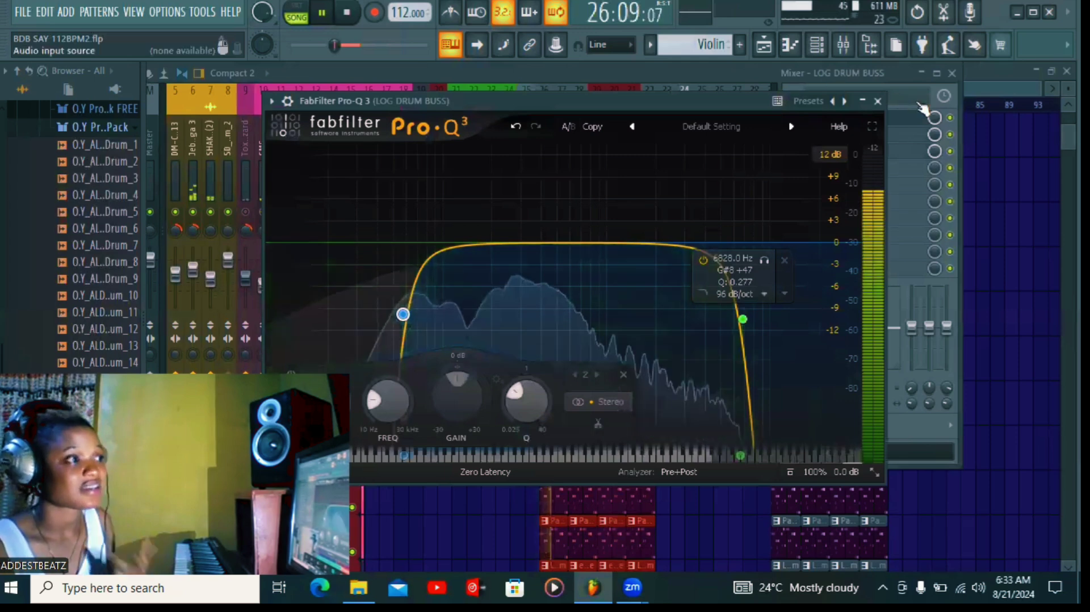
click(878, 102)
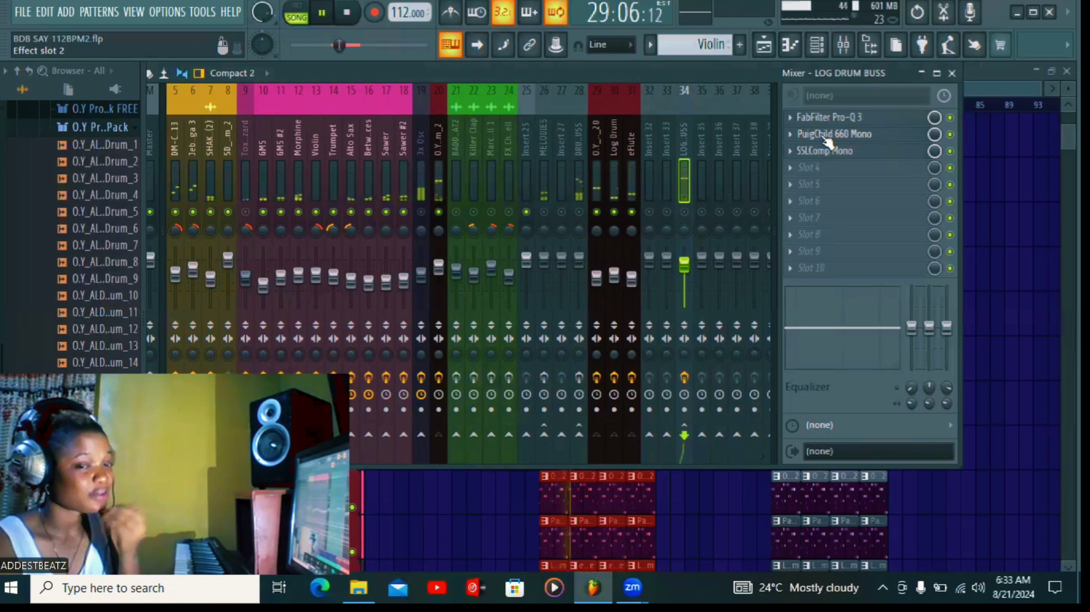
- Examine the PuigChild 660 Mono and SSLComp Mono compressor settings on the LOG DRUM BUSS
click(824, 138)
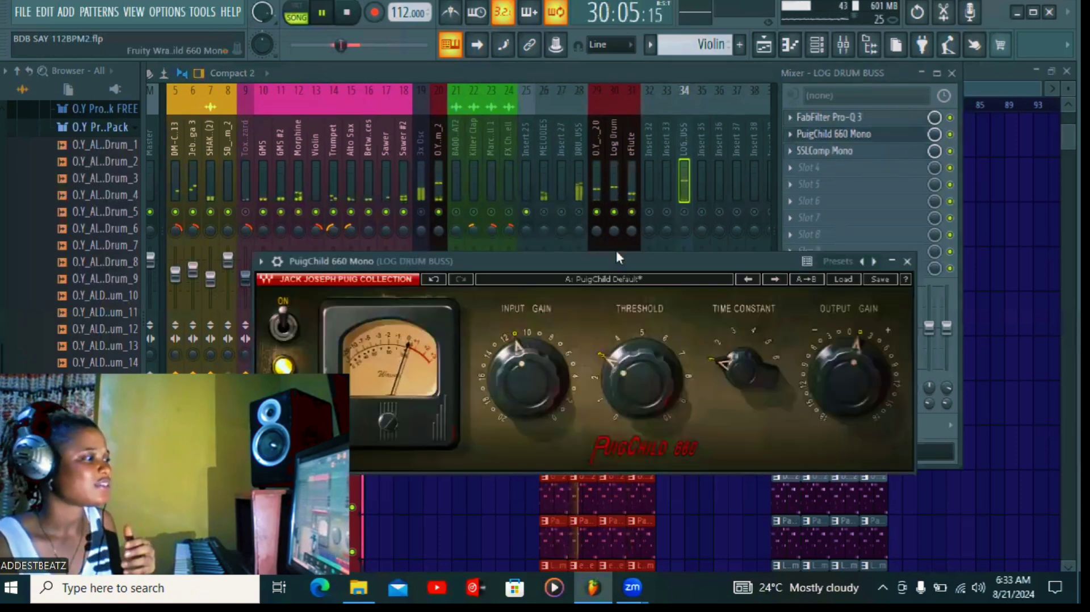
drag(618, 258, 574, 162)
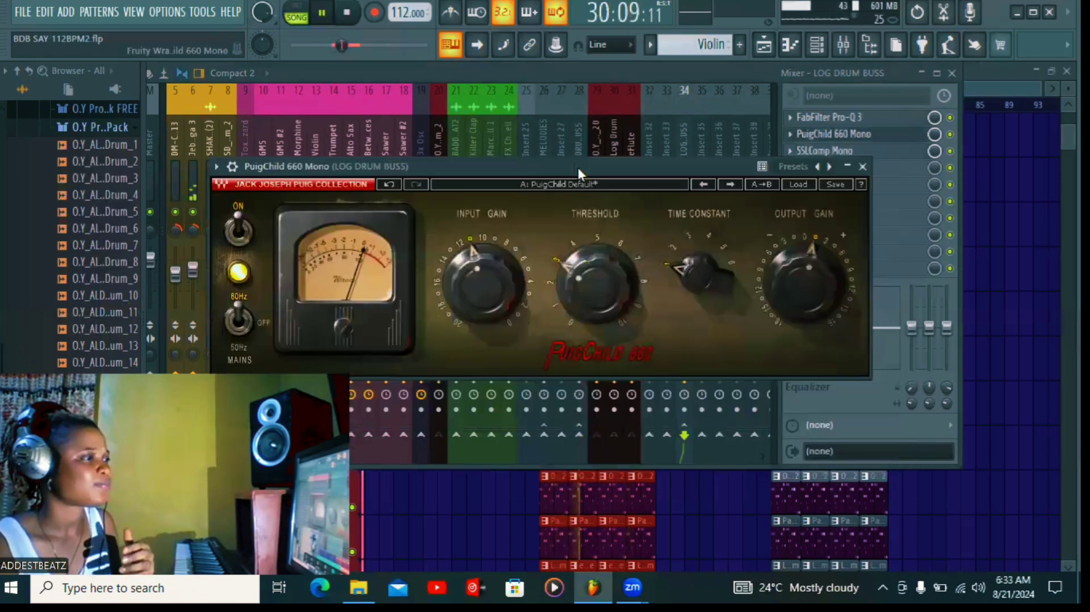
click(863, 166)
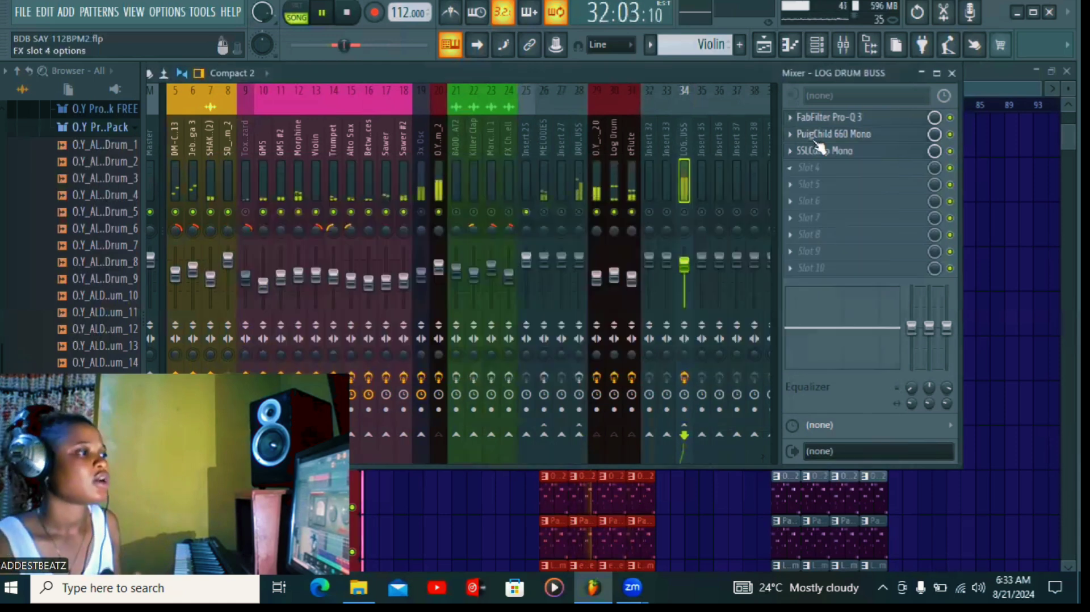
click(824, 150)
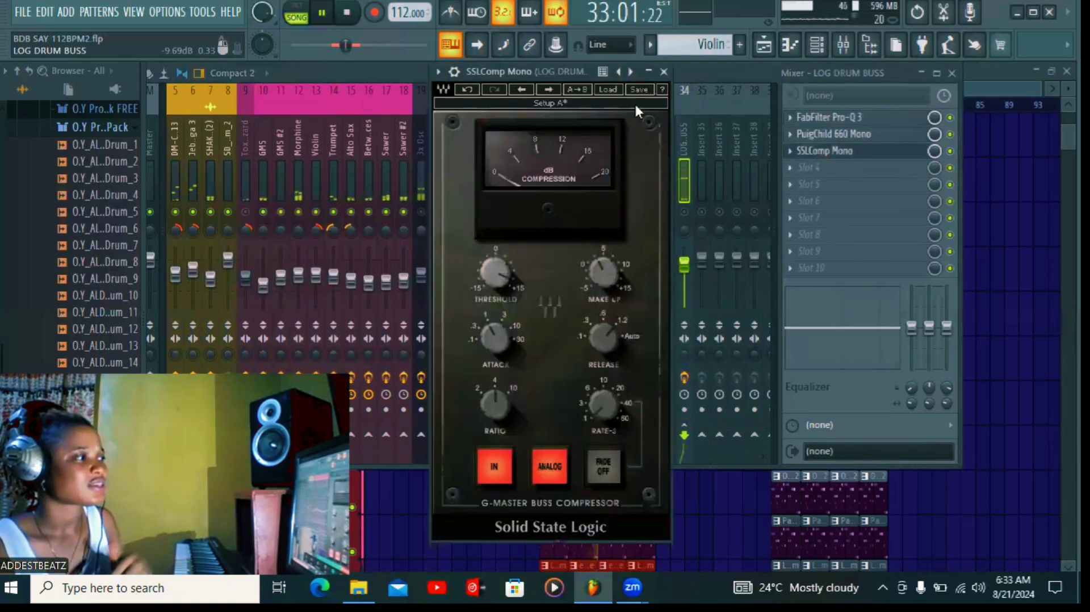
click(663, 72)
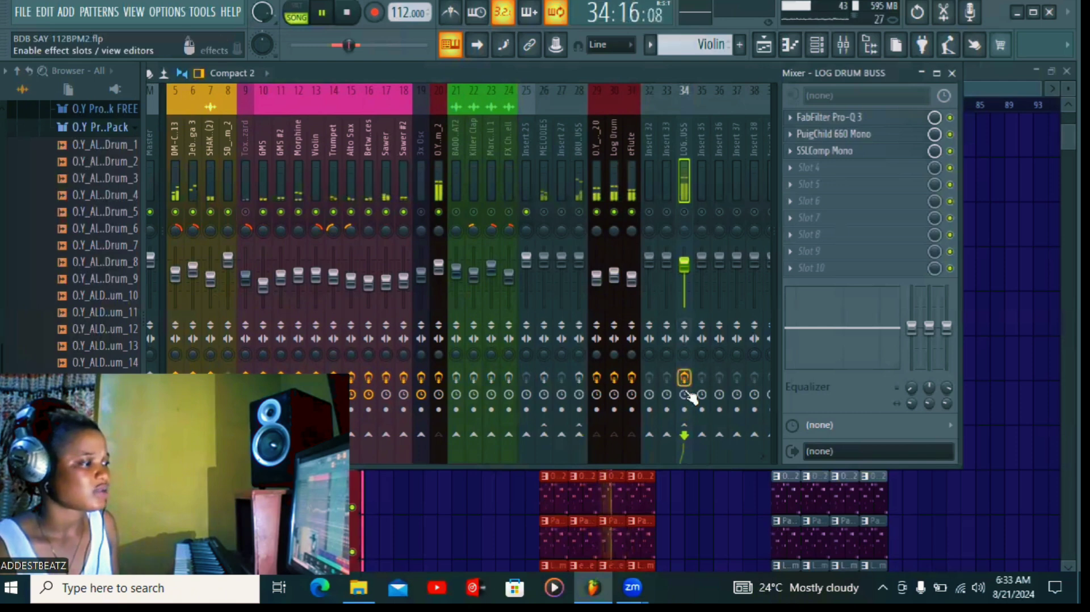
- Unmute the LOG DRUM BUSS to hear its processing, mute it again, and reposition the mixer window
click(685, 211)
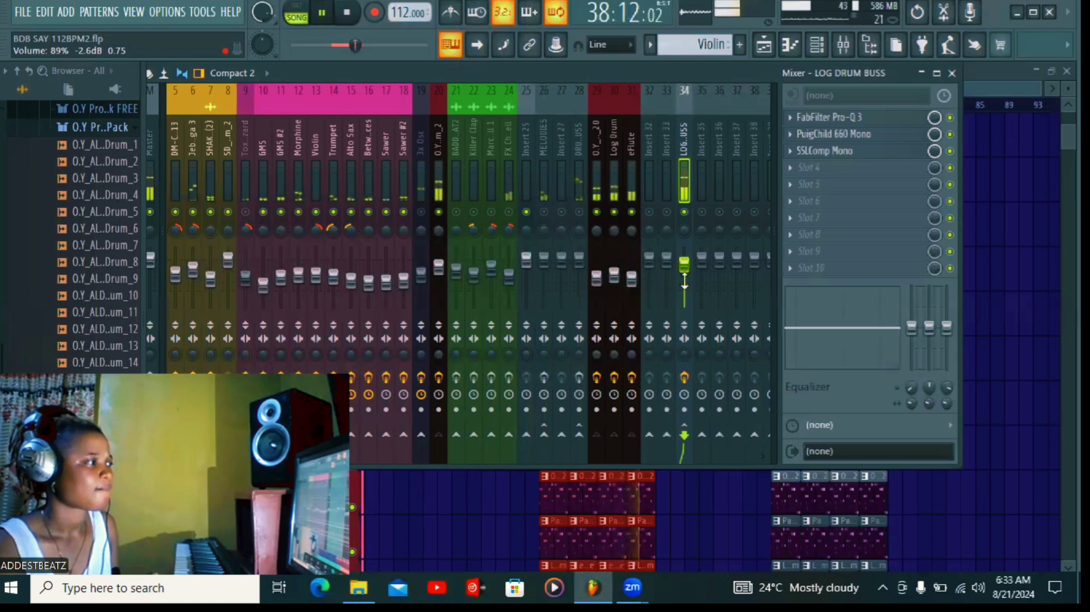
click(684, 212)
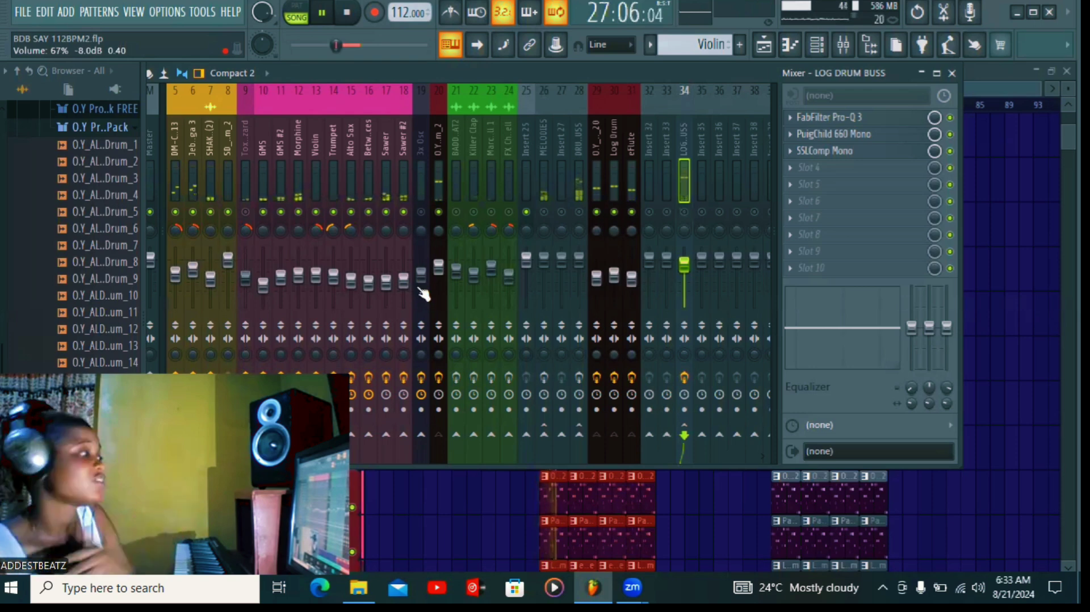
drag(363, 66, 400, 72)
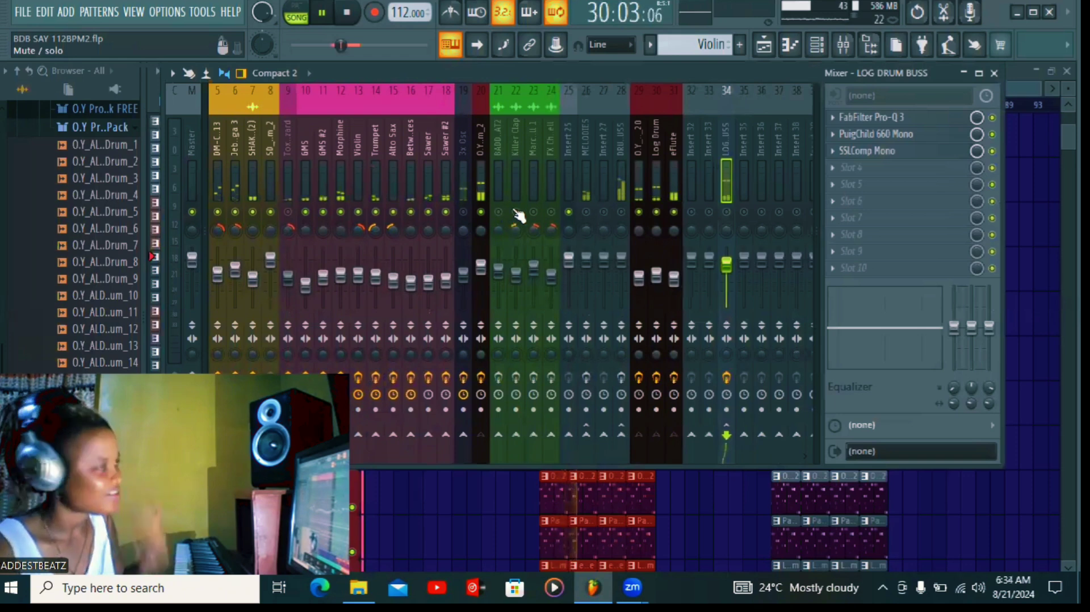
- Unmute the Toxic Biohazard track, tracks 21 to 24 in the green group, and the 3x Osc track in the mixer
click(288, 212)
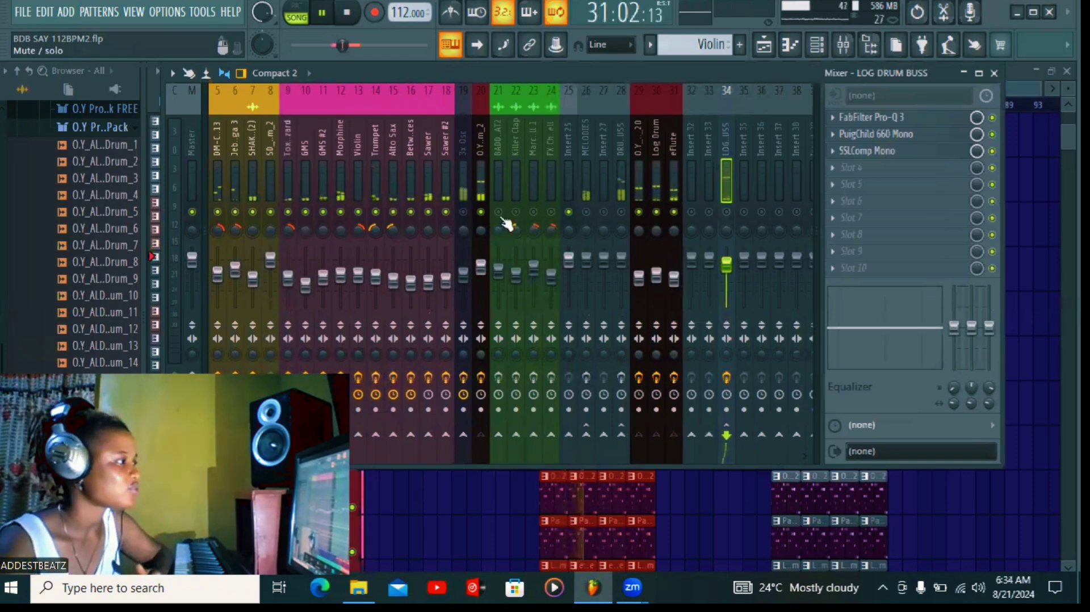
click(498, 212)
click(515, 212)
click(534, 212)
click(551, 212)
click(569, 211)
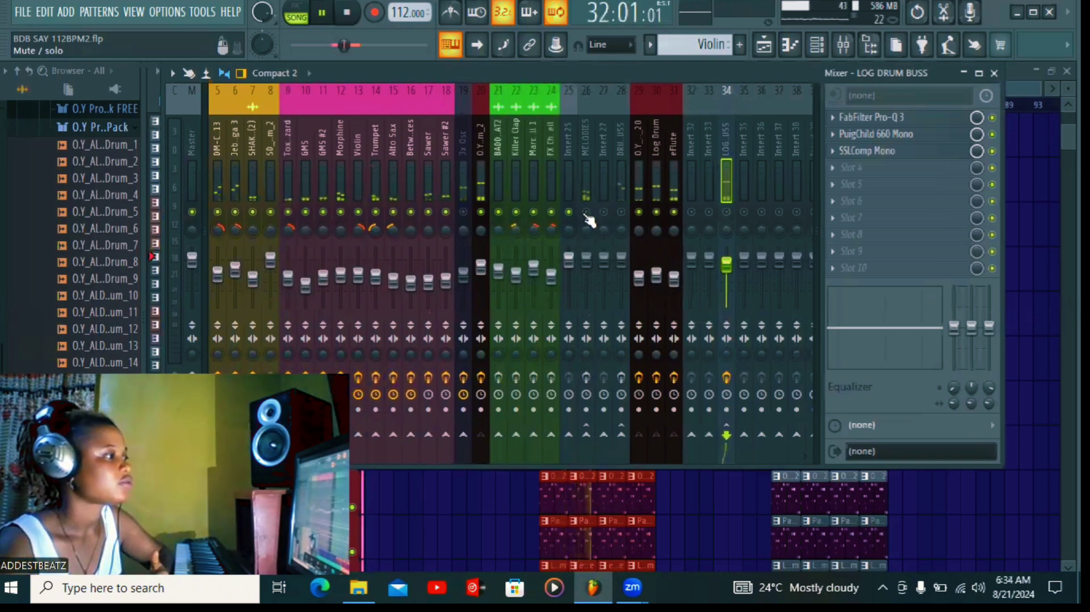
click(464, 211)
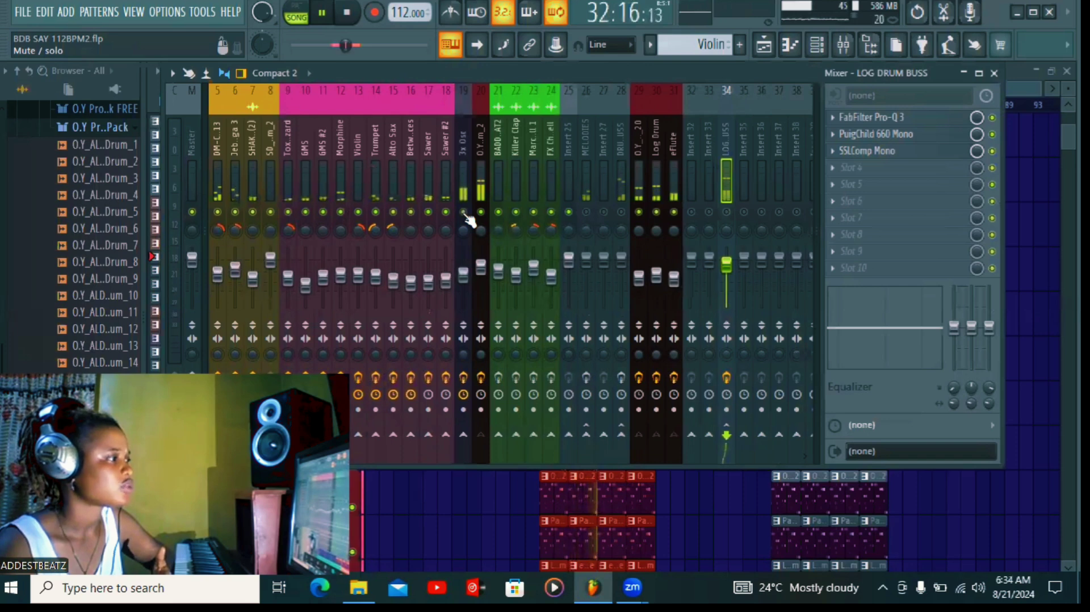
- Unmute the DRUM BUSS, MELODIES and LOG DRUM BUSS tracks along with Inserts 27, 32 and 33
click(621, 211)
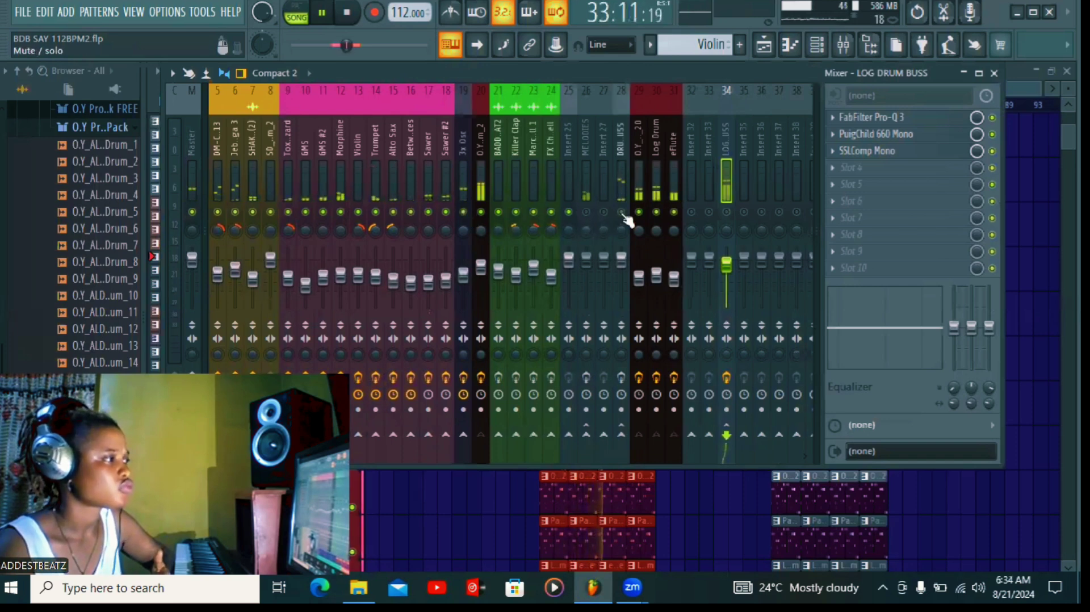
click(586, 212)
click(604, 212)
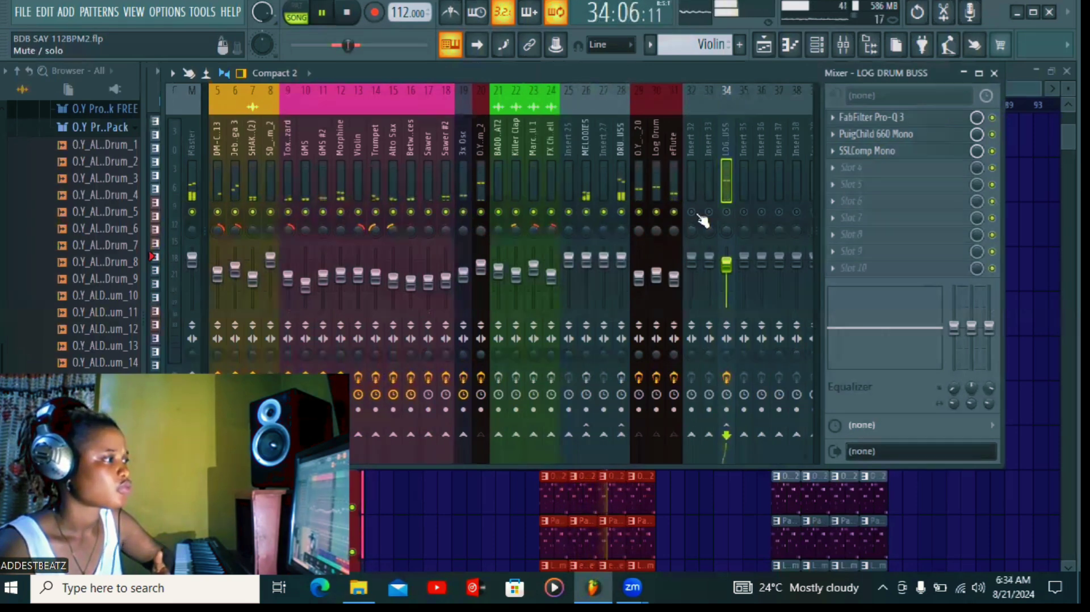
click(726, 212)
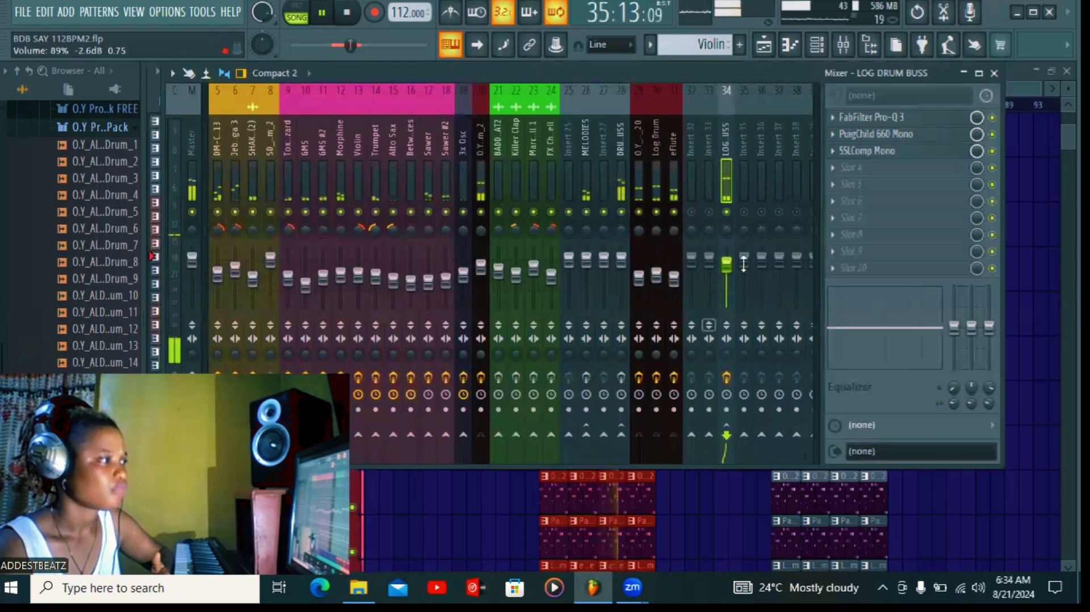
click(691, 212)
click(709, 212)
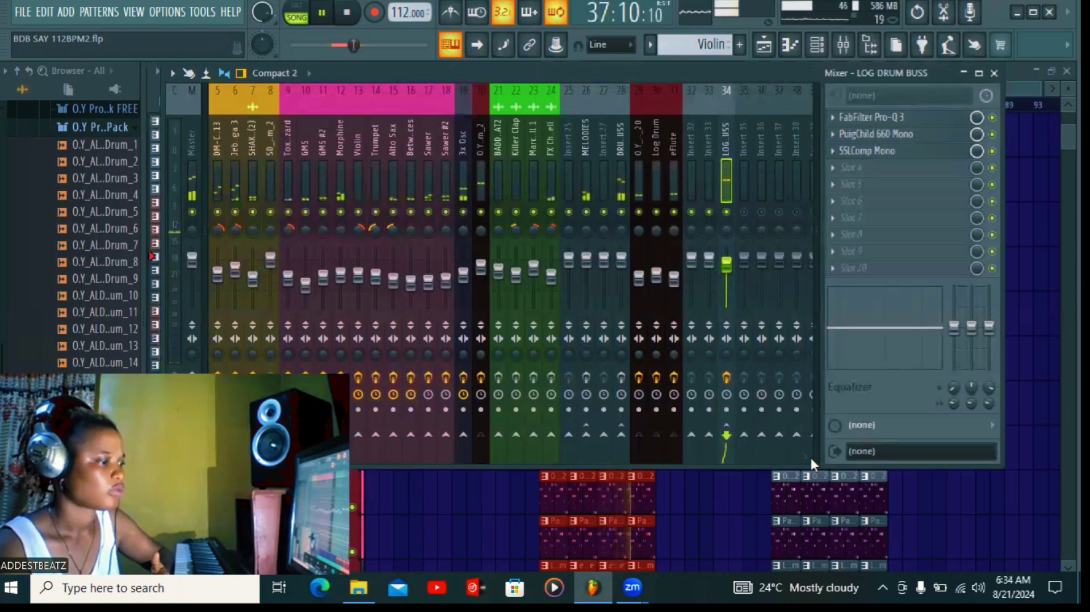
- Play the full mix from the start of the song with all mixer tracks in view, and pause playback
scroll(807, 458, right, 5)
scroll(807, 457, right, 6)
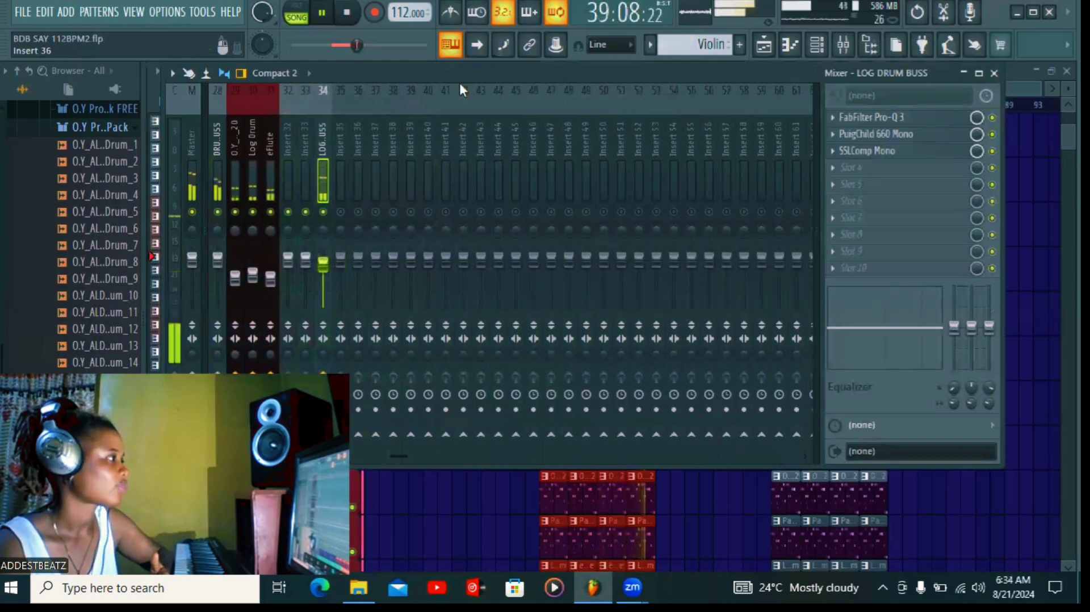
drag(459, 81, 716, 100)
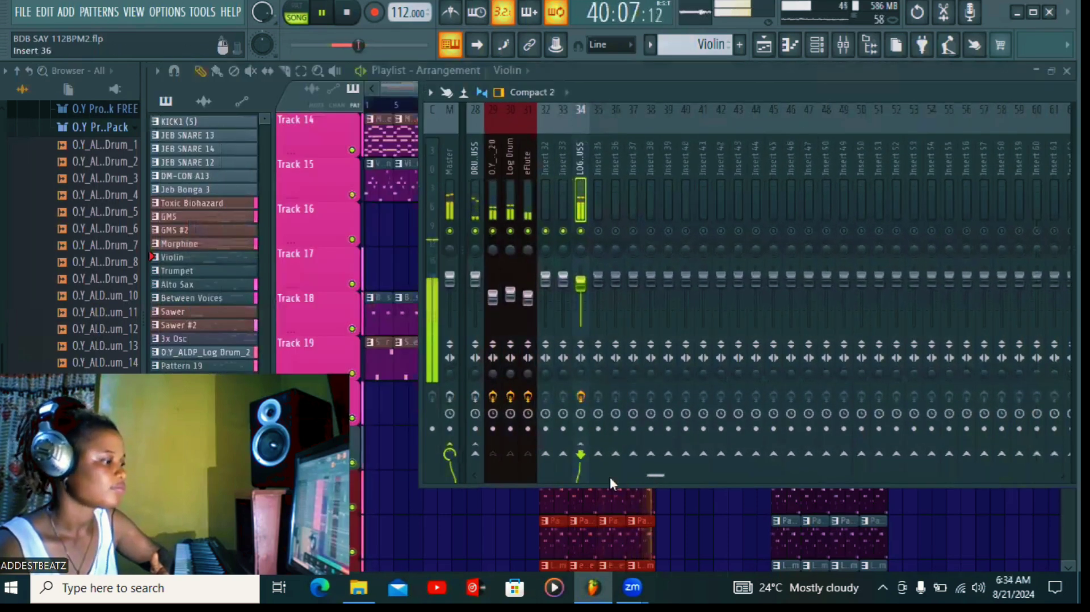
drag(609, 475, 466, 481)
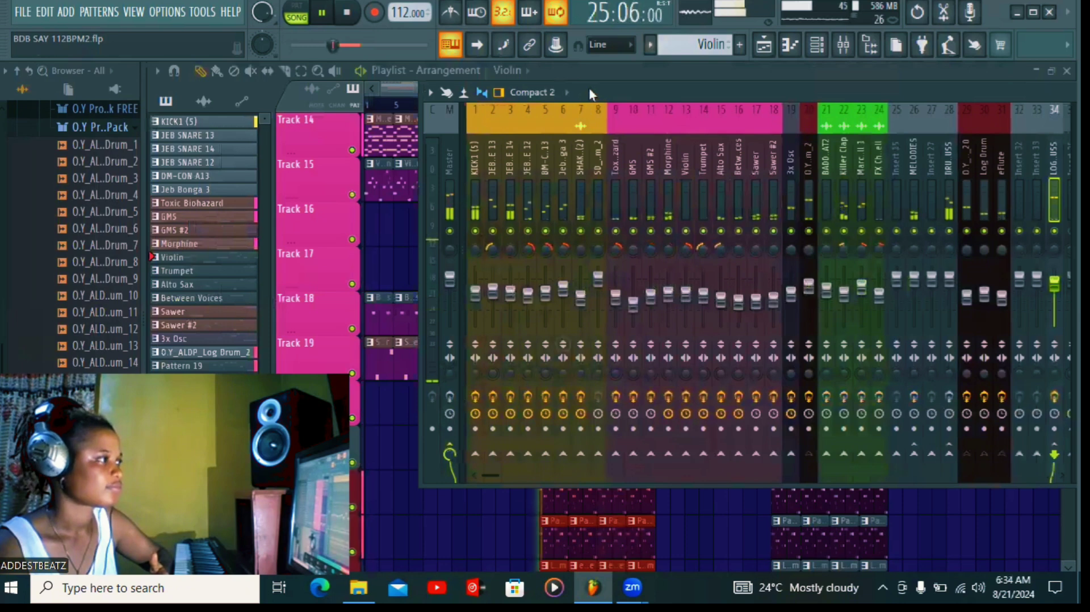
drag(588, 86, 448, 47)
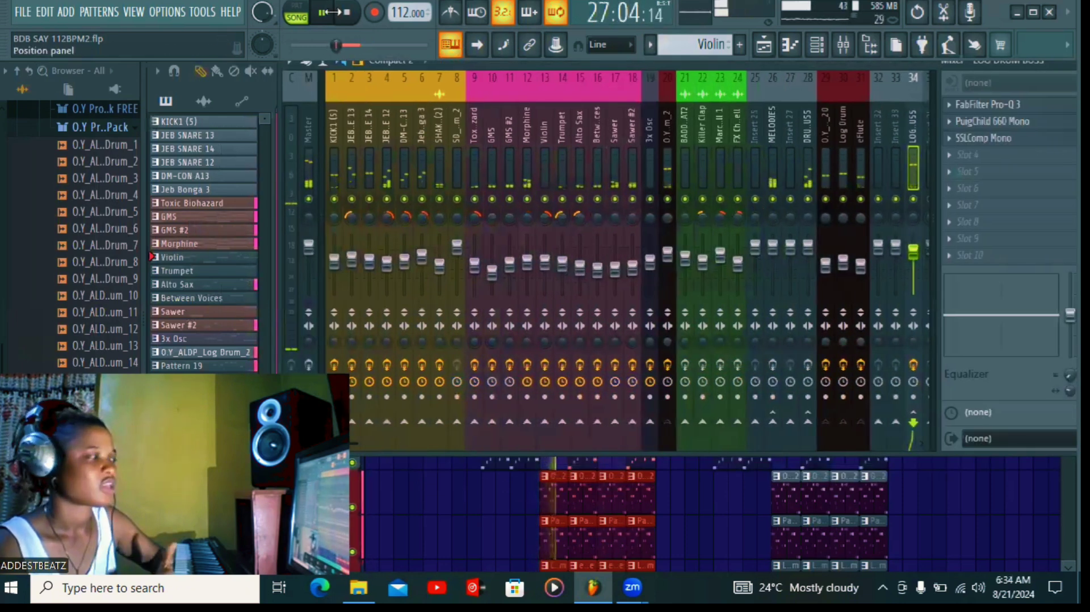
drag(342, 46, 346, 77)
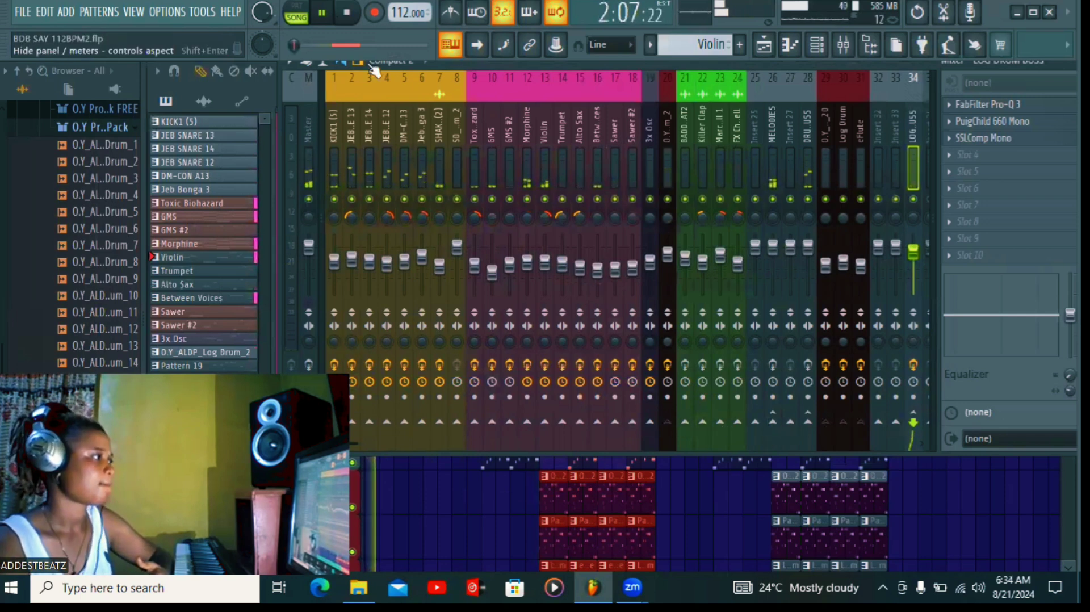
drag(554, 72, 667, 84)
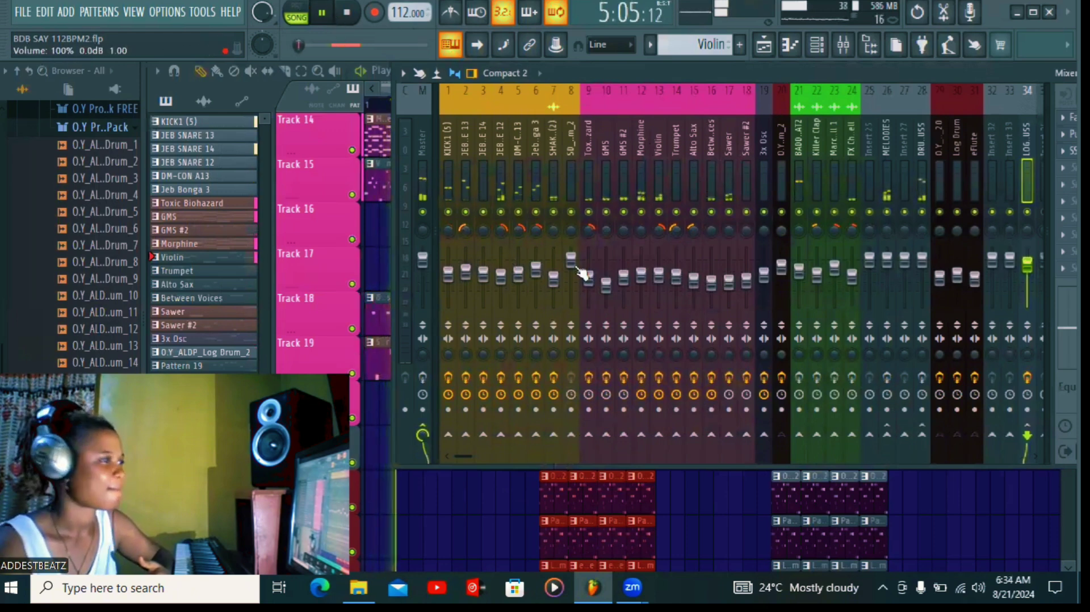
click(322, 13)
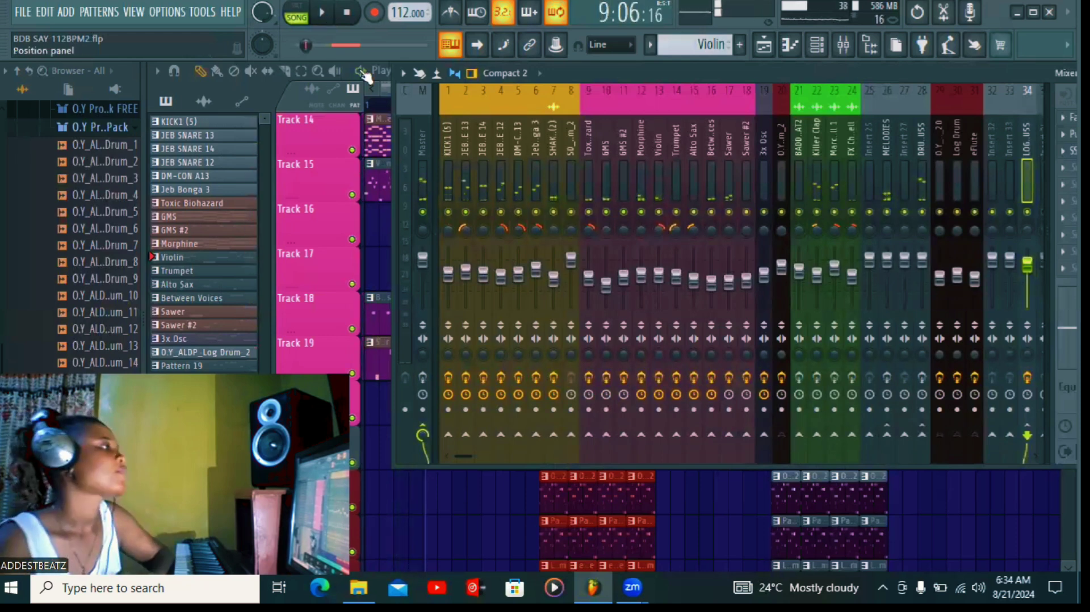
- Select the Master track and examine the low-band curve in its first Fruity parametric EQ 2
click(424, 128)
drag(593, 72, 519, 56)
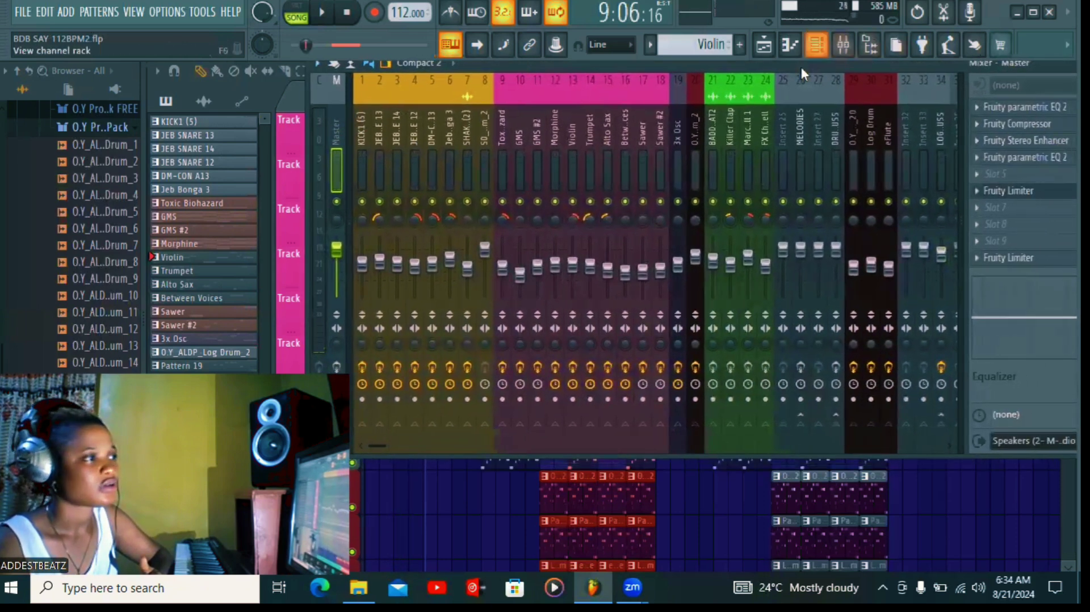
drag(728, 65, 631, 64)
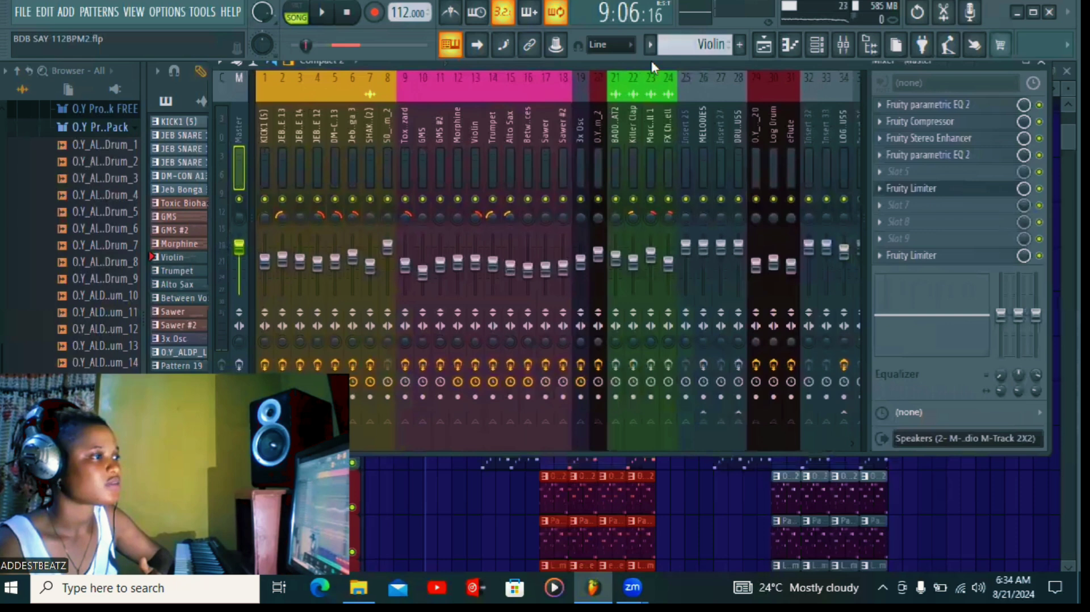
click(910, 106)
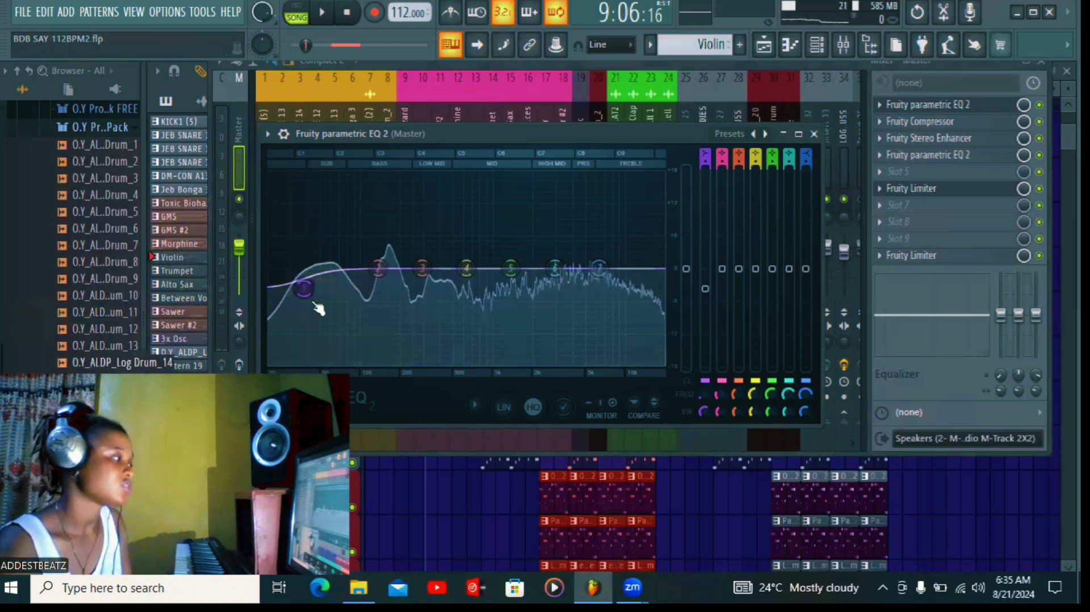
click(815, 134)
- Examine the Fruity Compressor and Fruity Stereo Enhancer settings on the Master track
click(913, 121)
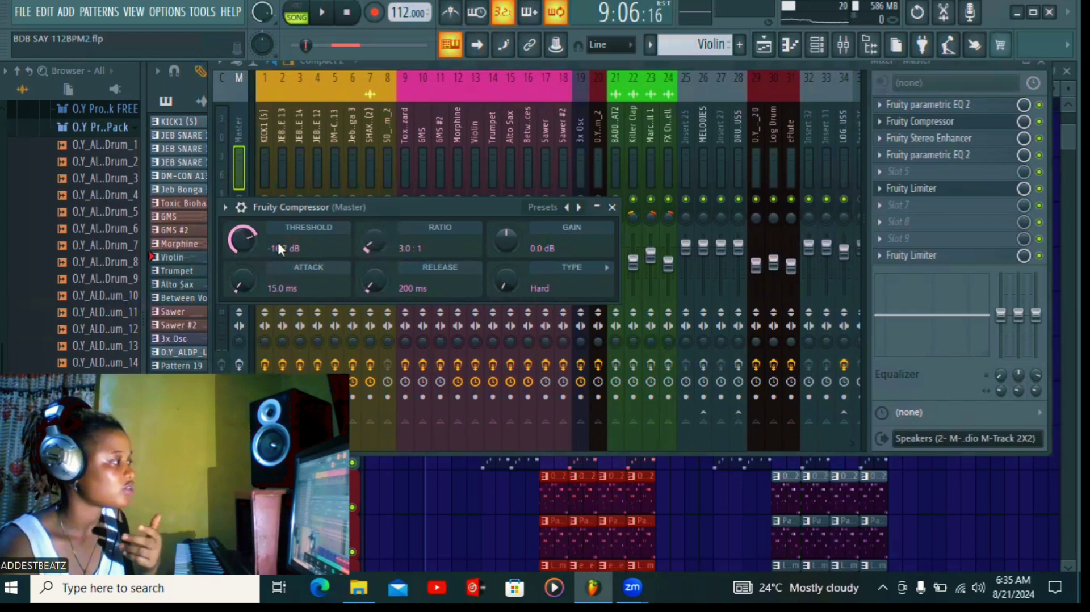
click(612, 207)
click(926, 139)
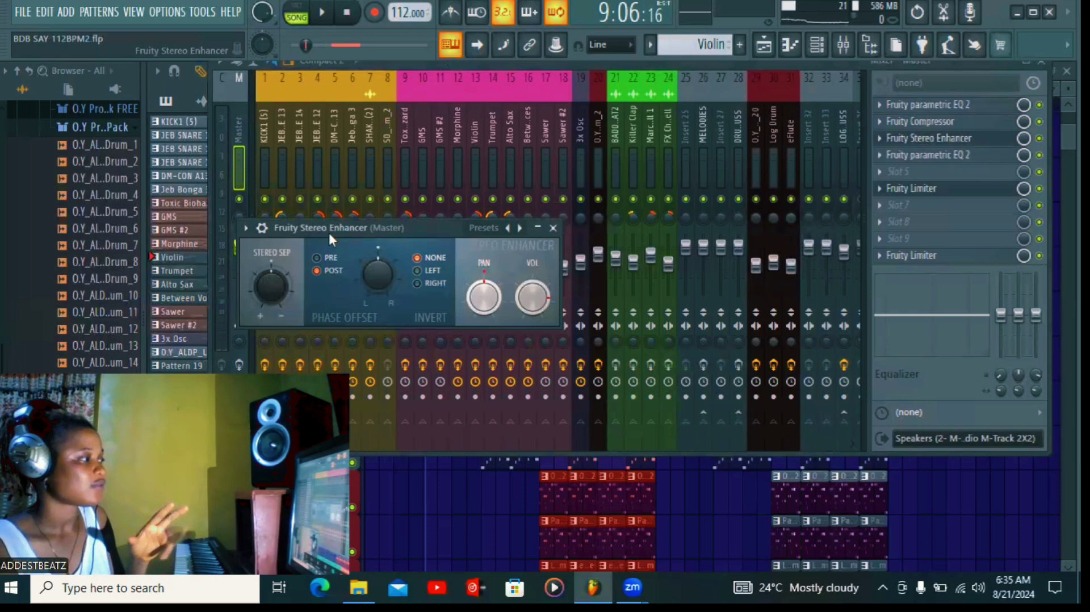
click(553, 228)
- Examine the mid and treble bands of the second Fruity parametric EQ 2 on the Master, and close it
click(955, 159)
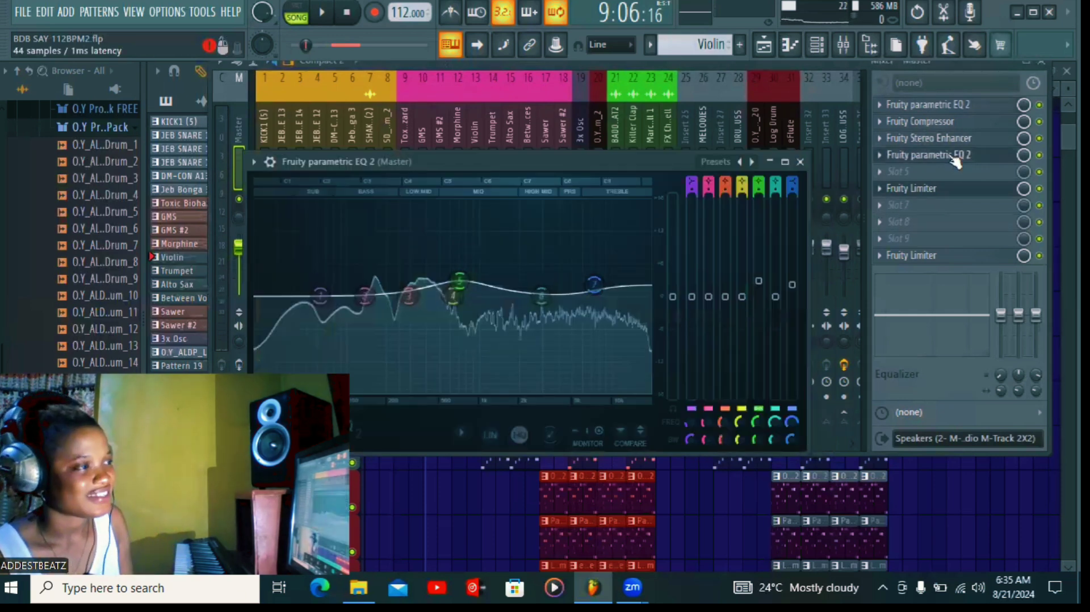
drag(534, 158, 561, 104)
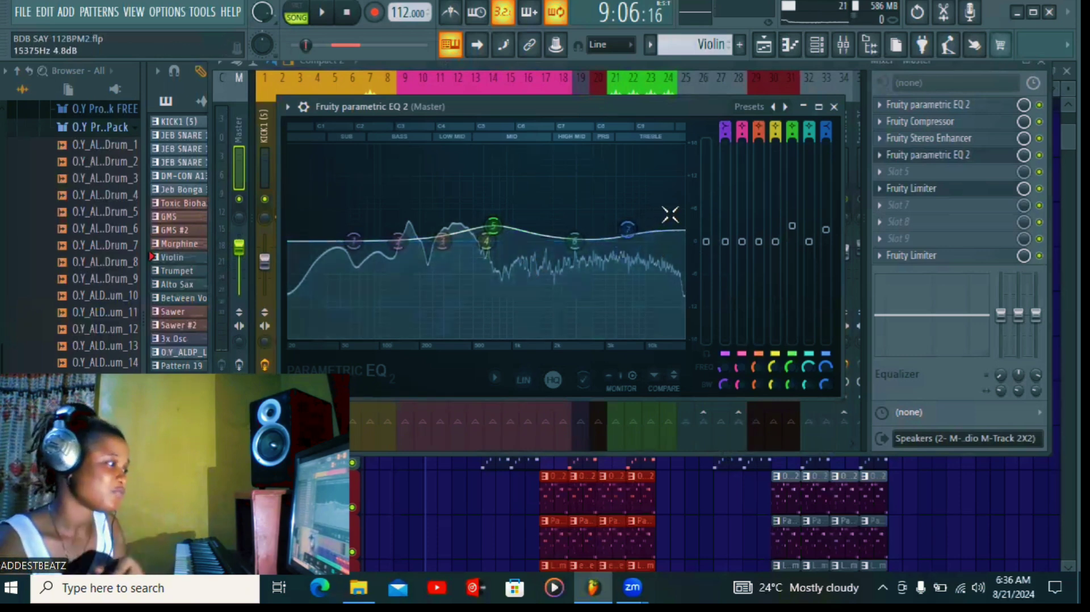
click(835, 108)
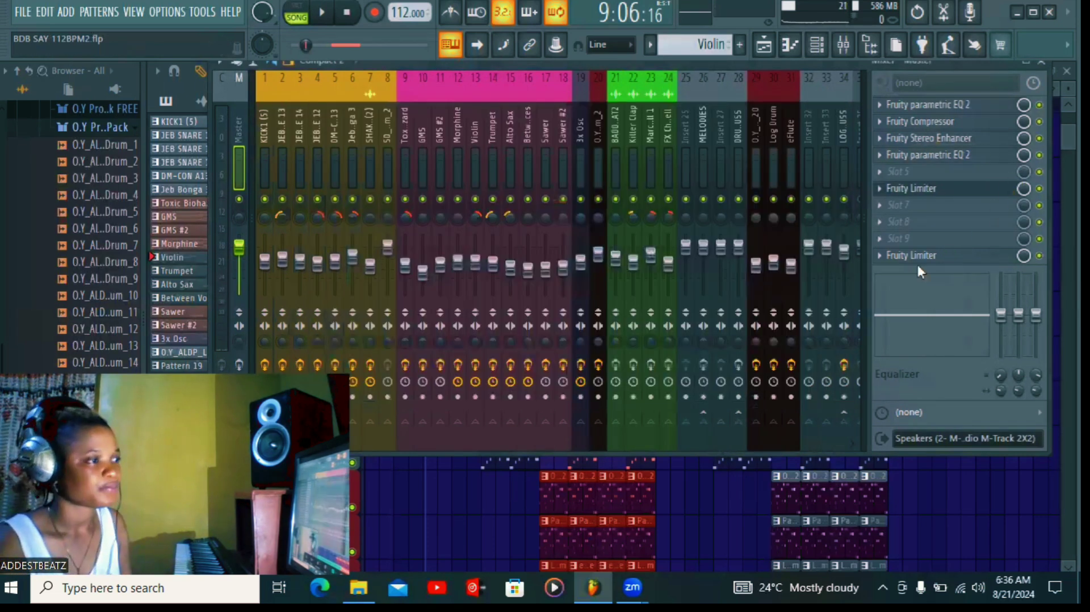
- Open the Fruity Limiter in slot 6 of the Master to examine its loudness settings, and close it
click(915, 189)
drag(649, 300, 657, 160)
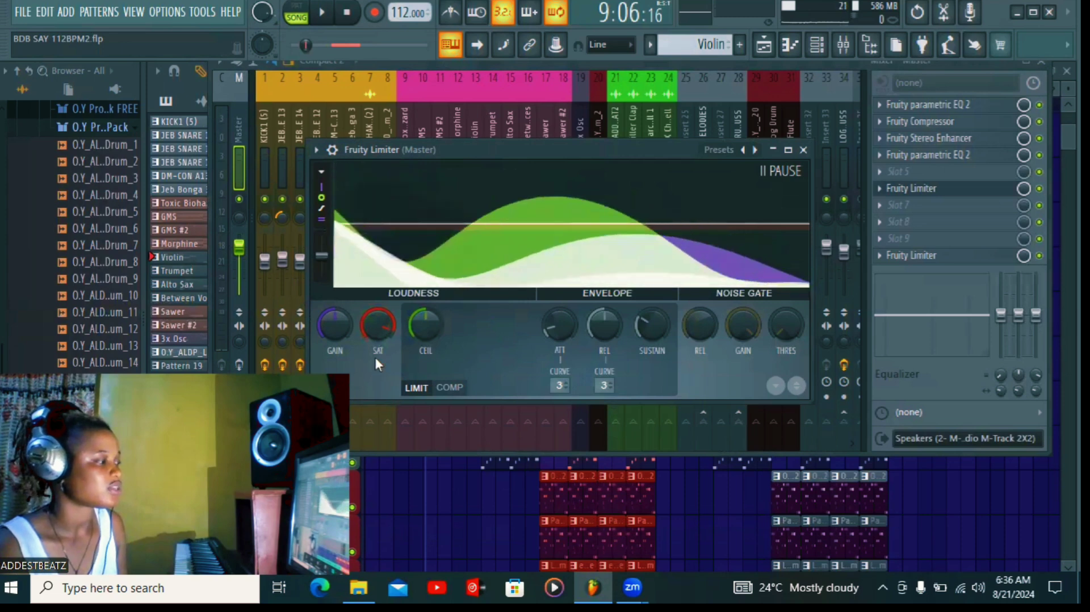
click(805, 151)
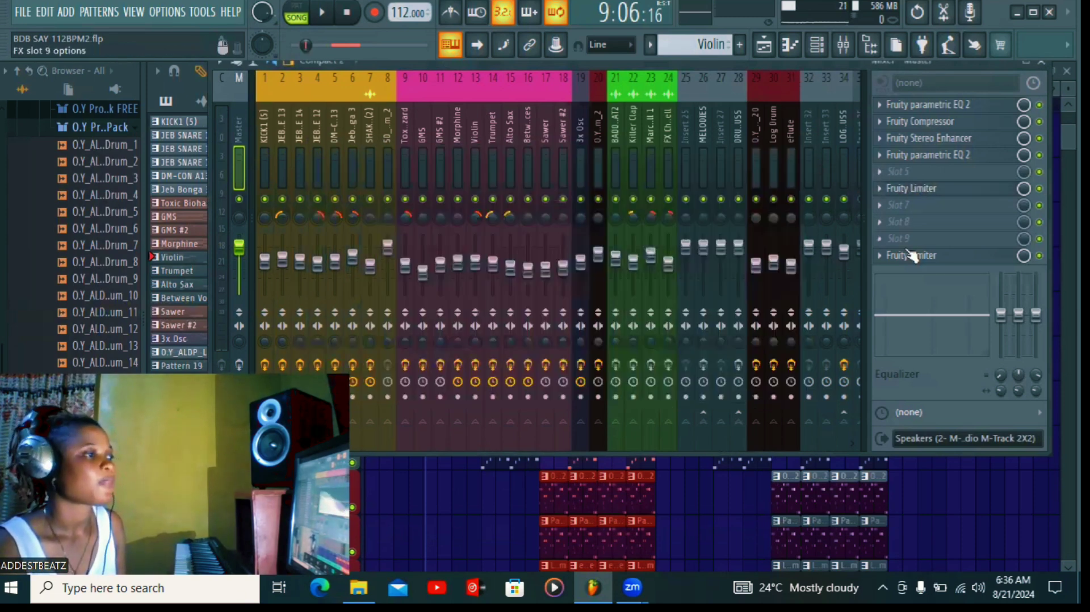
- Examine the gain setting of the Fruity Limiter in the Master's last slot, and close the plugin
click(911, 255)
drag(746, 210, 738, 132)
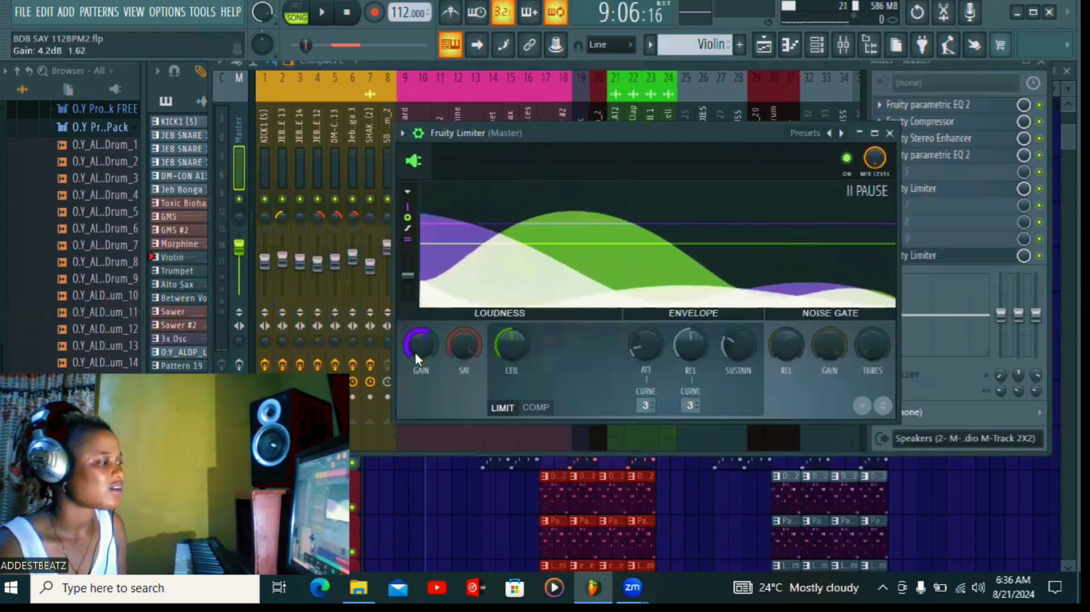
drag(414, 350, 417, 343)
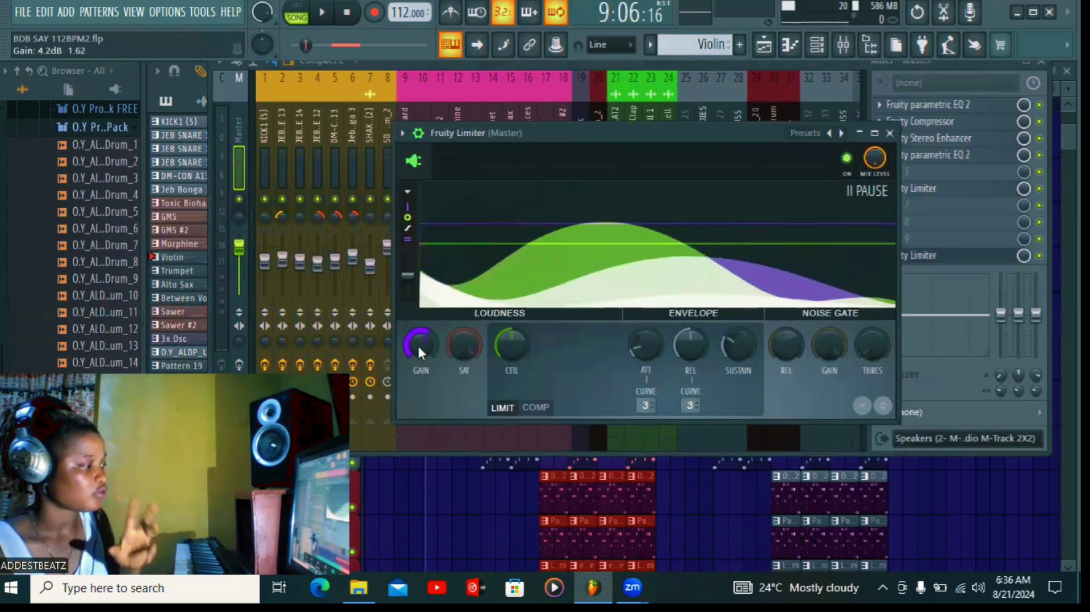
click(889, 133)
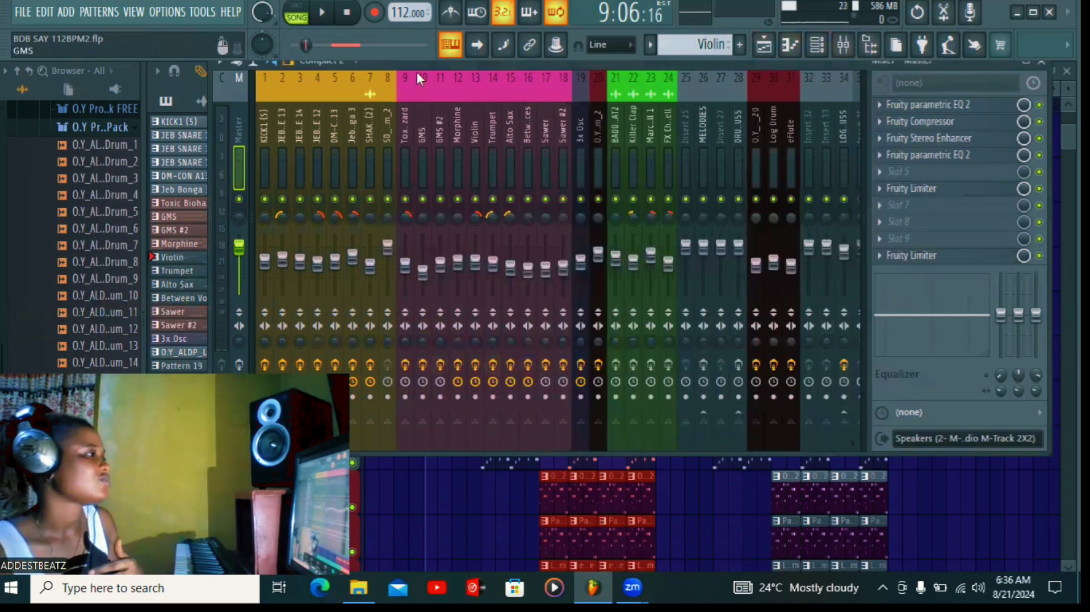
- Enable the Master track's effect slots and play the song from the beginning
drag(441, 66, 584, 66)
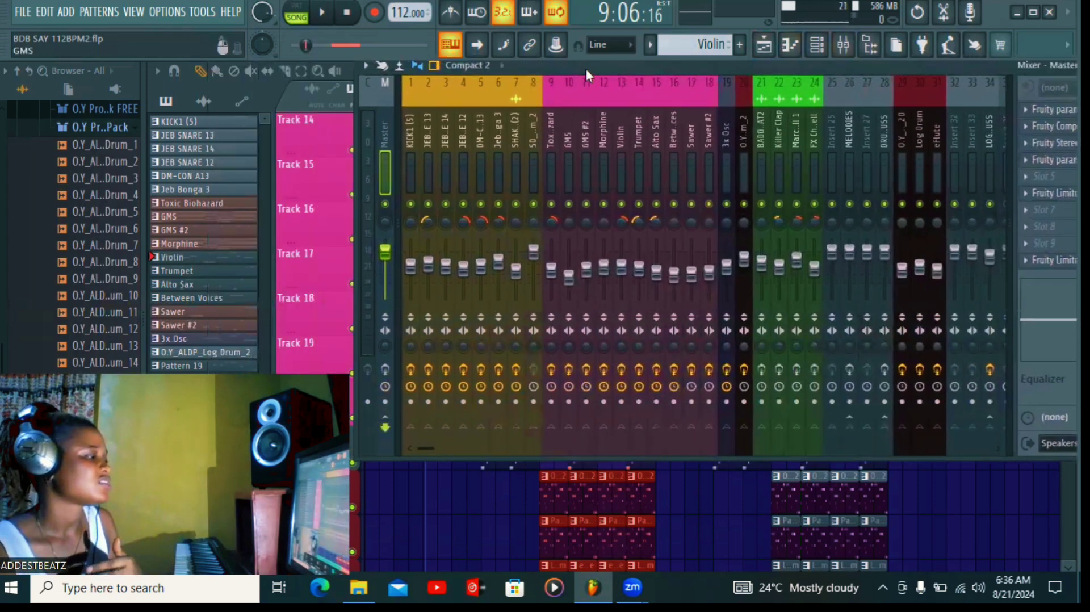
click(388, 370)
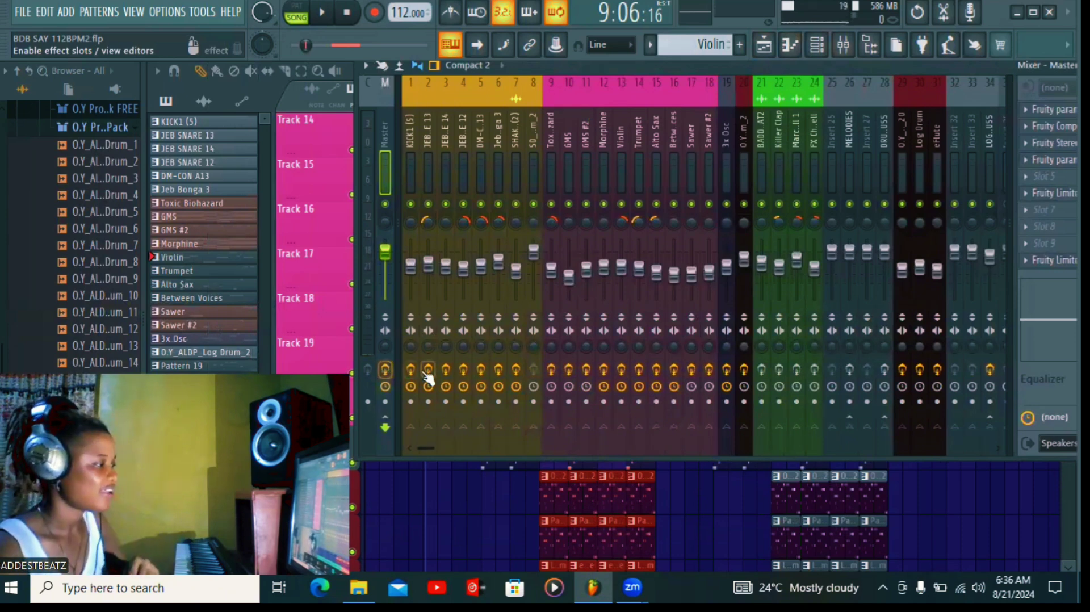
click(324, 14)
drag(941, 67, 771, 70)
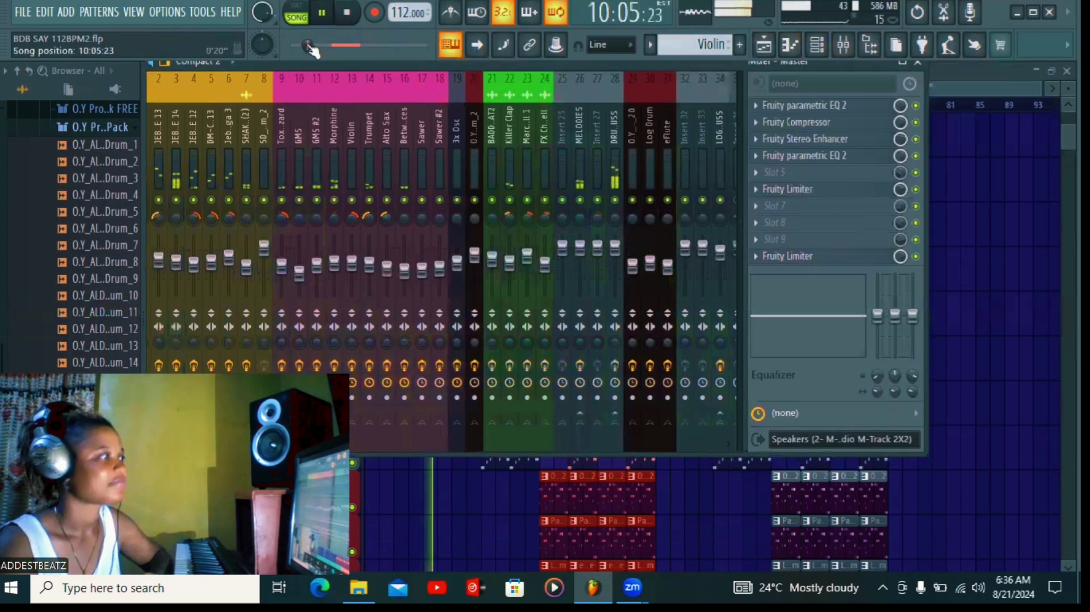
- Close the mixer and clear the time selection starting at bar 25 in the playlist
click(917, 62)
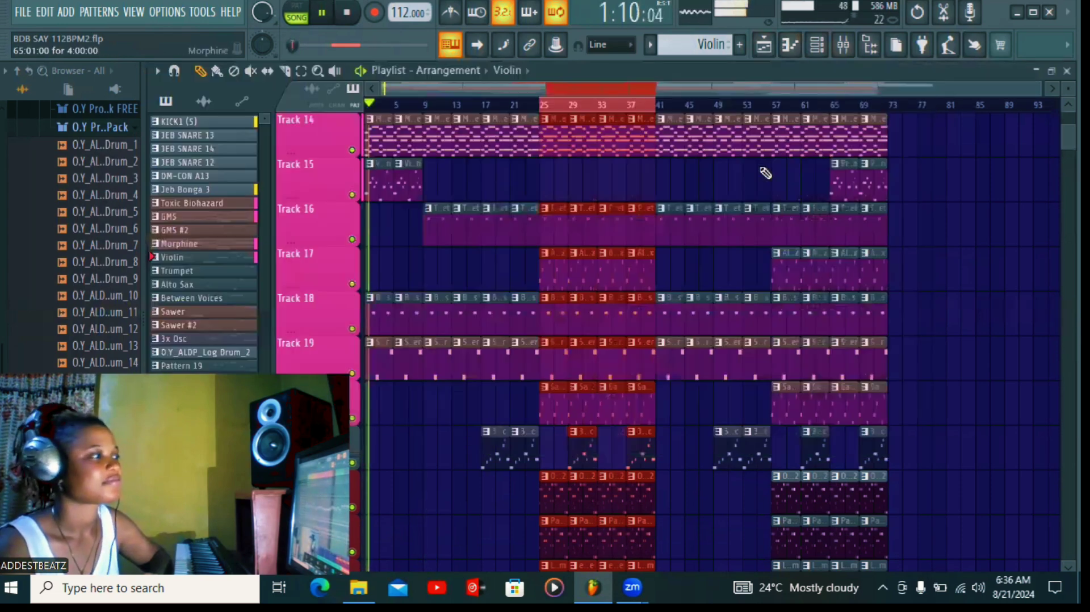
click(303, 73)
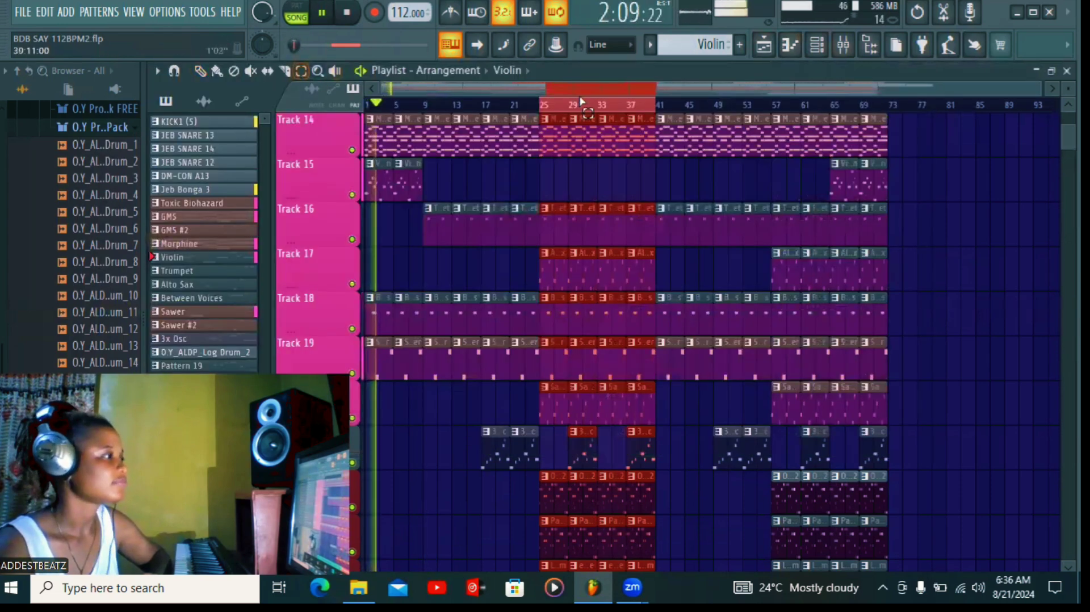
click(580, 101)
click(201, 72)
- Look over the playlist's track arrangement during playback and reopen the mixer
scroll(738, 270, down, 5)
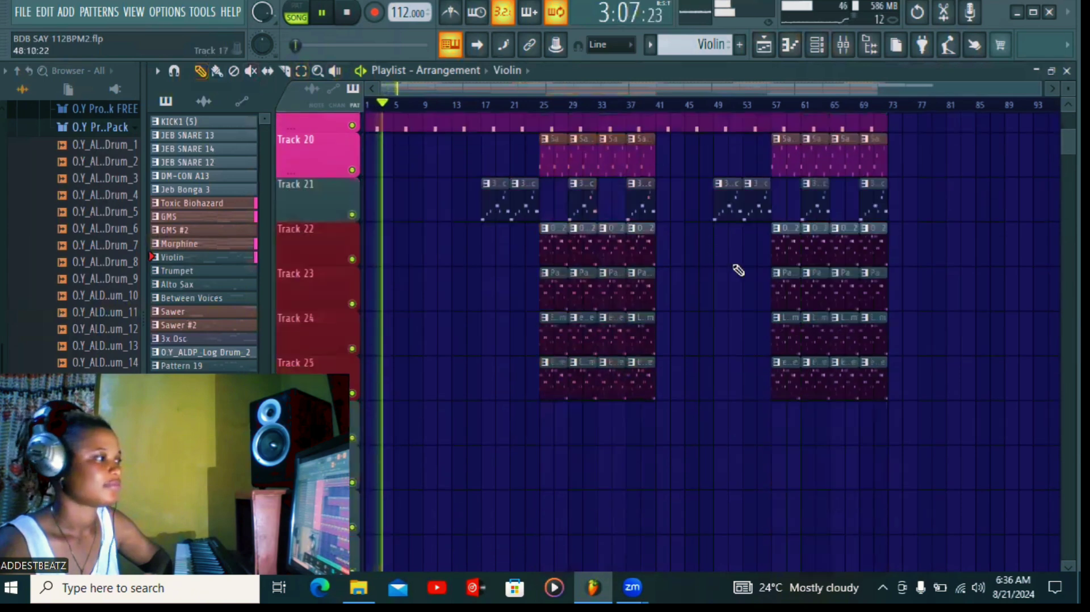
scroll(824, 295, down, 2)
scroll(908, 319, up, 8)
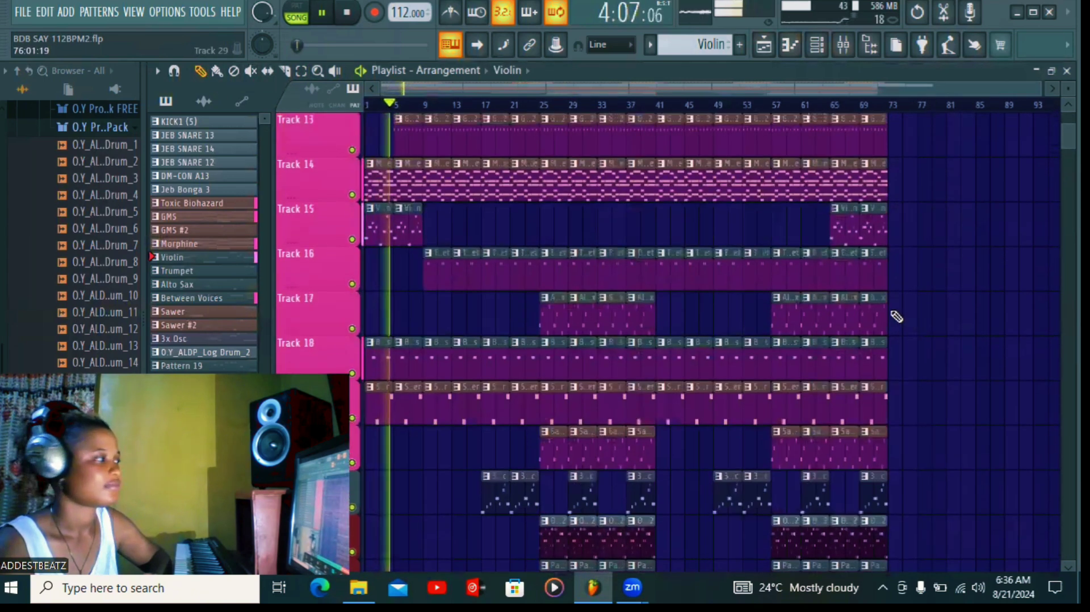
click(843, 45)
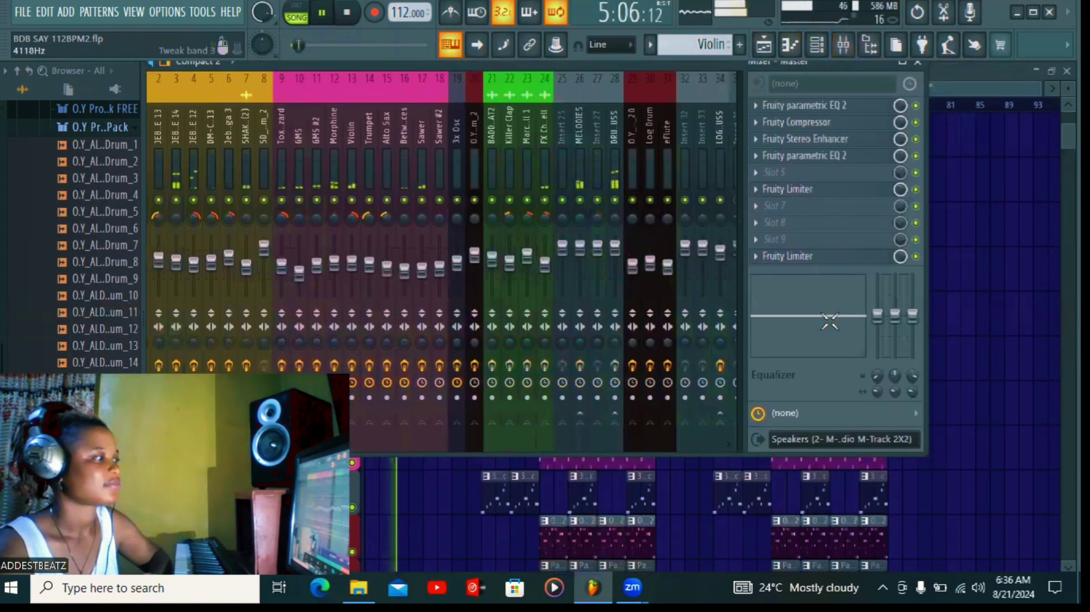
- Lower the volume faders of the four green mixer tracks, 21 to 24, slightly during playback
click(491, 261)
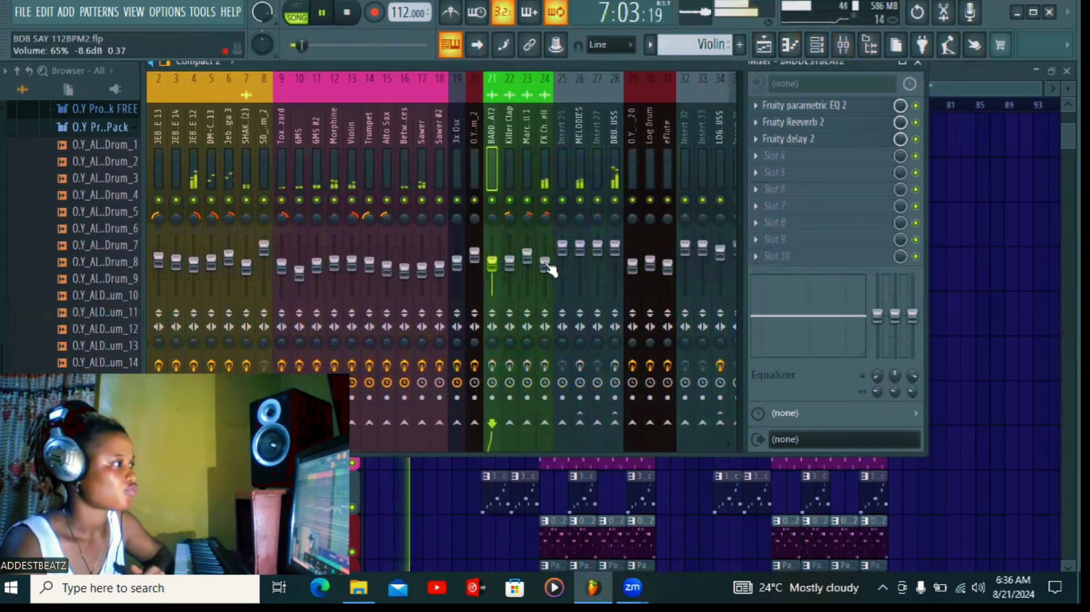
drag(546, 264, 513, 261)
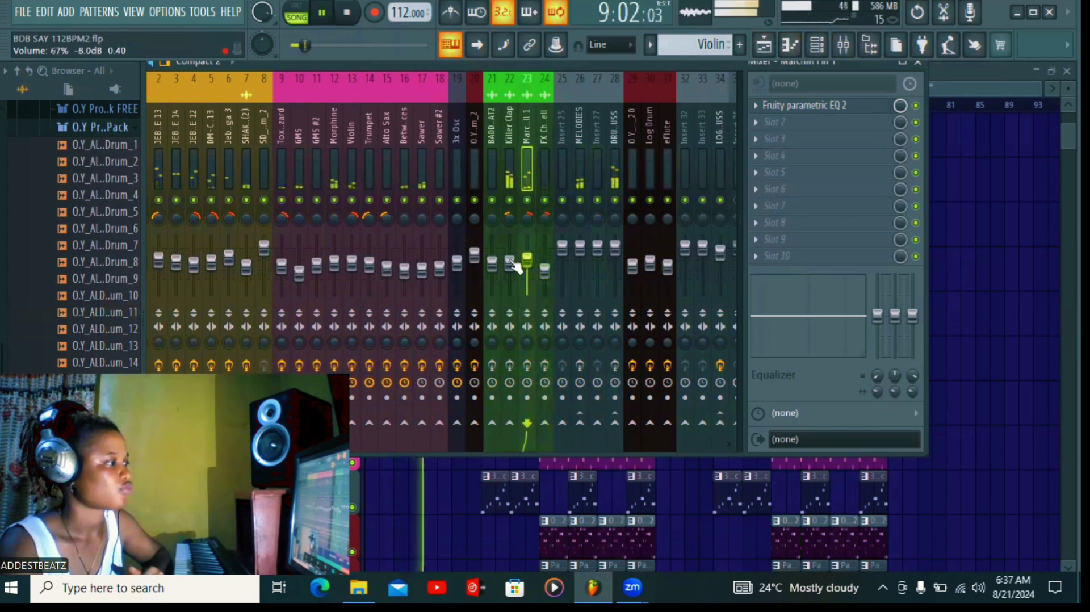
click(510, 261)
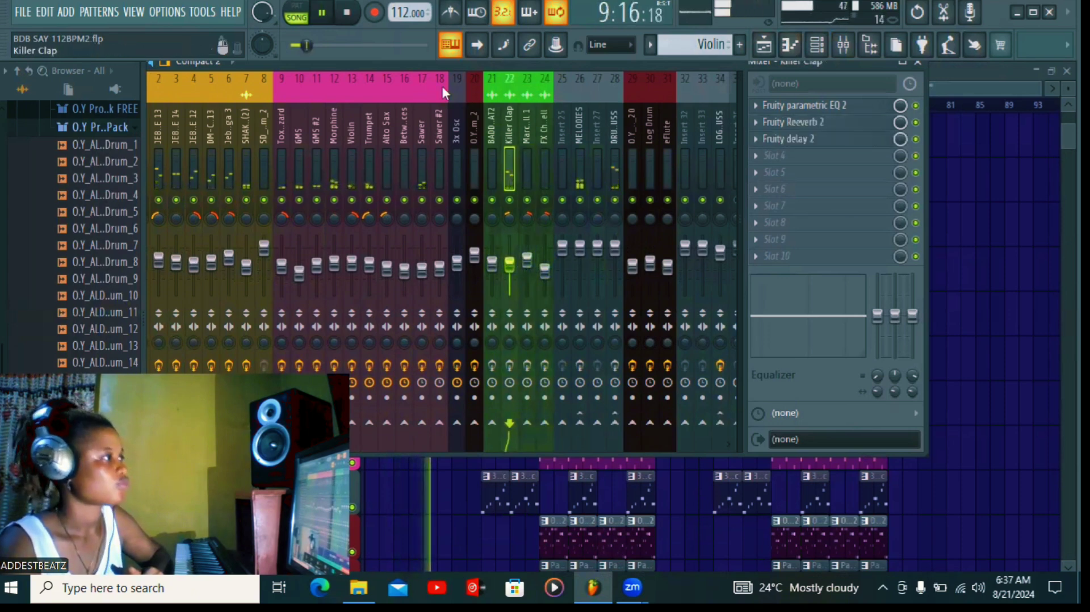
- Reposition the mixer to reveal its Master track, and select Master to monitor its level during playback
drag(402, 64, 595, 63)
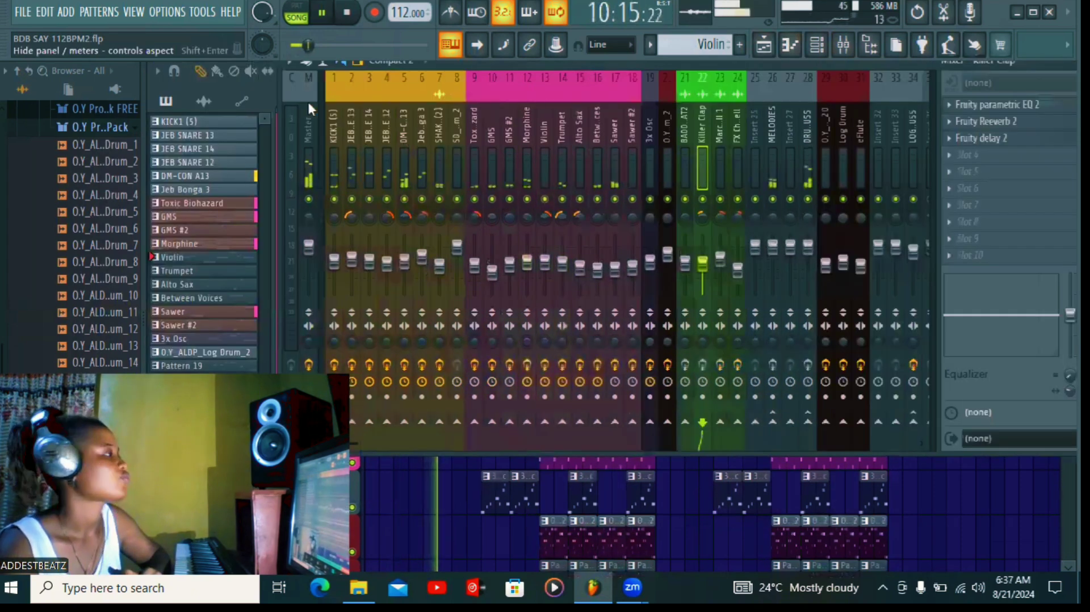
drag(514, 65, 599, 65)
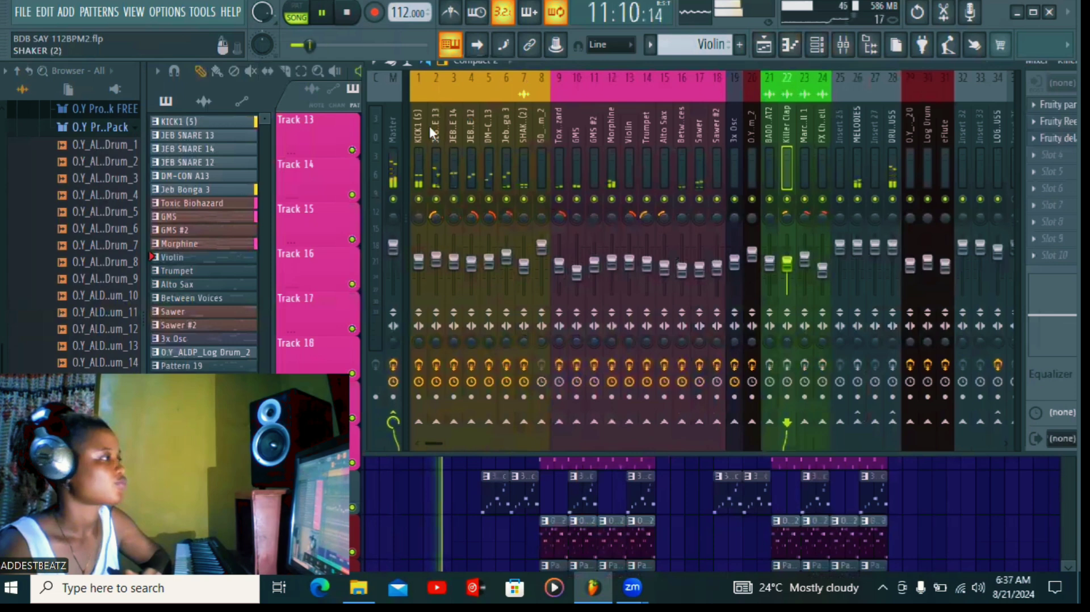
click(388, 108)
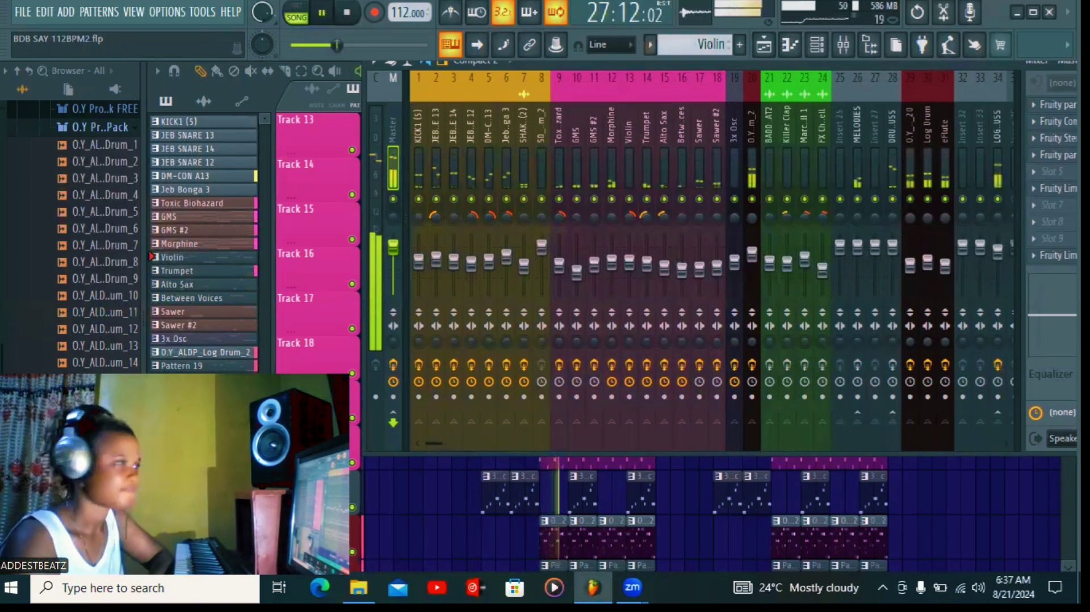
- Pause the song and close the mixer to return to the playlist
click(323, 13)
drag(979, 60, 746, 78)
click(963, 80)
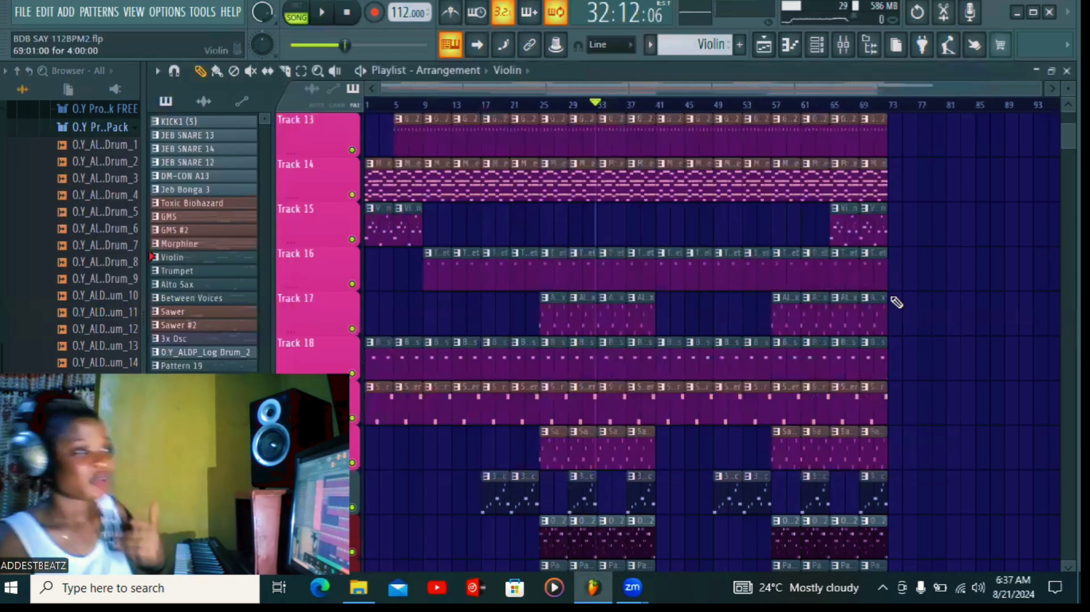
- Place another copy of the audio clip on Track 1 at bar 73, directly after its last clip
scroll(896, 303, up, 8)
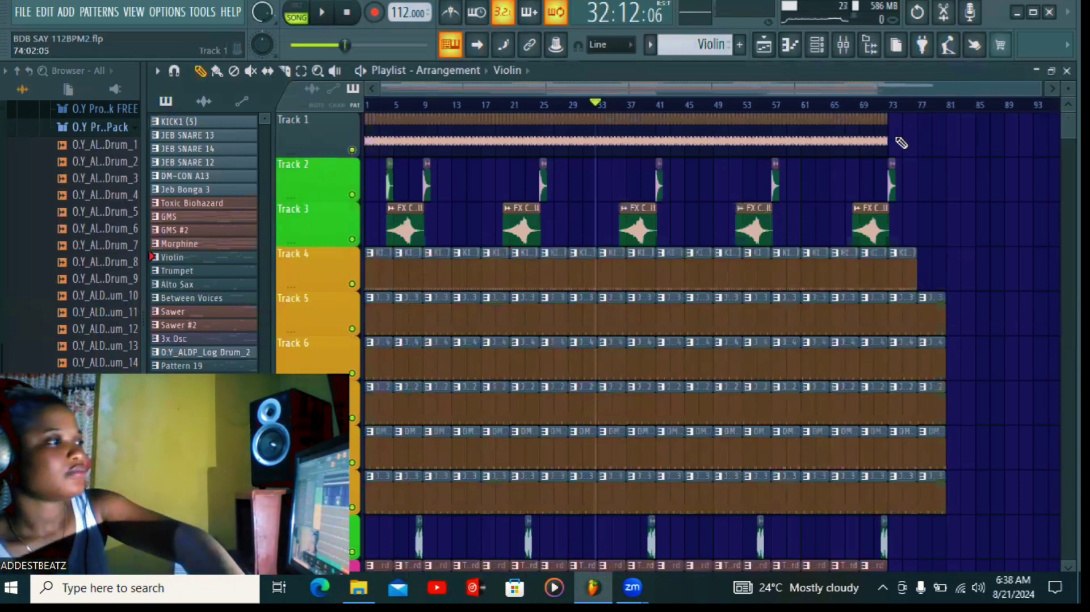
mouse_move(896, 142)
mouse_down()
mouse_move(864, 148)
mouse_move(905, 151)
mouse_move(897, 158)
mouse_up()
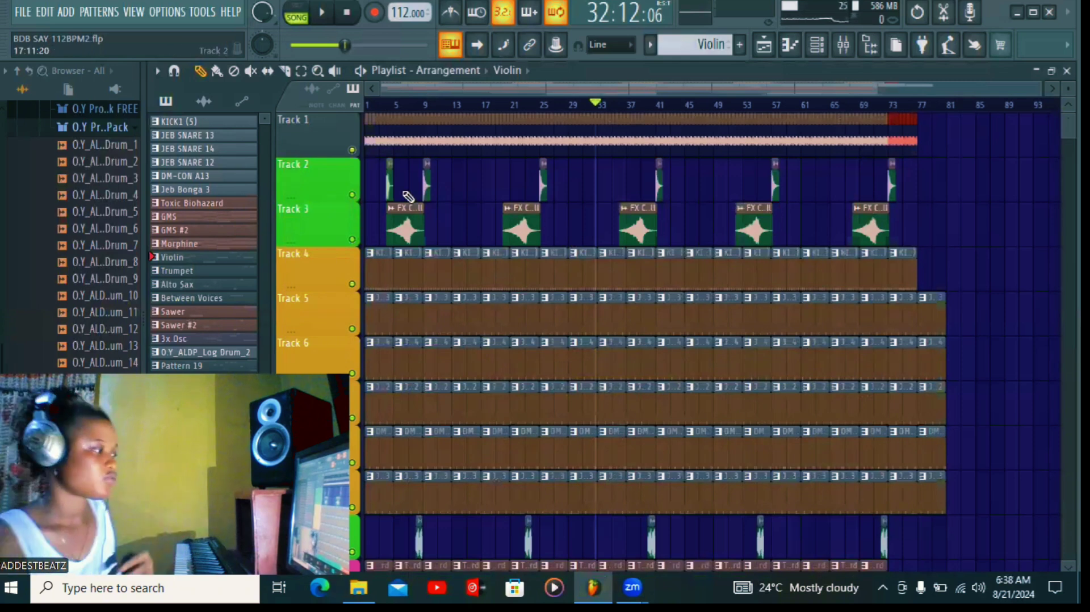
scroll(522, 239, down, 1)
scroll(511, 233, down, 7)
- Start a wave file export of the project as BDB SAY 112BPM2 in the EXPORTED folder
click(22, 11)
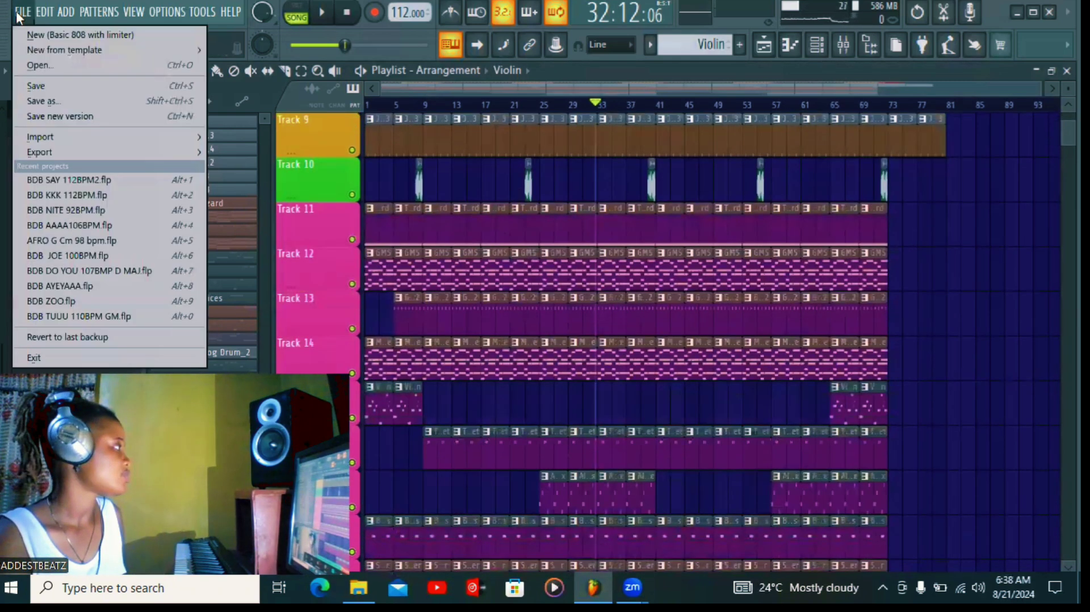
mouse_move(73, 152)
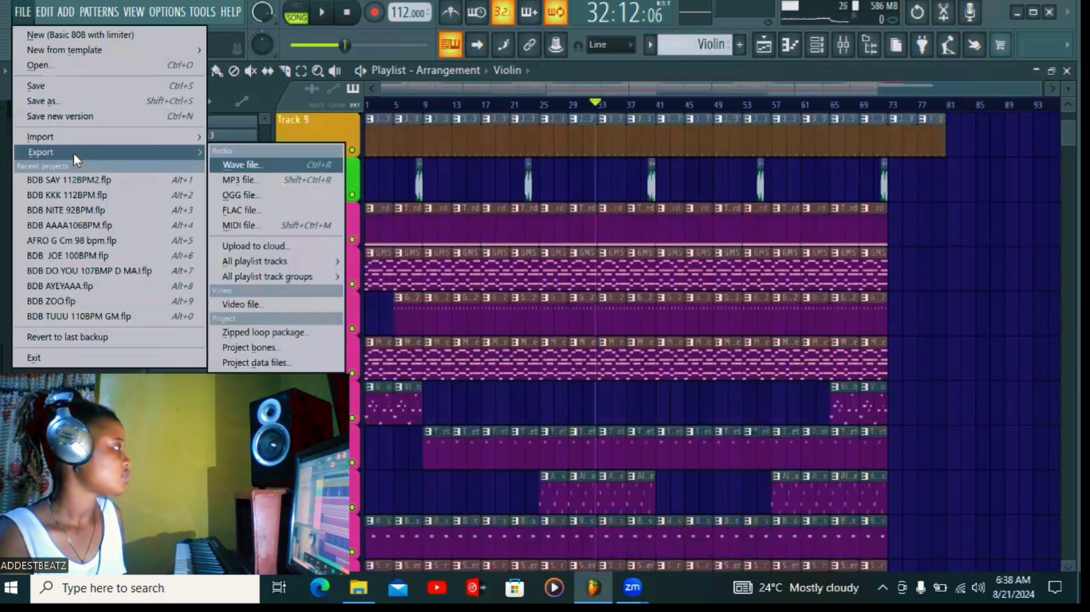
click(277, 165)
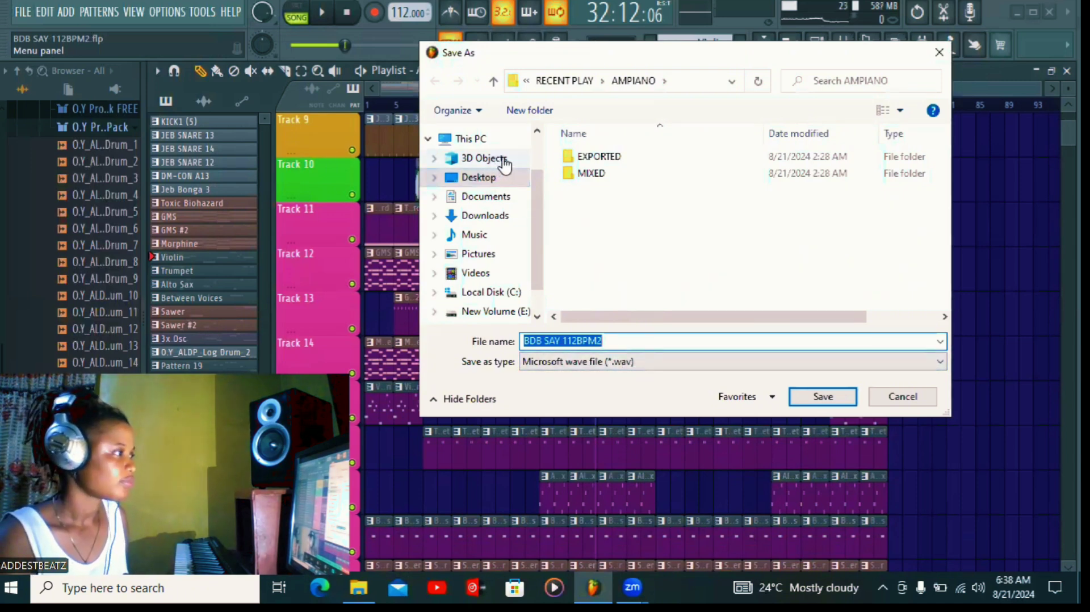
double_click(599, 157)
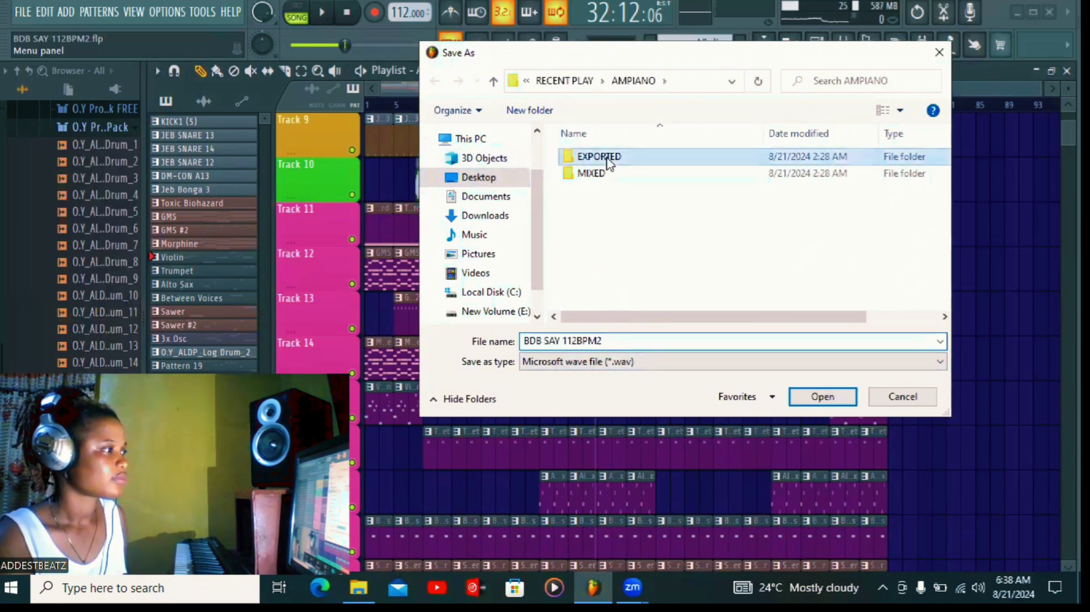
click(820, 395)
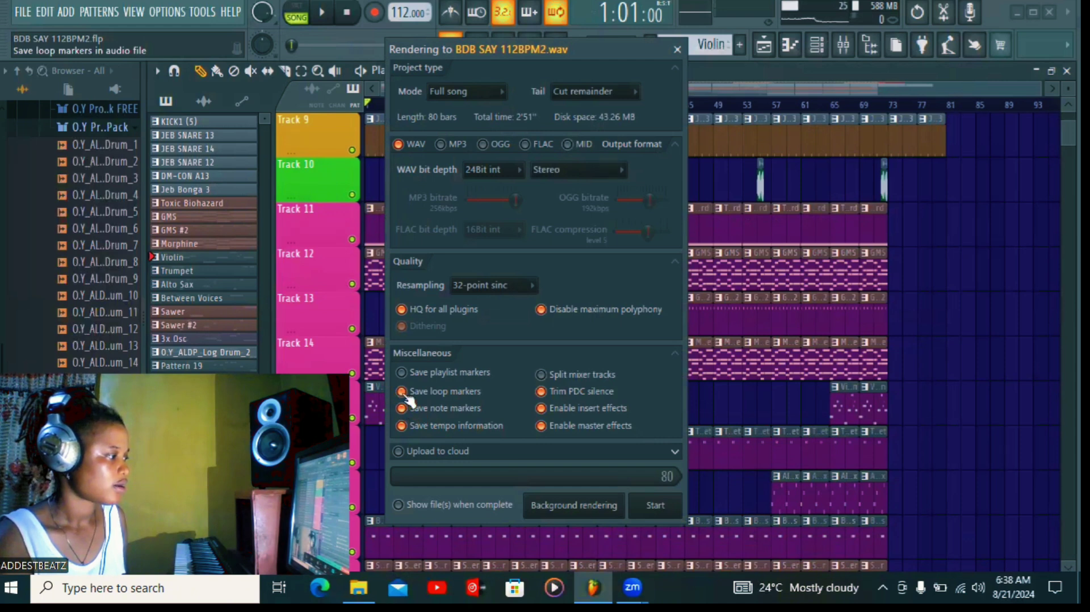
- Turn off saving loop markers in the WAV render settings and reposition the settings window
click(402, 391)
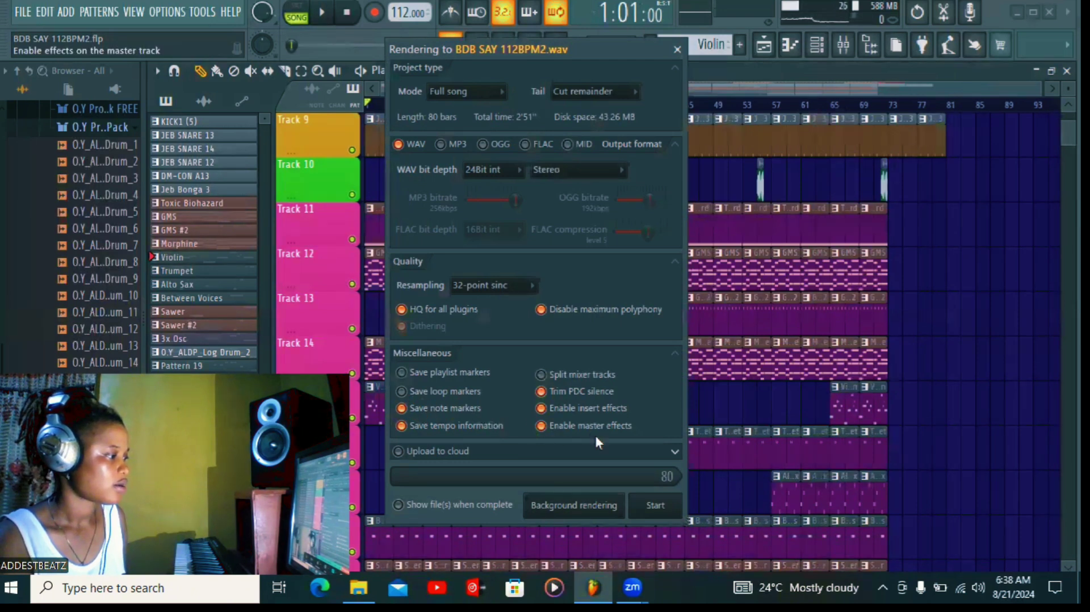
drag(574, 46, 617, 22)
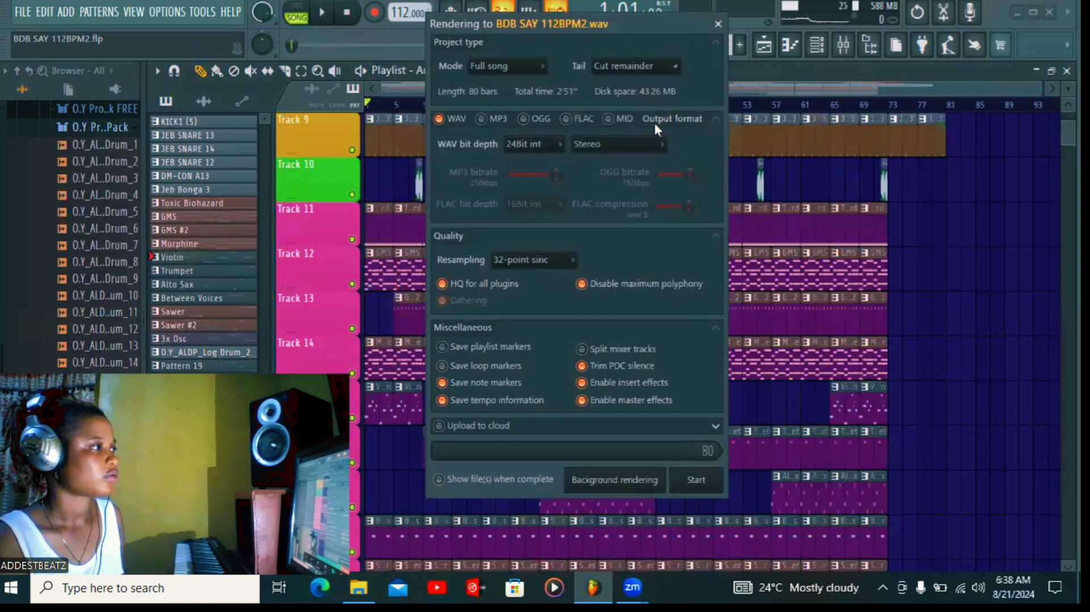